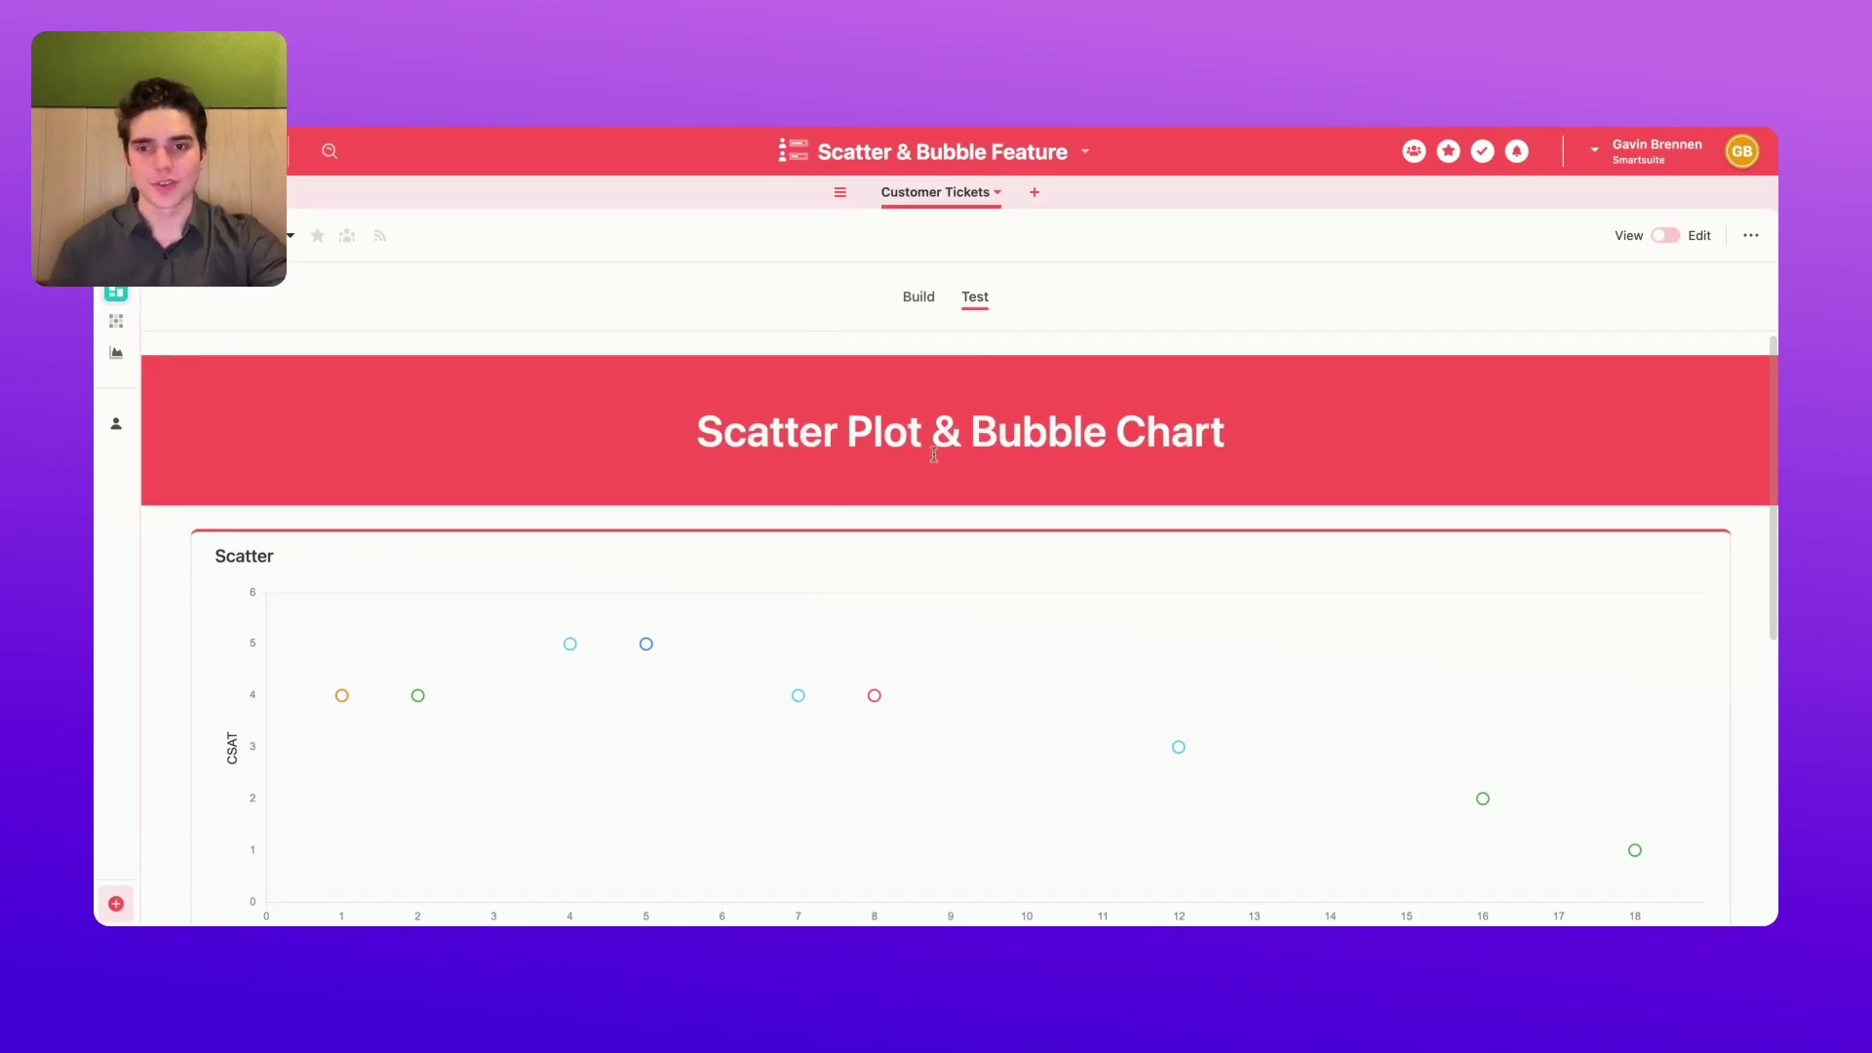
- Scroll through the dashboard's scatter chart of Hour to Resolution against CSAT by category
{"action": "scroll", "coordinate": [384, 740], "scroll_direction": "down", "scroll_amount": 3}
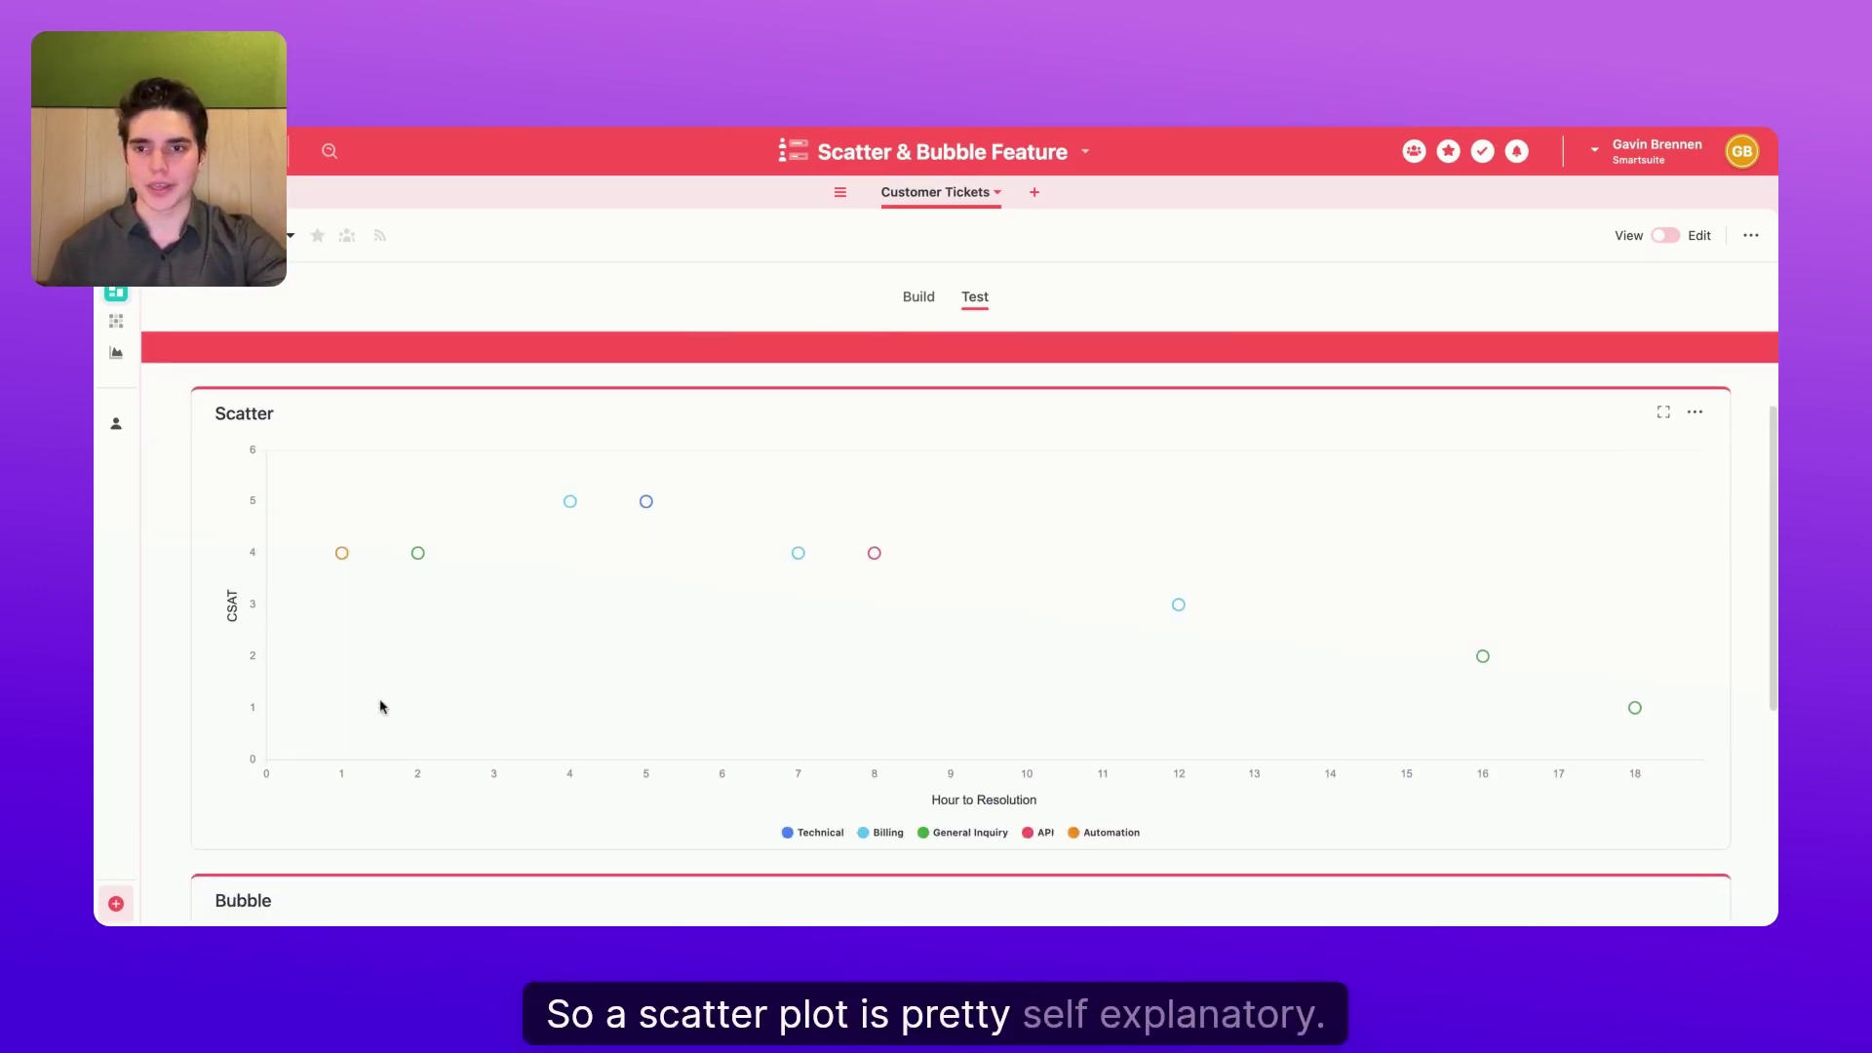
{"action": "scroll", "coordinate": [333, 630], "scroll_direction": "down", "scroll_amount": 1}
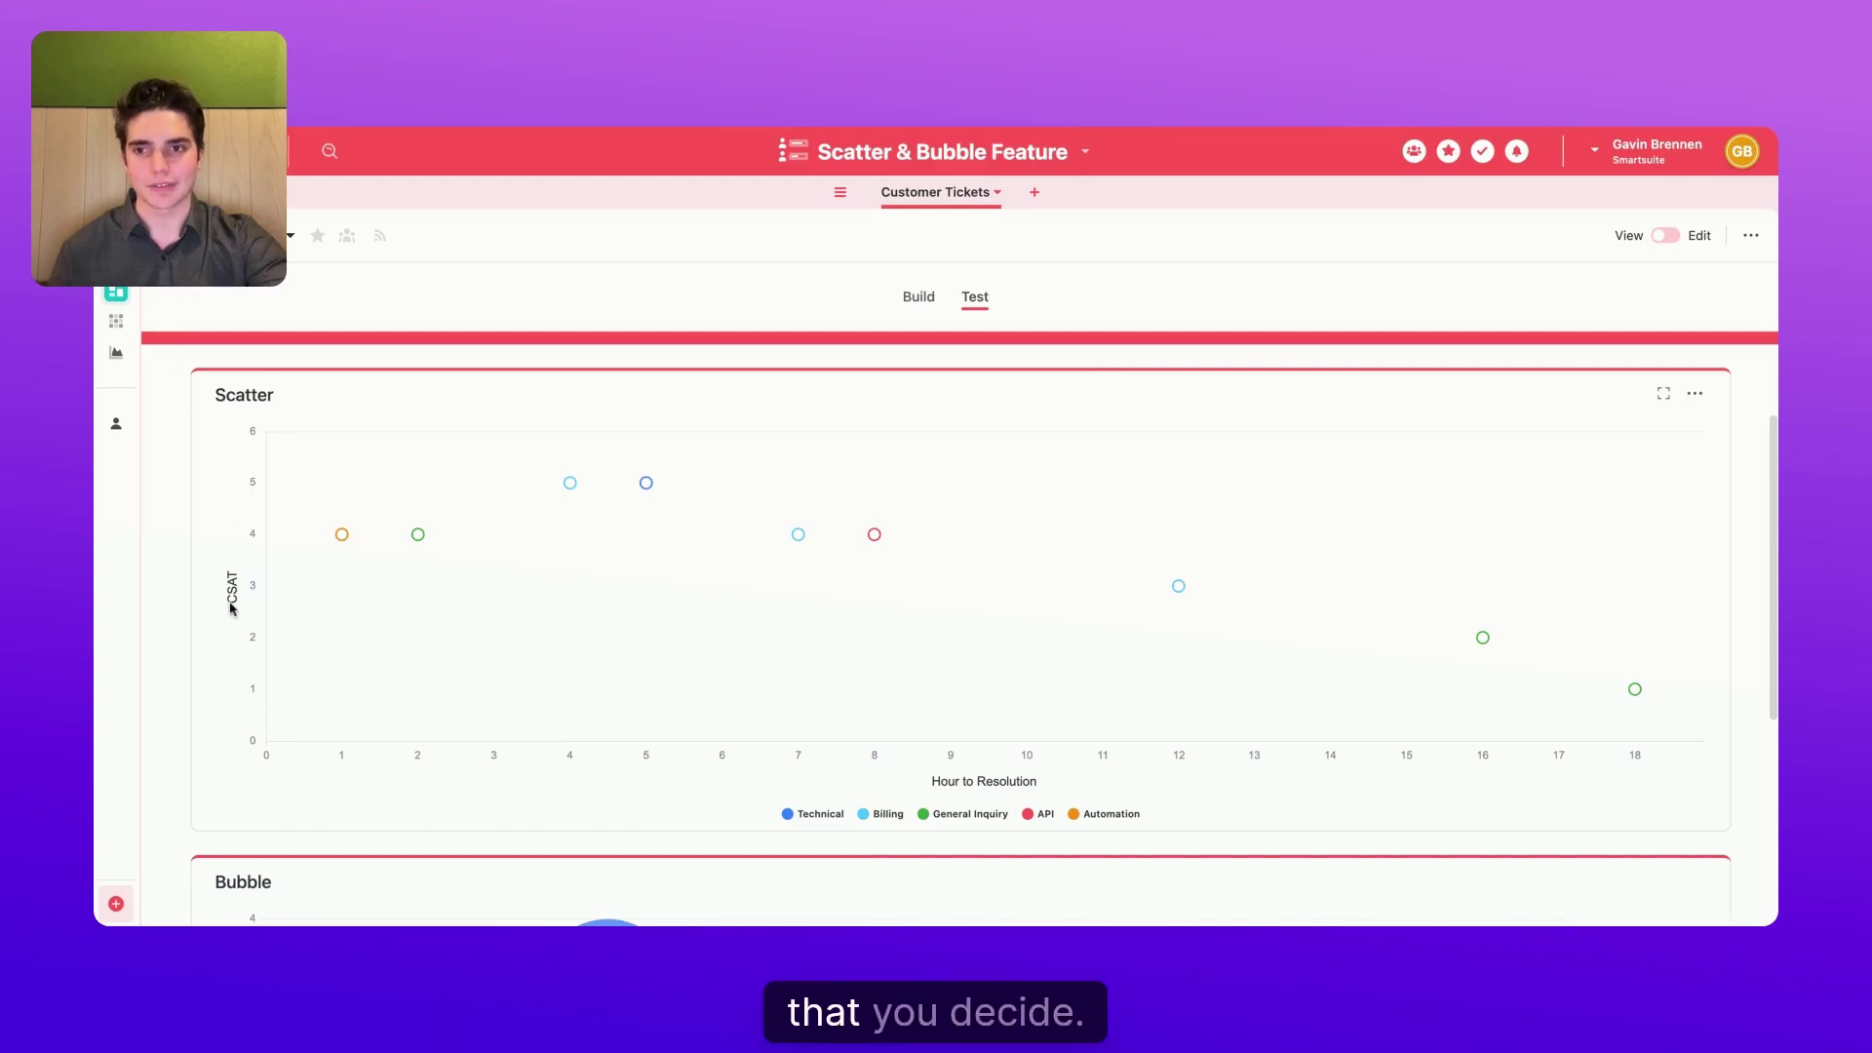
{"action": "scroll", "coordinate": [230, 599], "scroll_direction": "up", "scroll_amount": 3}
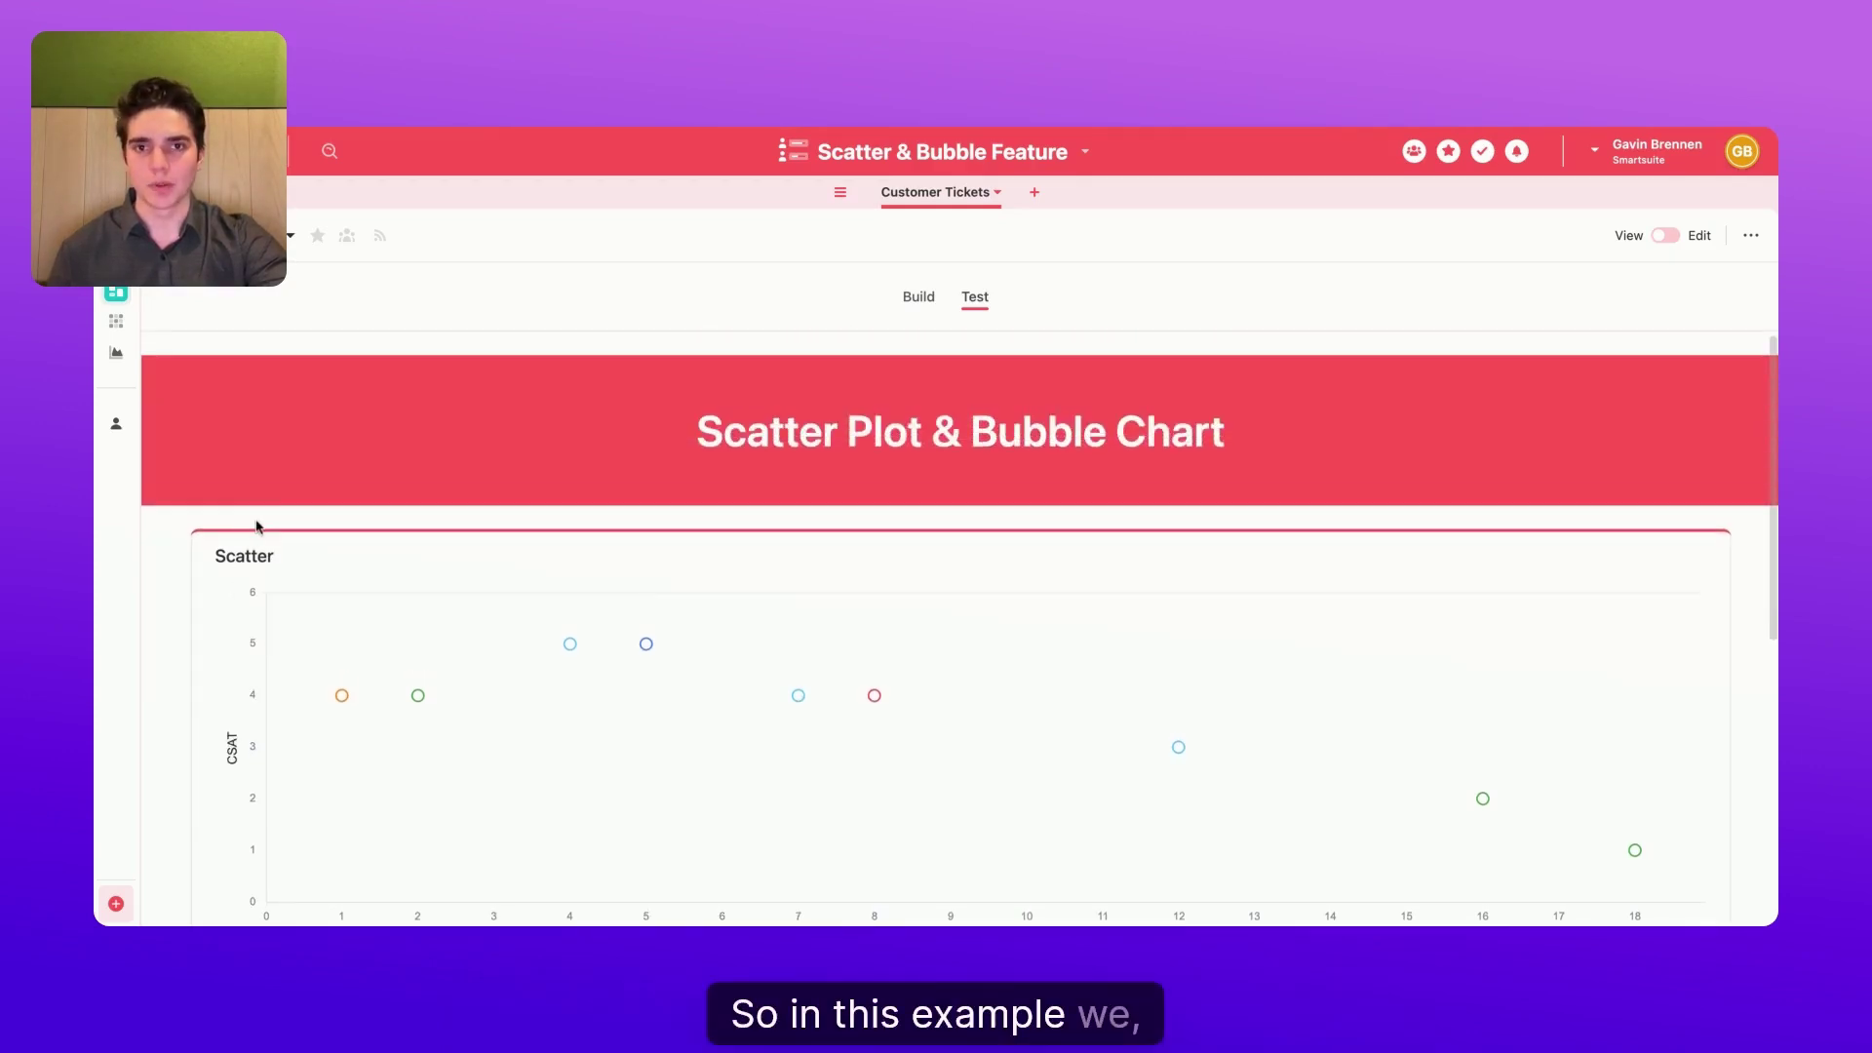
- Show Customer Tickets as a grid and review the first ticket's CSAT, Category, Response Time and Urgency fields
{"action": "left_click", "coordinate": [117, 324]}
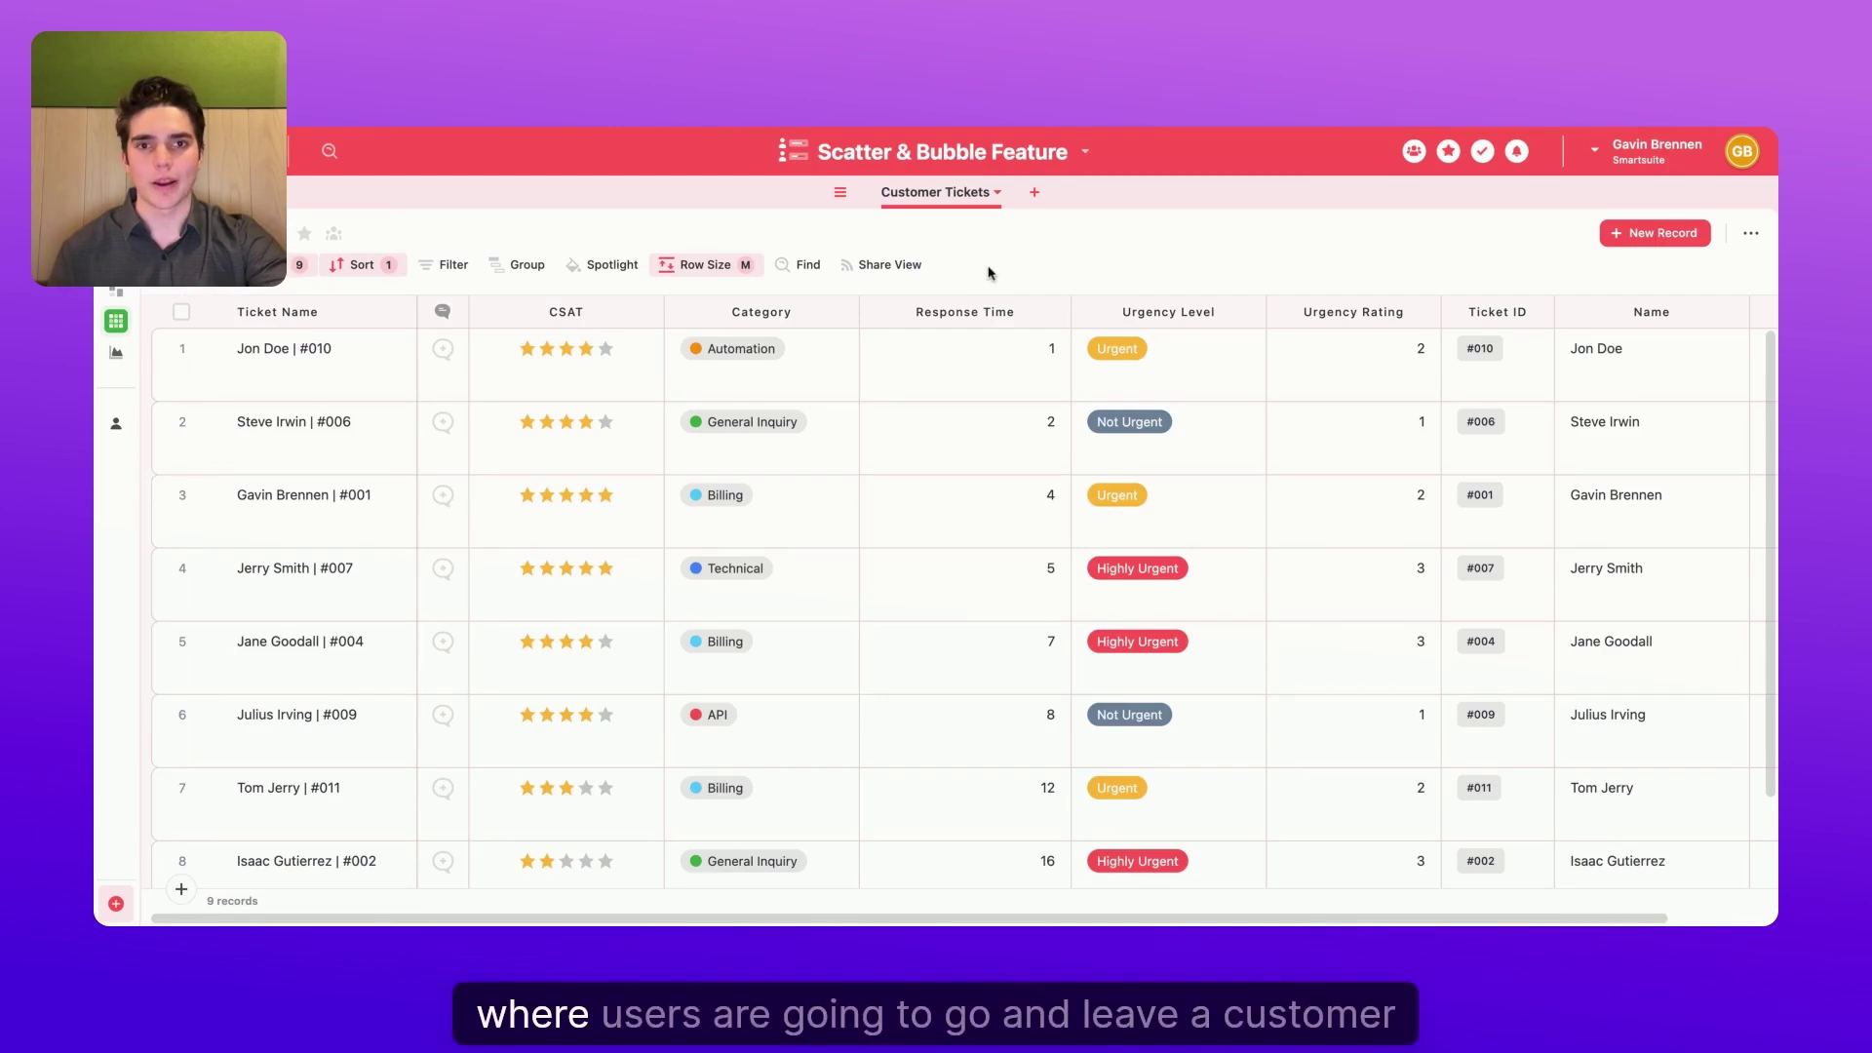
{"action": "left_click", "coordinate": [524, 354]}
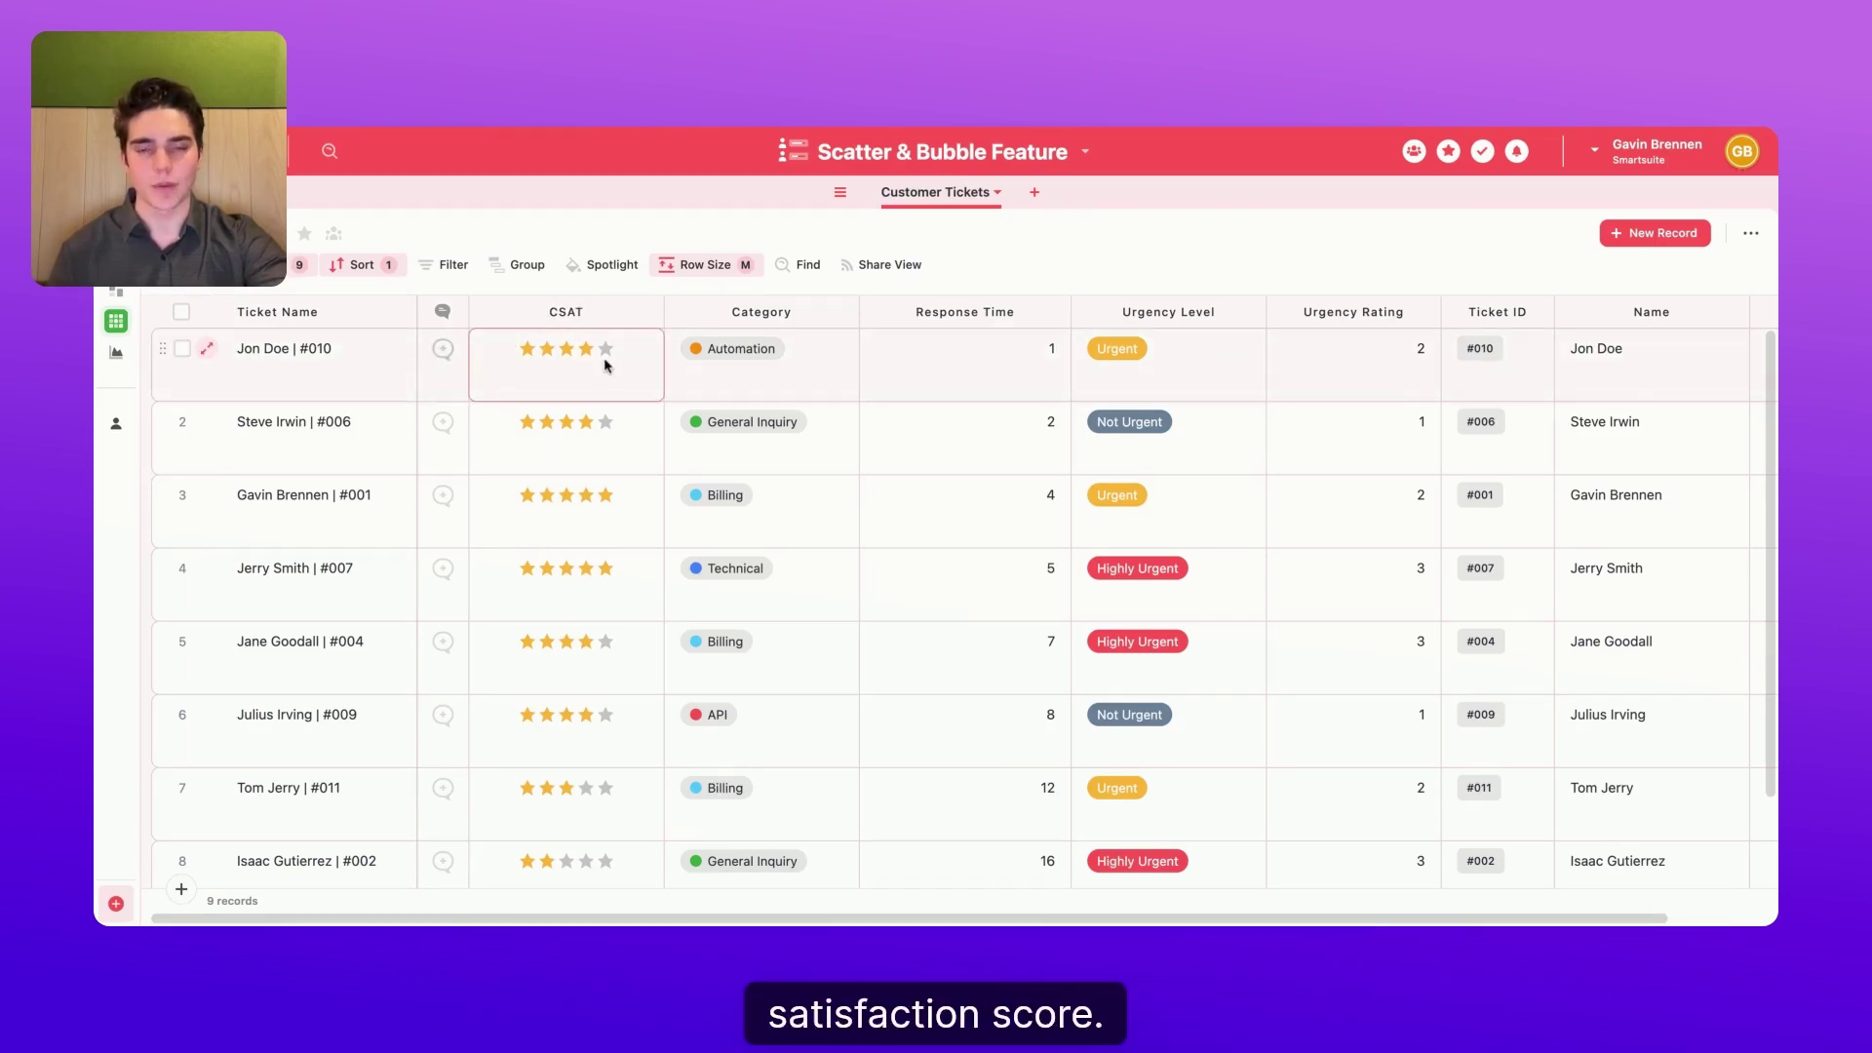
{"action": "left_click", "coordinate": [781, 357]}
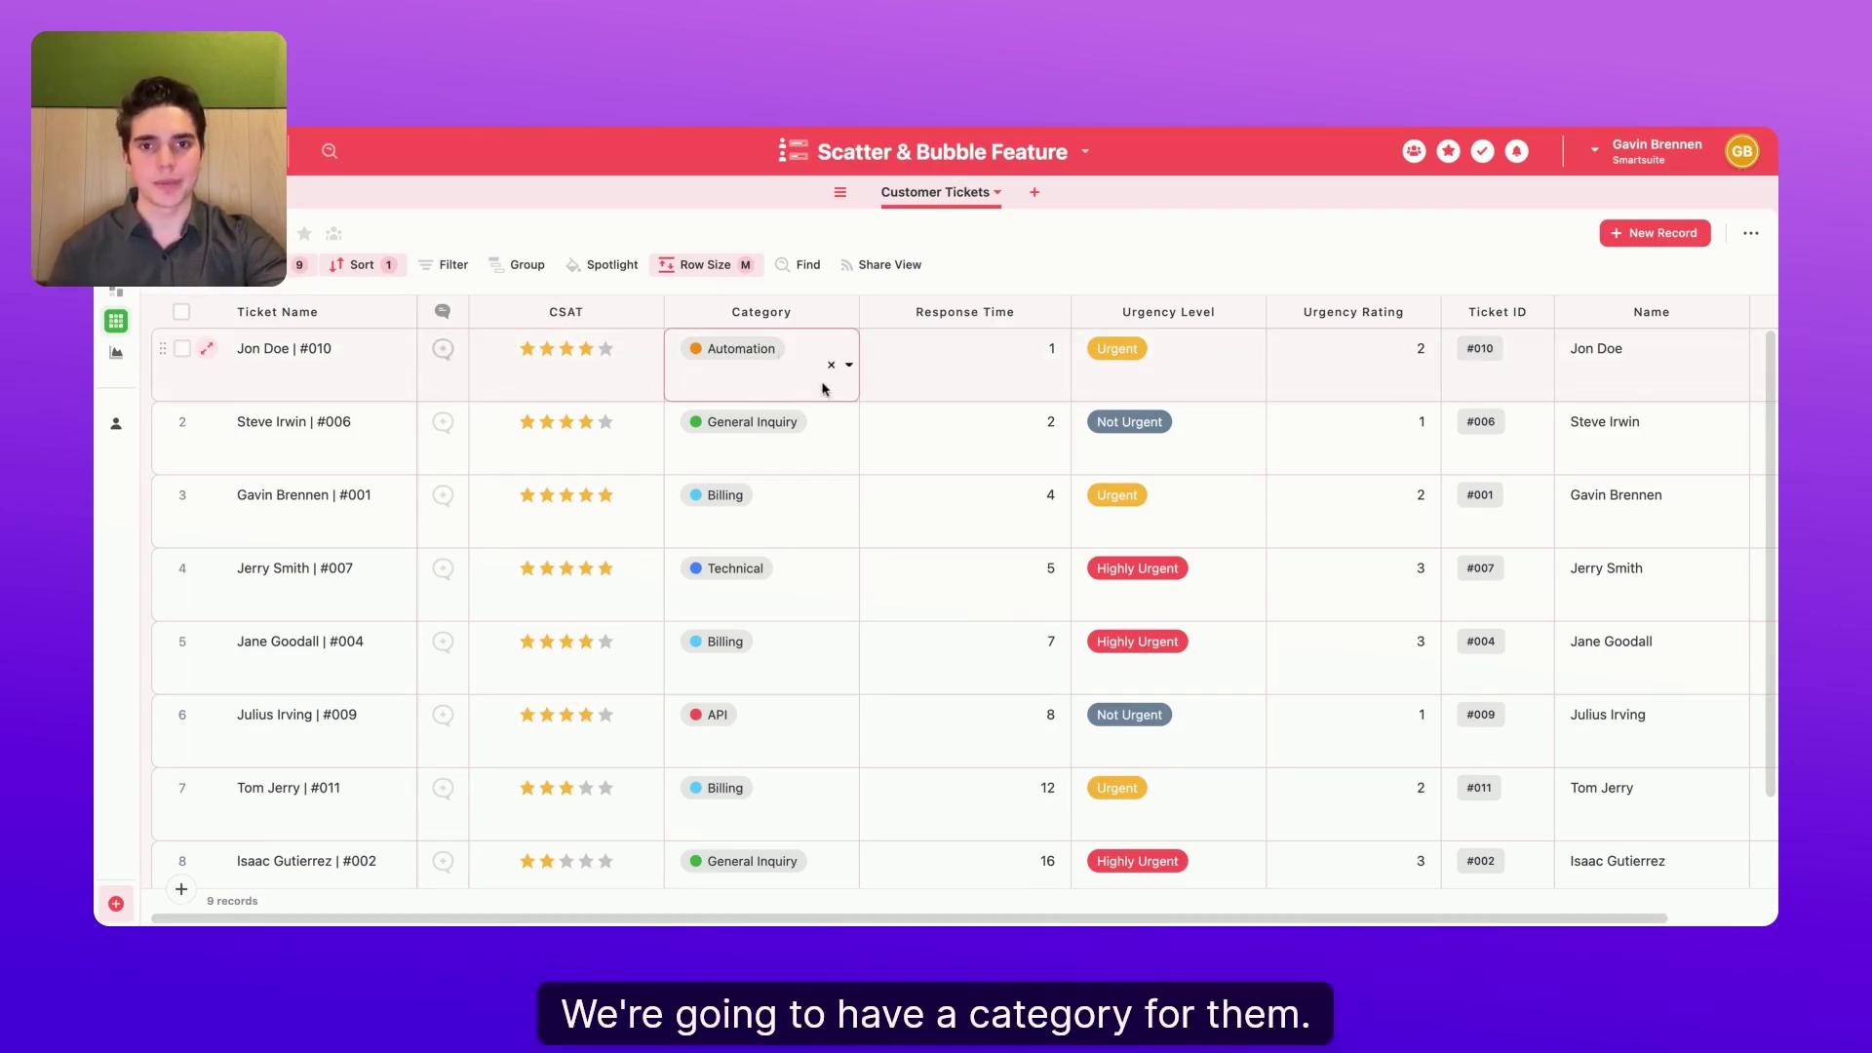
{"action": "key", "text": "Escape"}
{"action": "left_click", "coordinate": [1014, 355]}
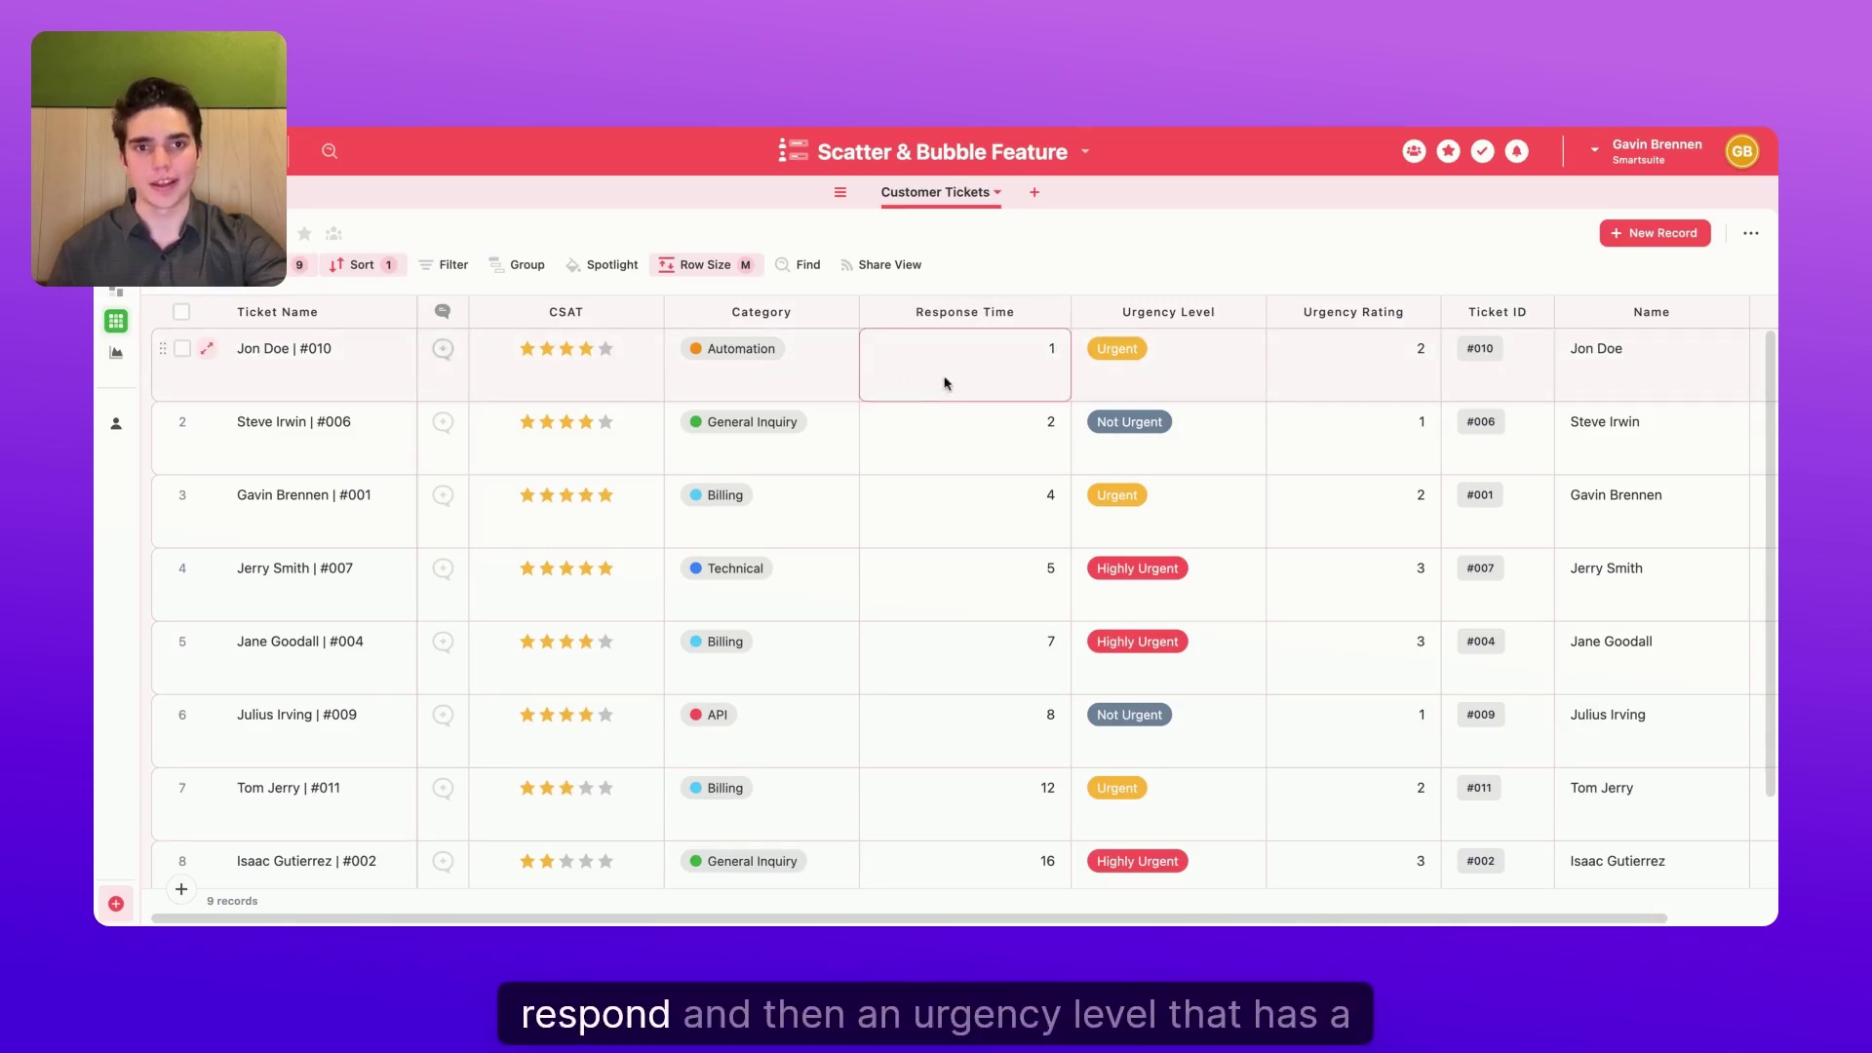
{"action": "left_click", "coordinate": [1209, 354]}
{"action": "left_click", "coordinate": [1404, 363]}
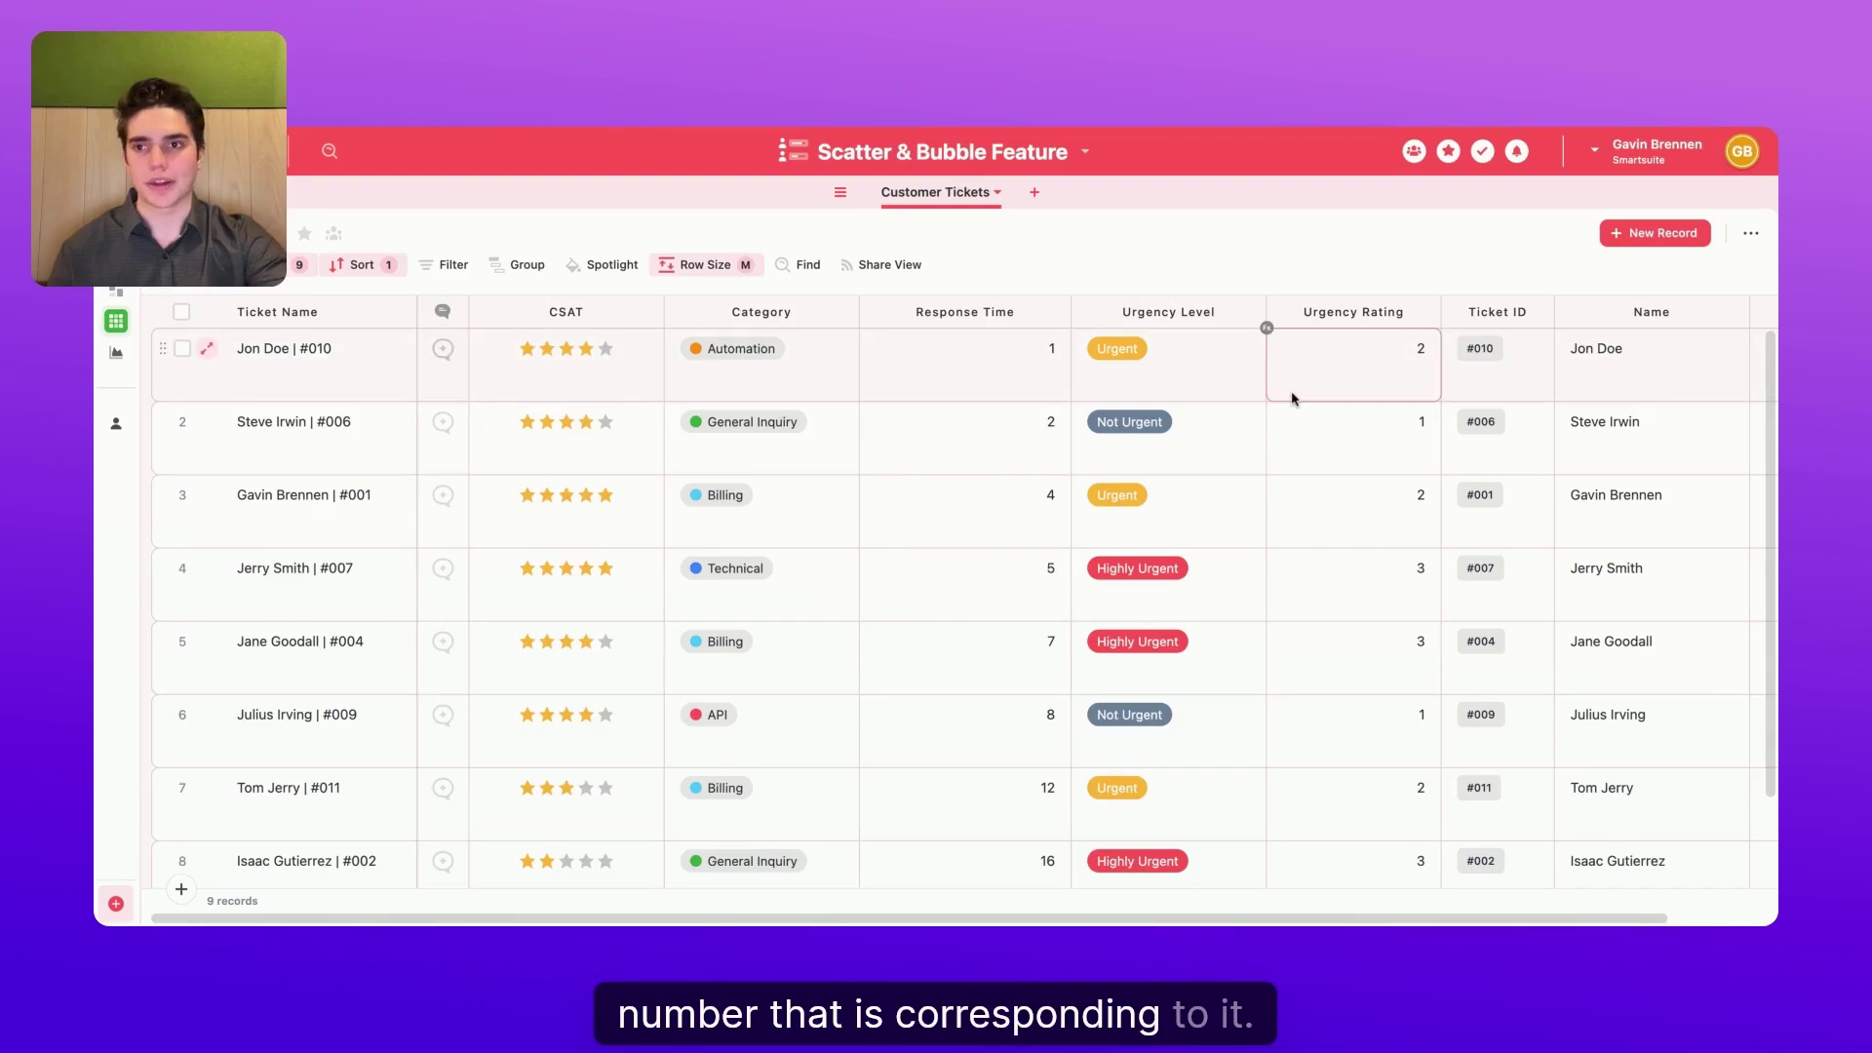
{"action": "mouse_move", "coordinate": [185, 326]}
{"action": "left_click", "coordinate": [184, 294]}
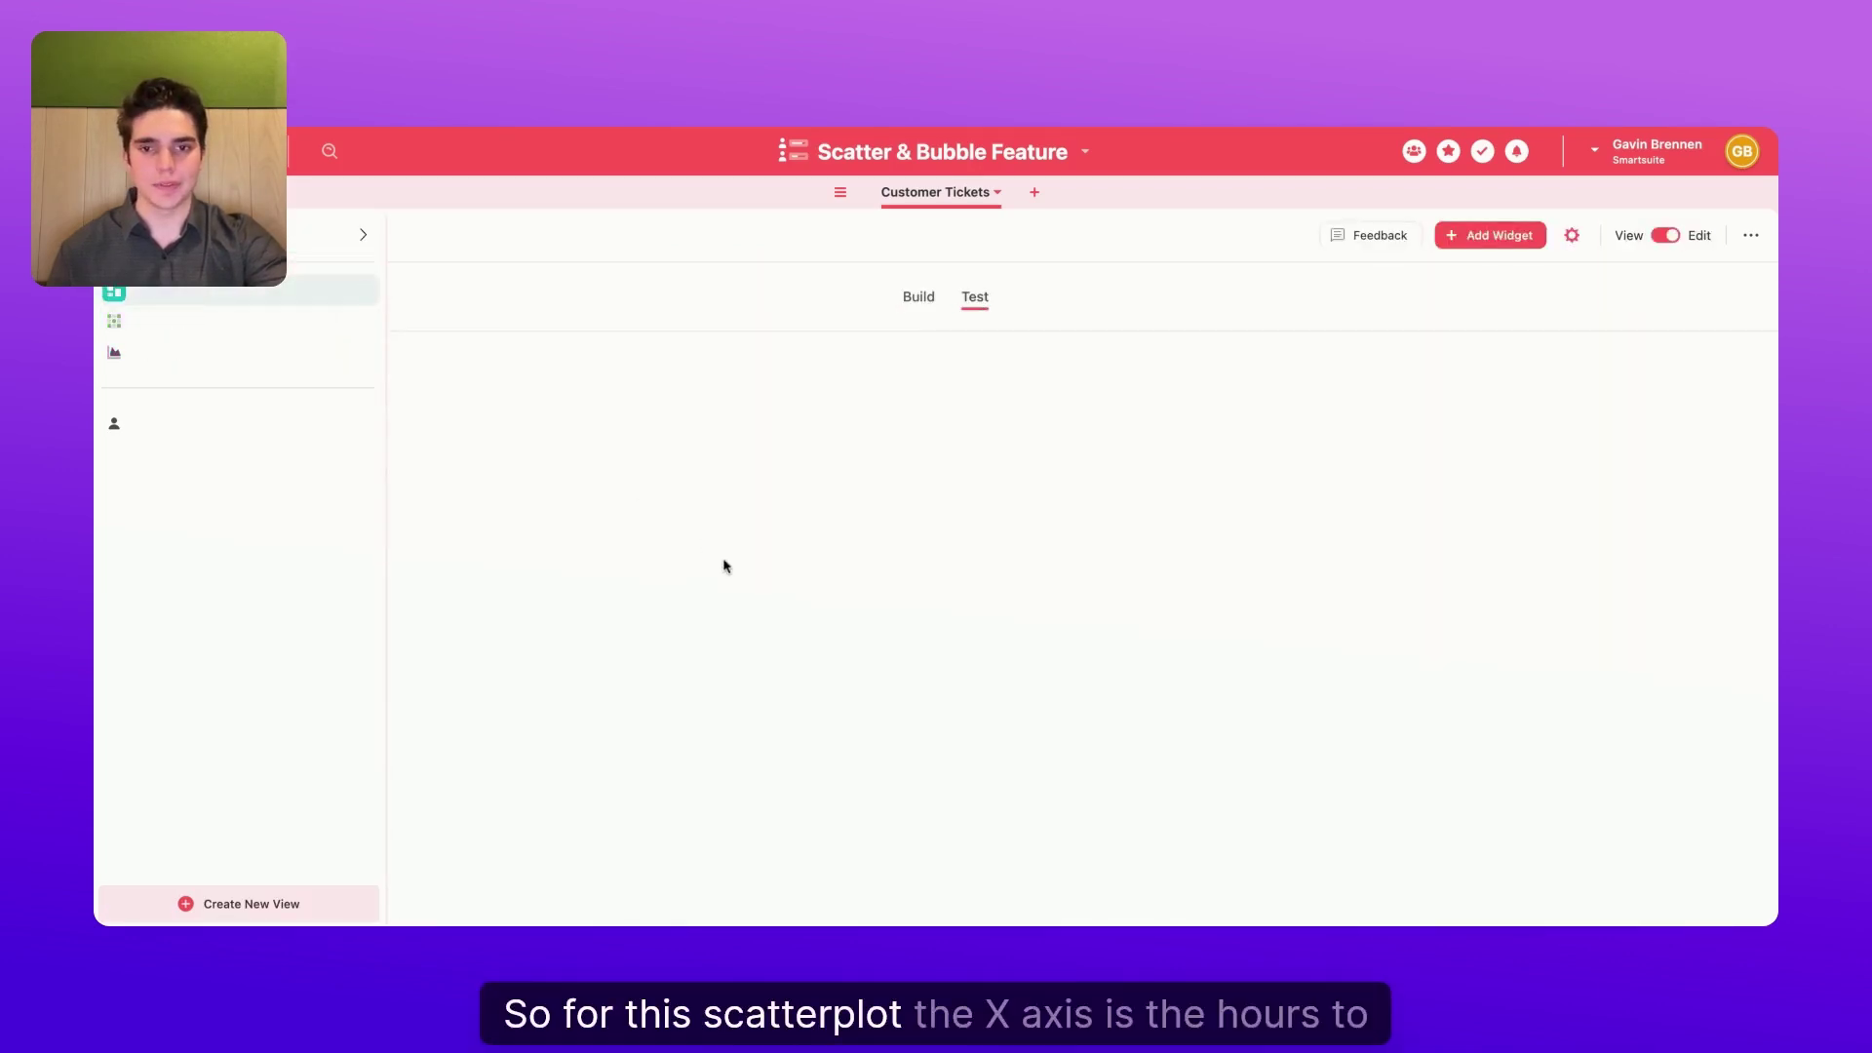
{"action": "scroll", "coordinate": [723, 566], "scroll_direction": "down", "scroll_amount": 5}
{"action": "scroll", "coordinate": [723, 565], "scroll_direction": "up", "scroll_amount": 1}
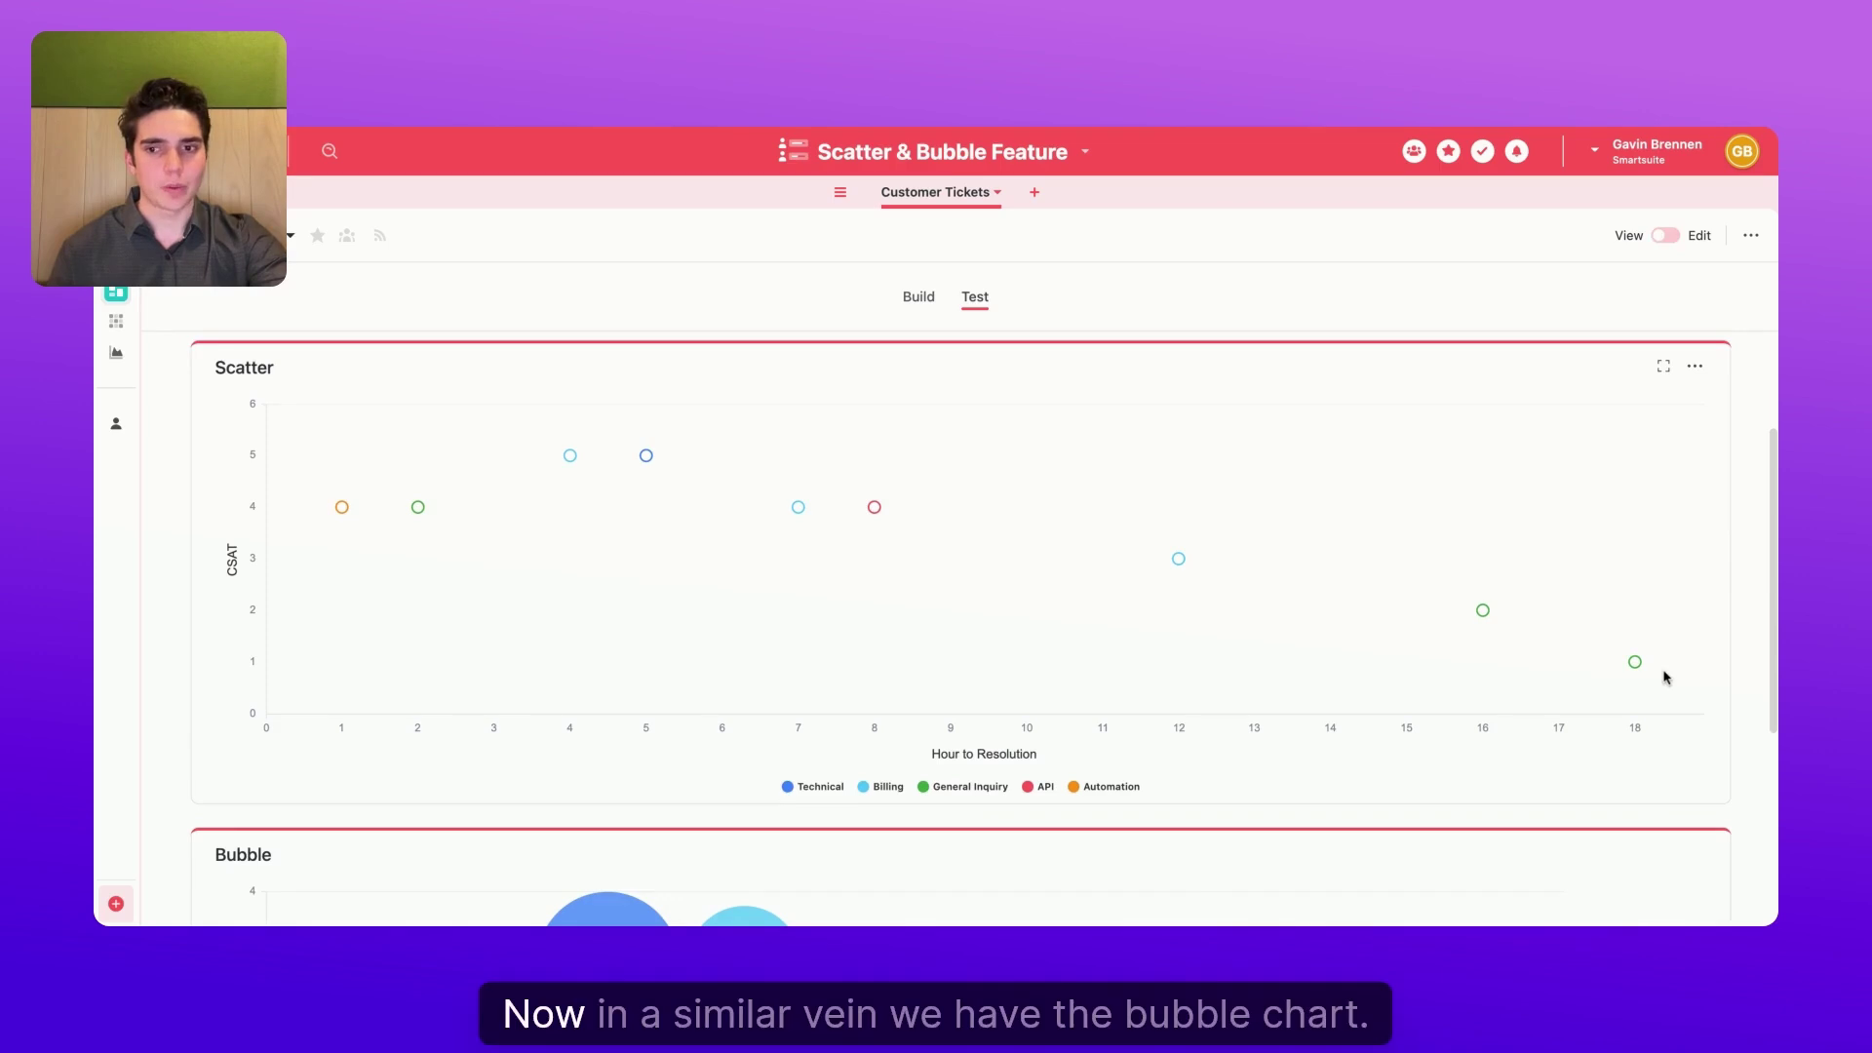
{"action": "scroll", "coordinate": [1669, 604], "scroll_direction": "down", "scroll_amount": 5}
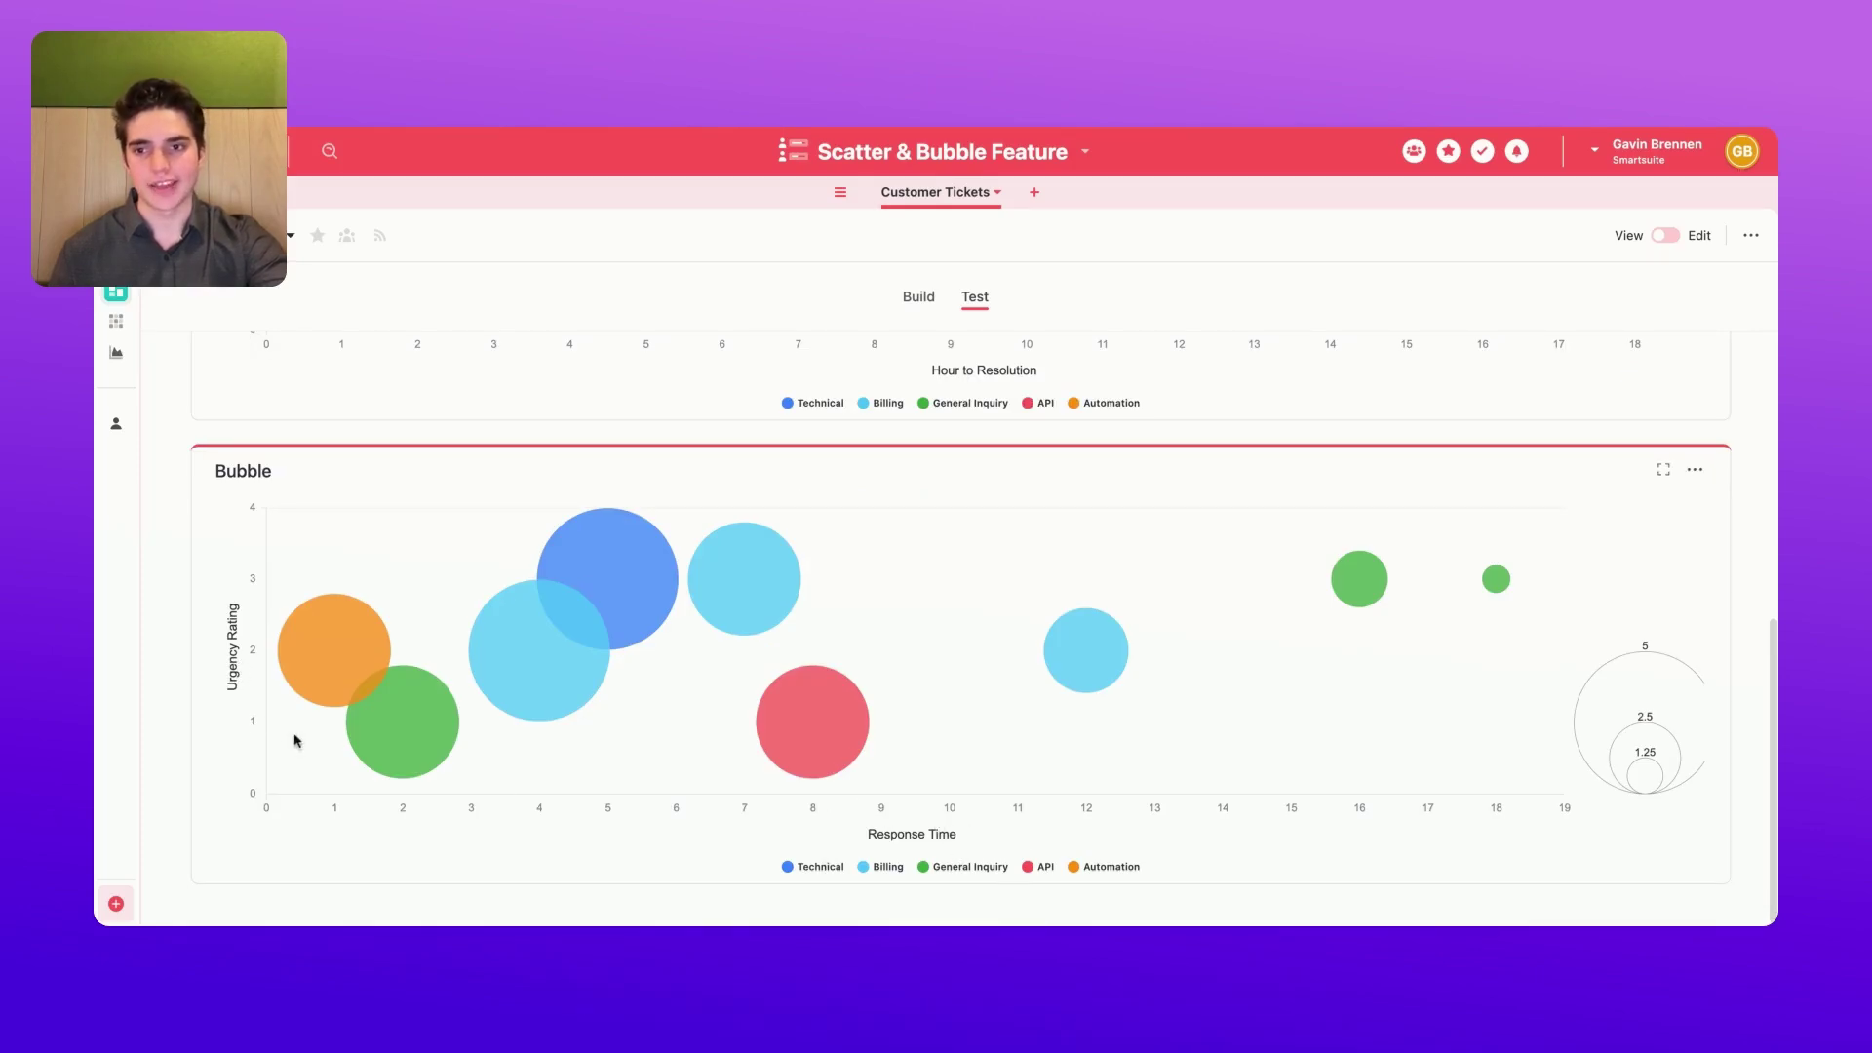
{"action": "scroll", "coordinate": [238, 663], "scroll_direction": "up", "scroll_amount": 3}
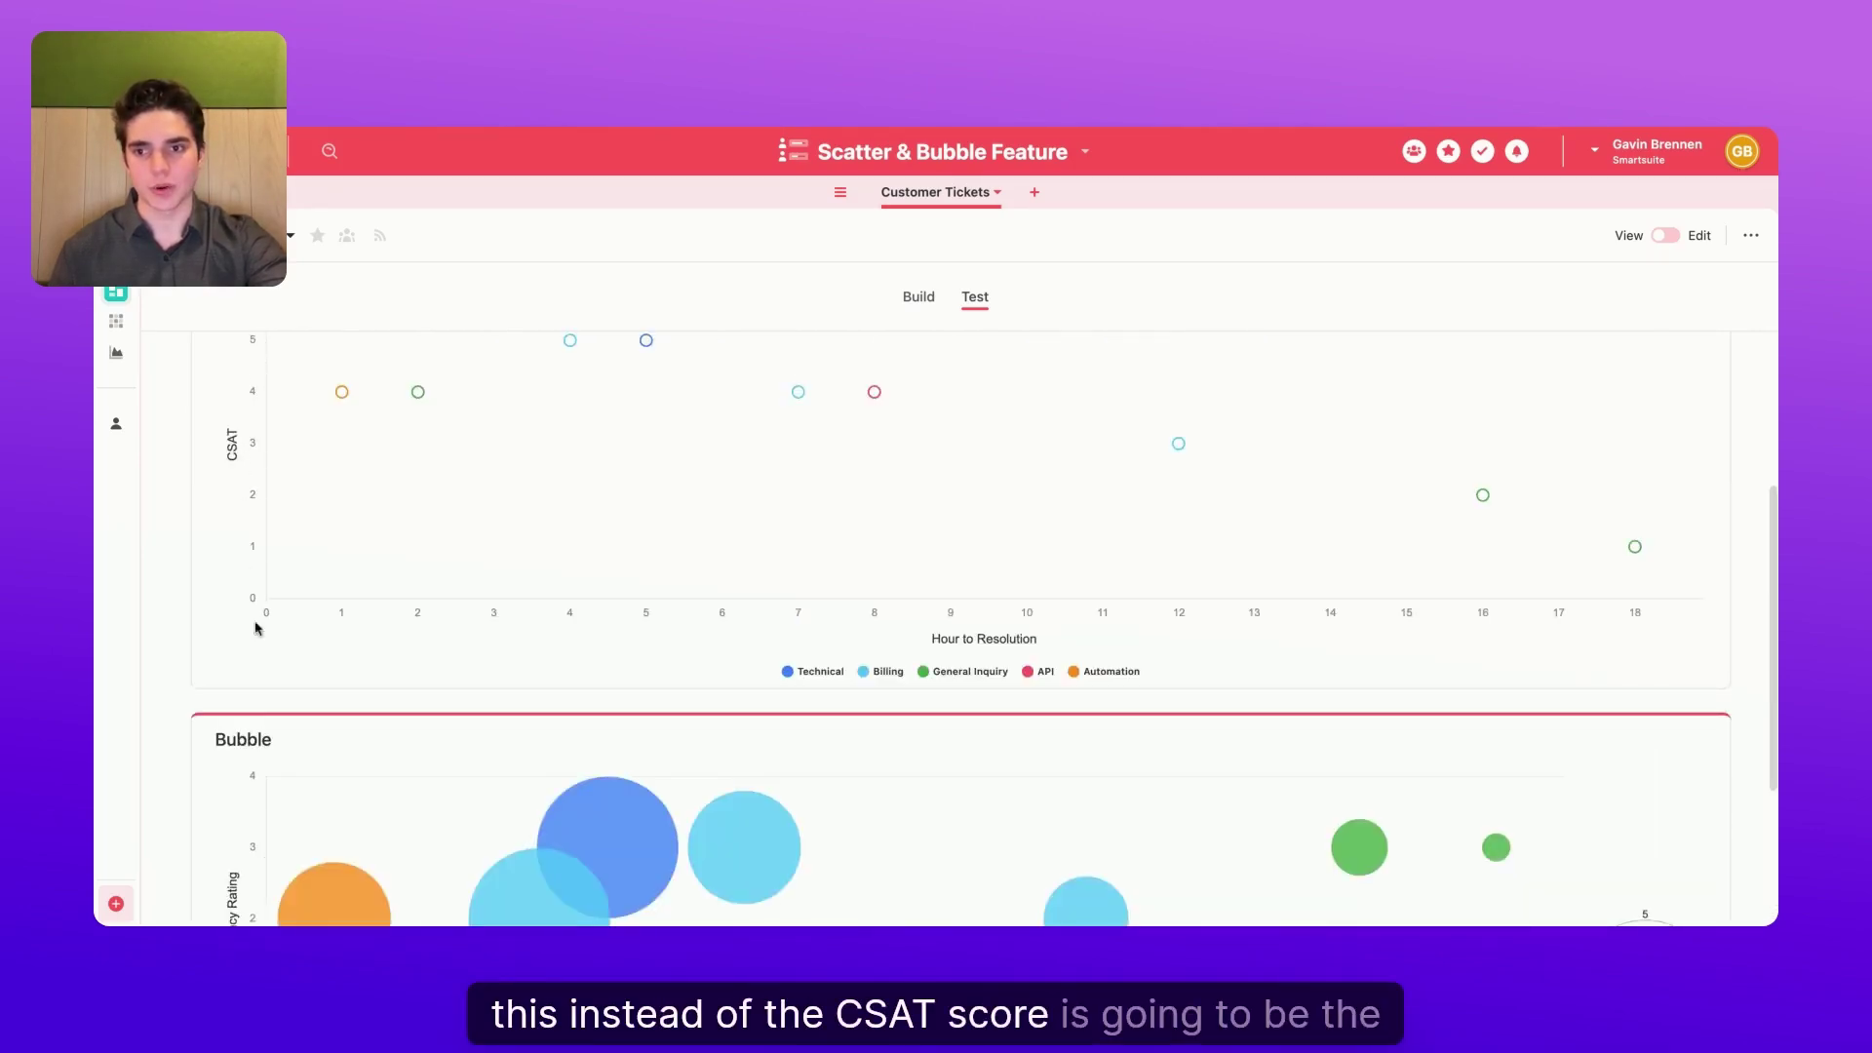
{"action": "scroll", "coordinate": [257, 633], "scroll_direction": "down", "scroll_amount": 3}
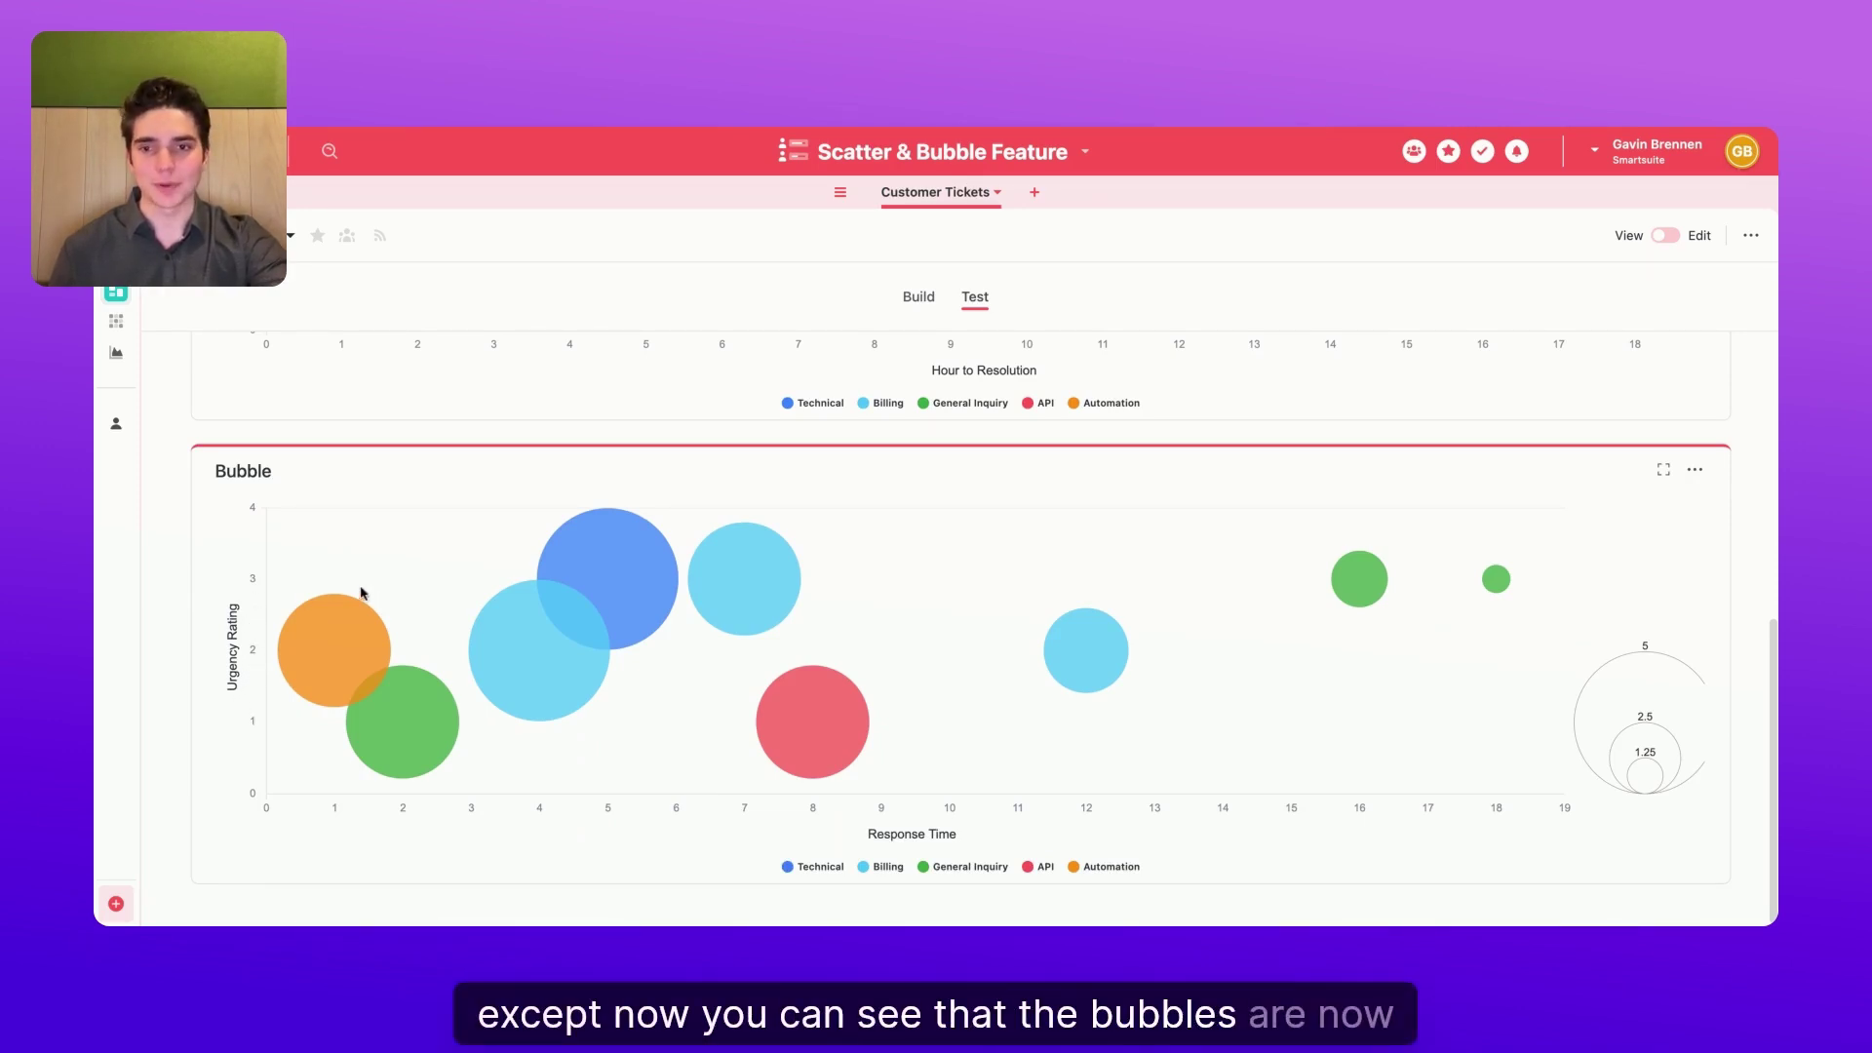
{"action": "mouse_move", "coordinate": [435, 718]}
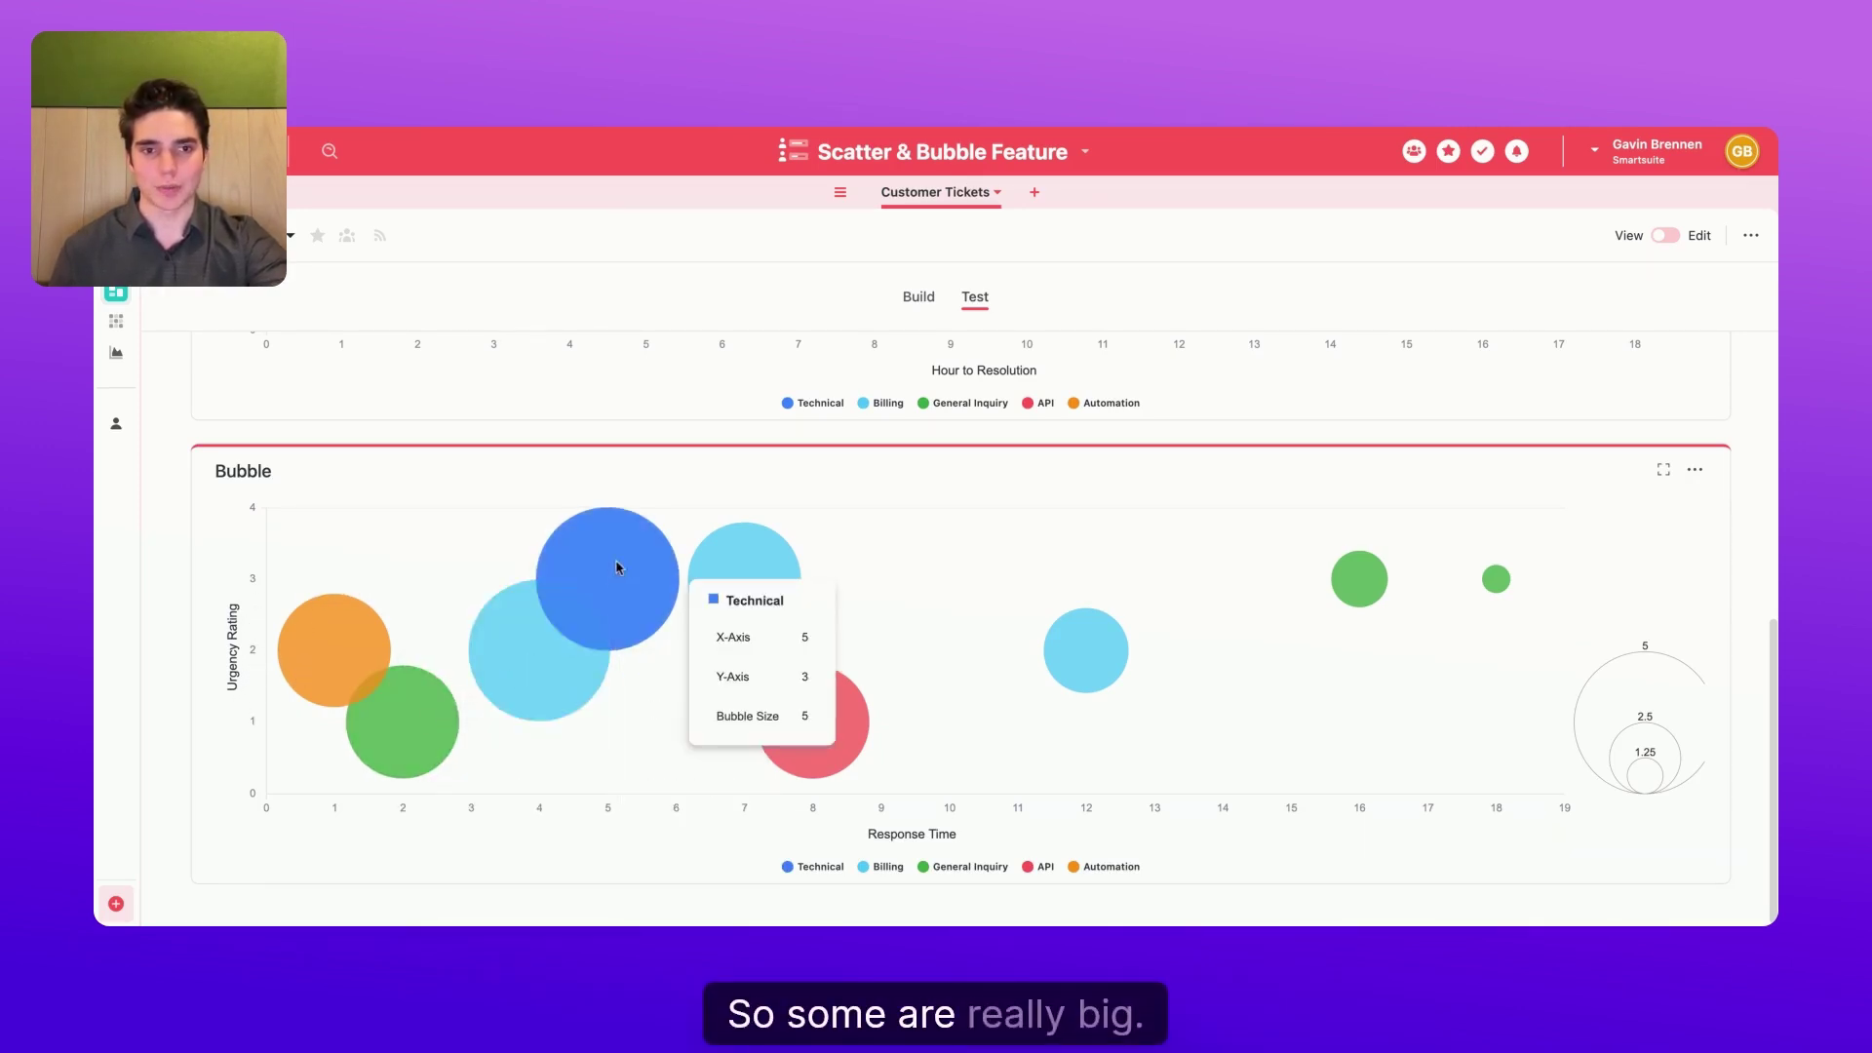
{"action": "mouse_move", "coordinate": [1501, 585]}
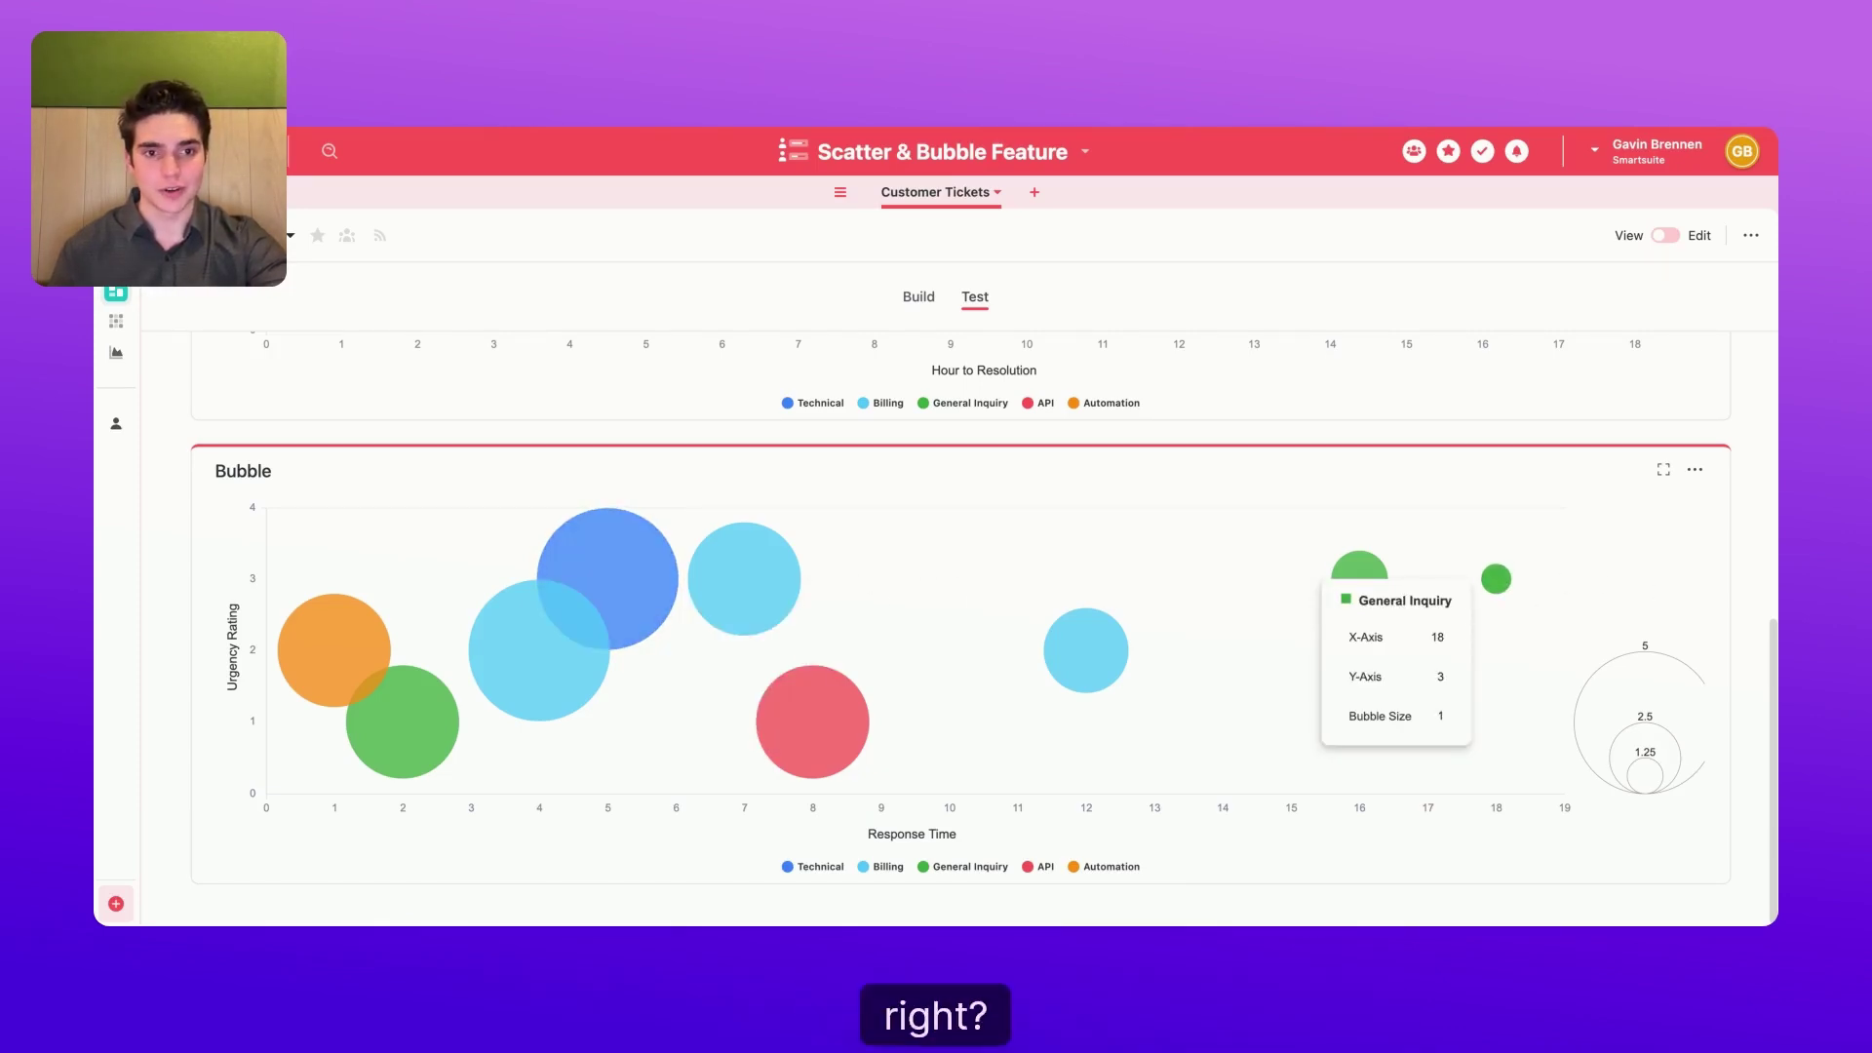
{"action": "mouse_move", "coordinate": [856, 761]}
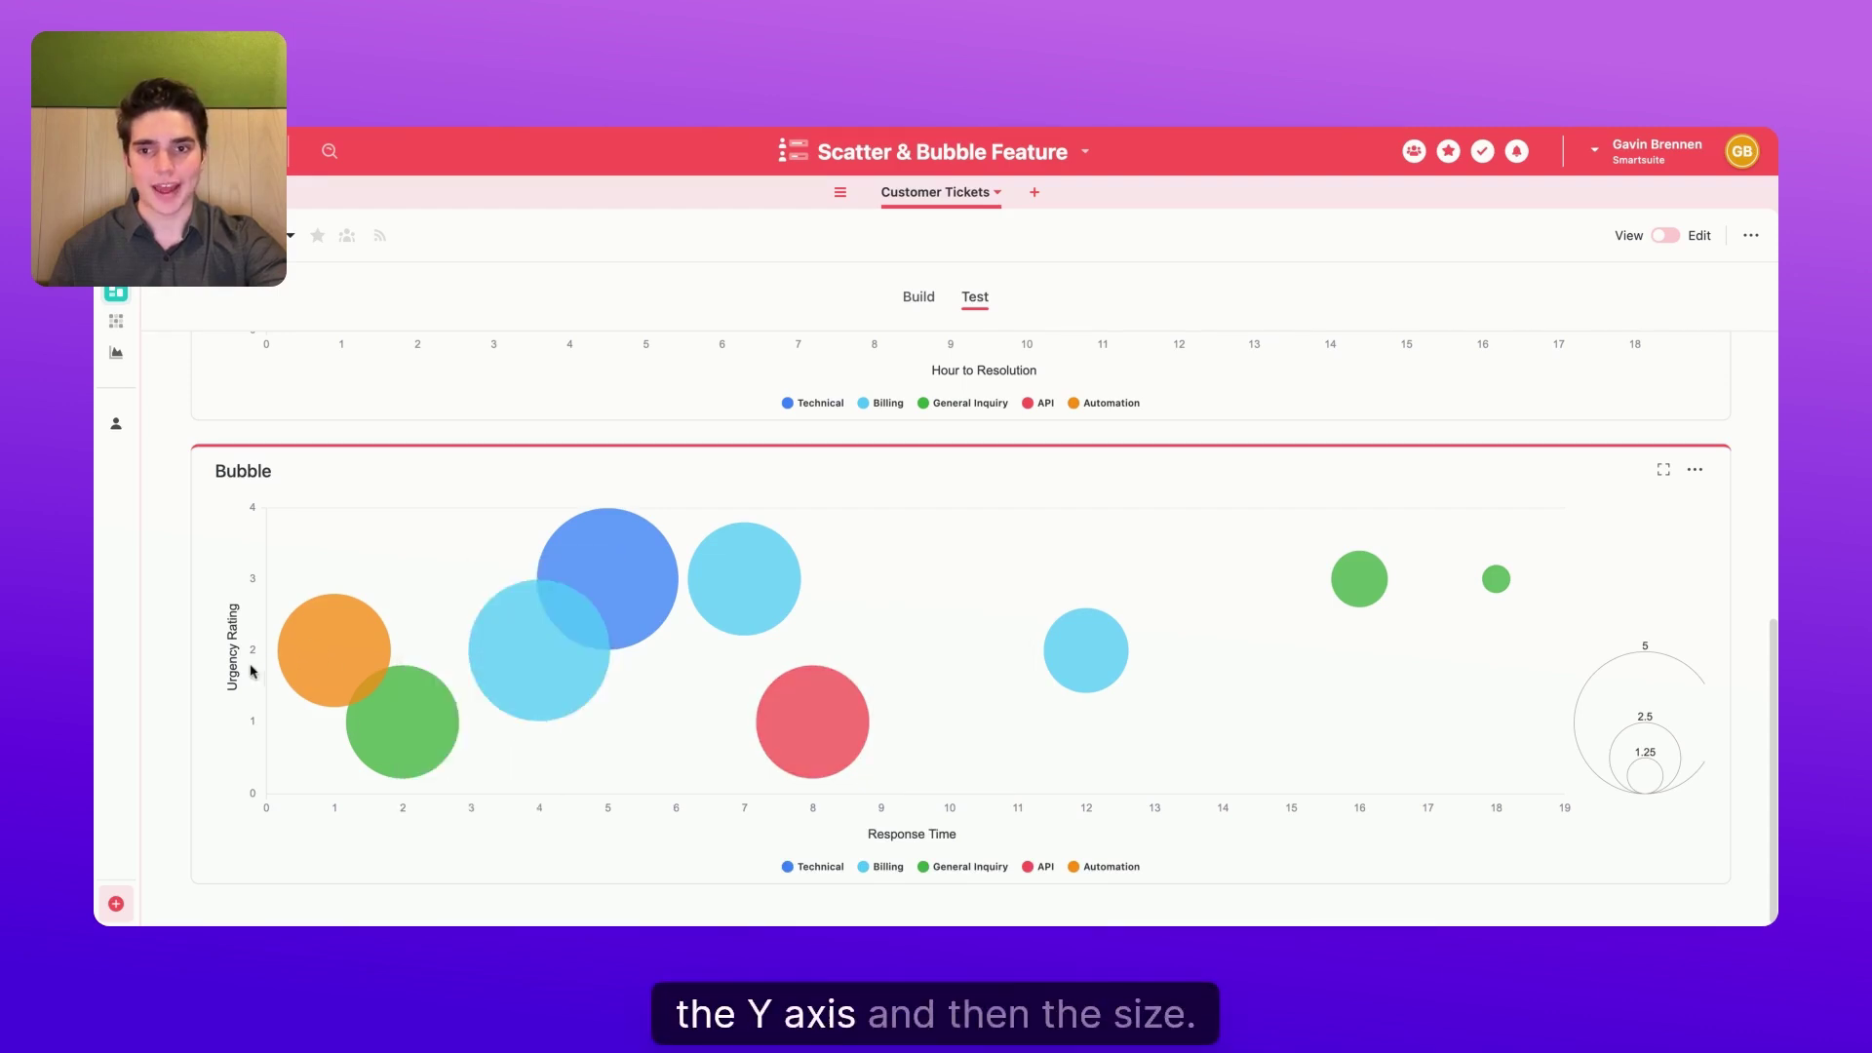
{"action": "mouse_move", "coordinate": [335, 687]}
{"action": "mouse_move", "coordinate": [567, 660]}
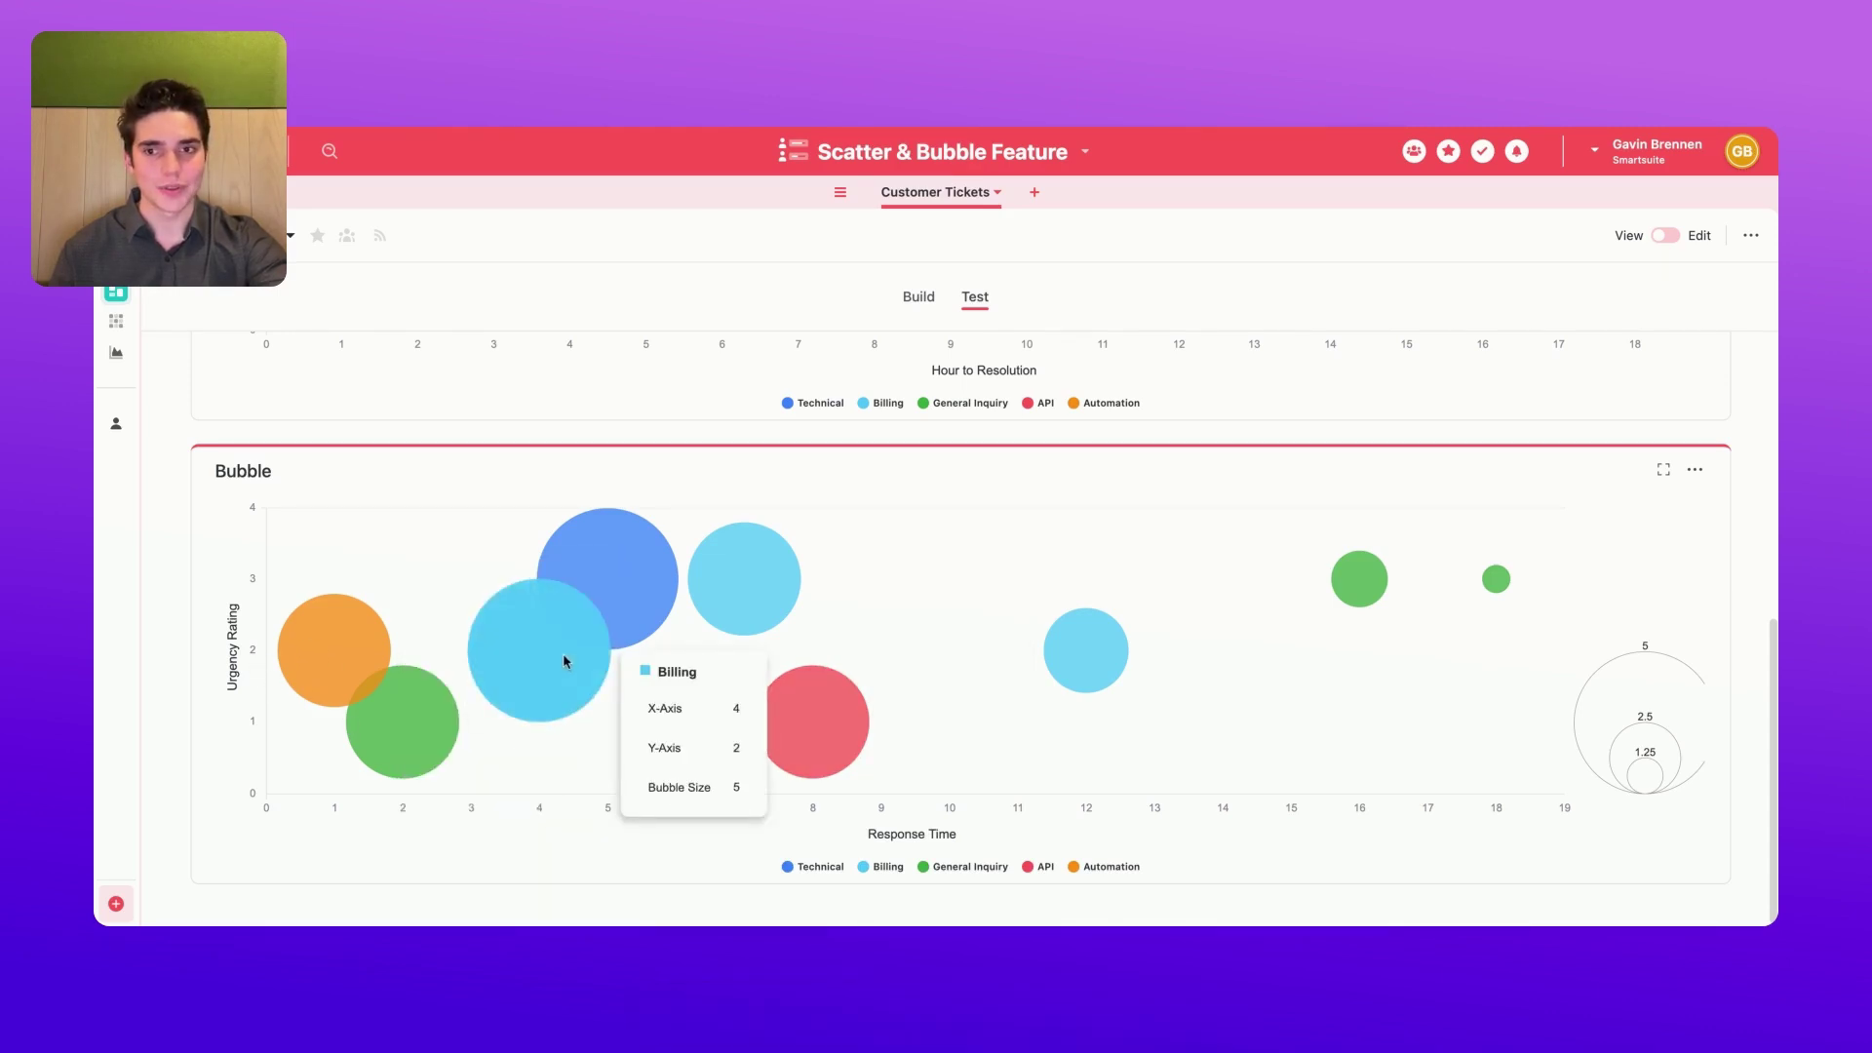
{"action": "mouse_move", "coordinate": [615, 546]}
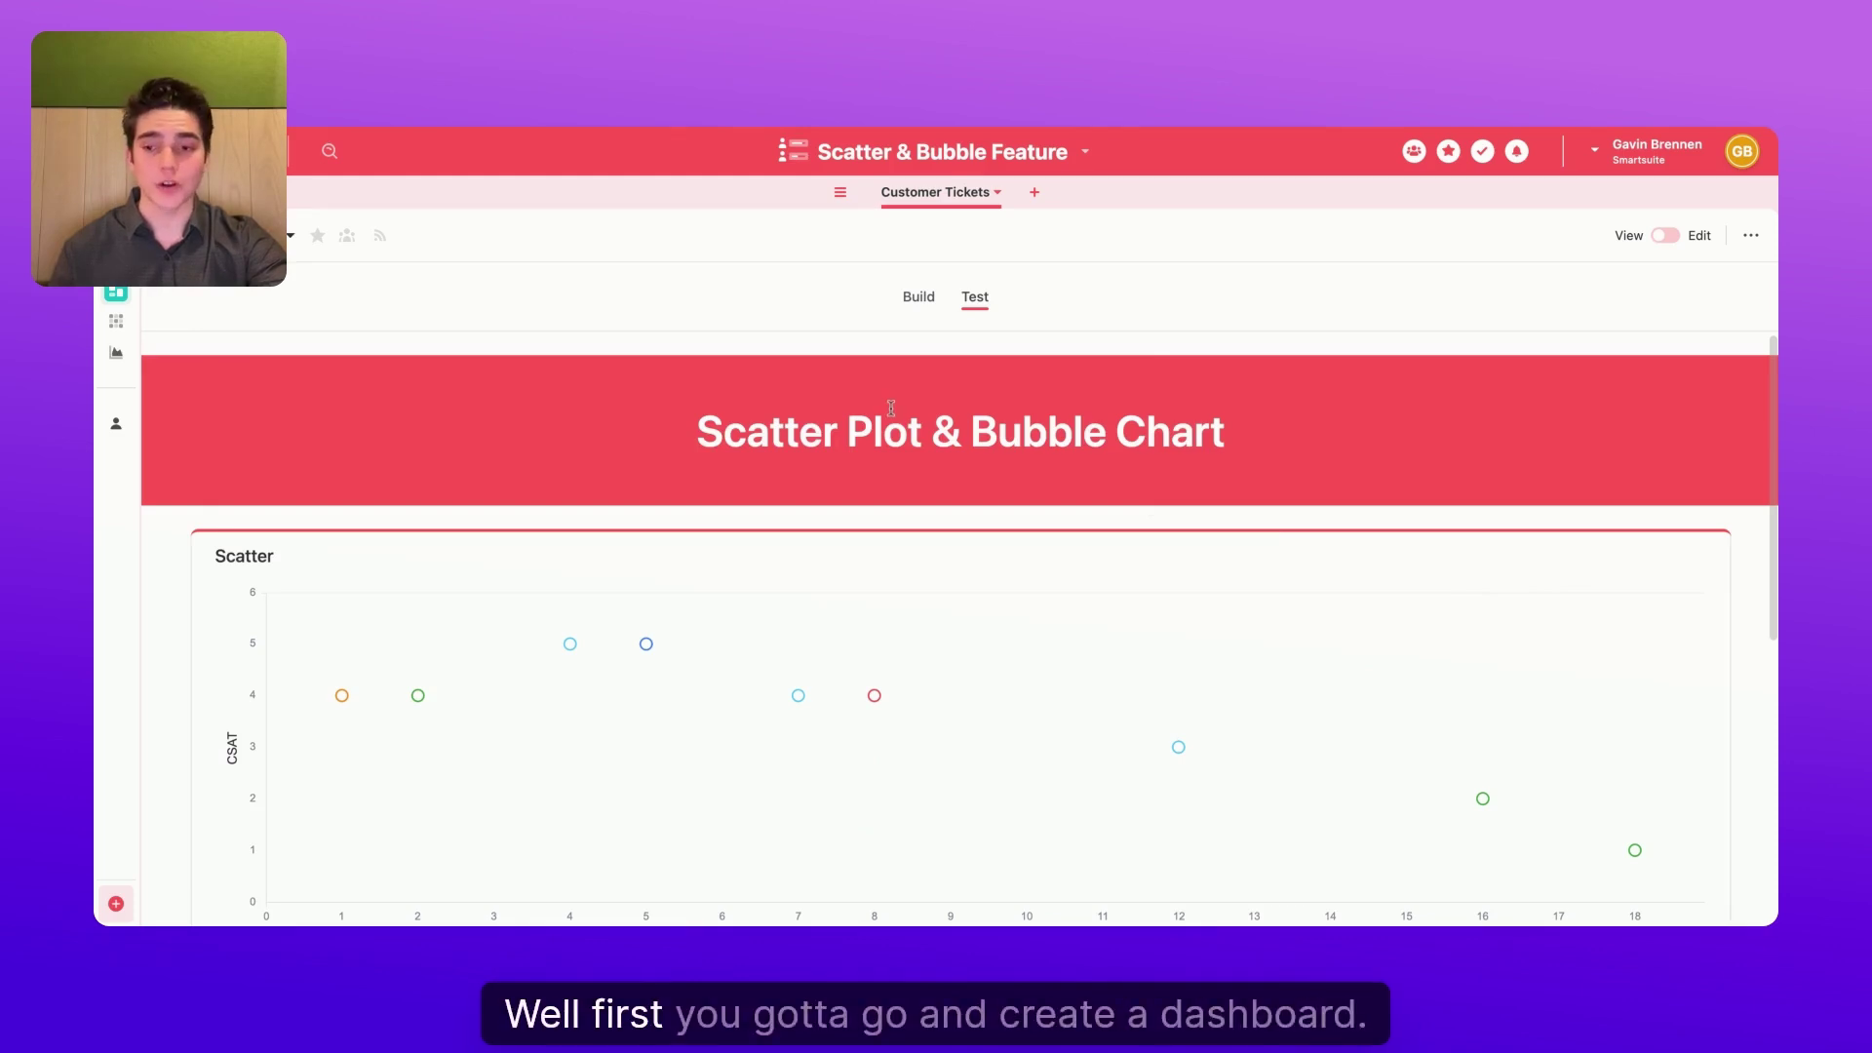
- Create a new Dashboard 1 view and search its widget library for 'scatt'
{"action": "left_click", "coordinate": [155, 909]}
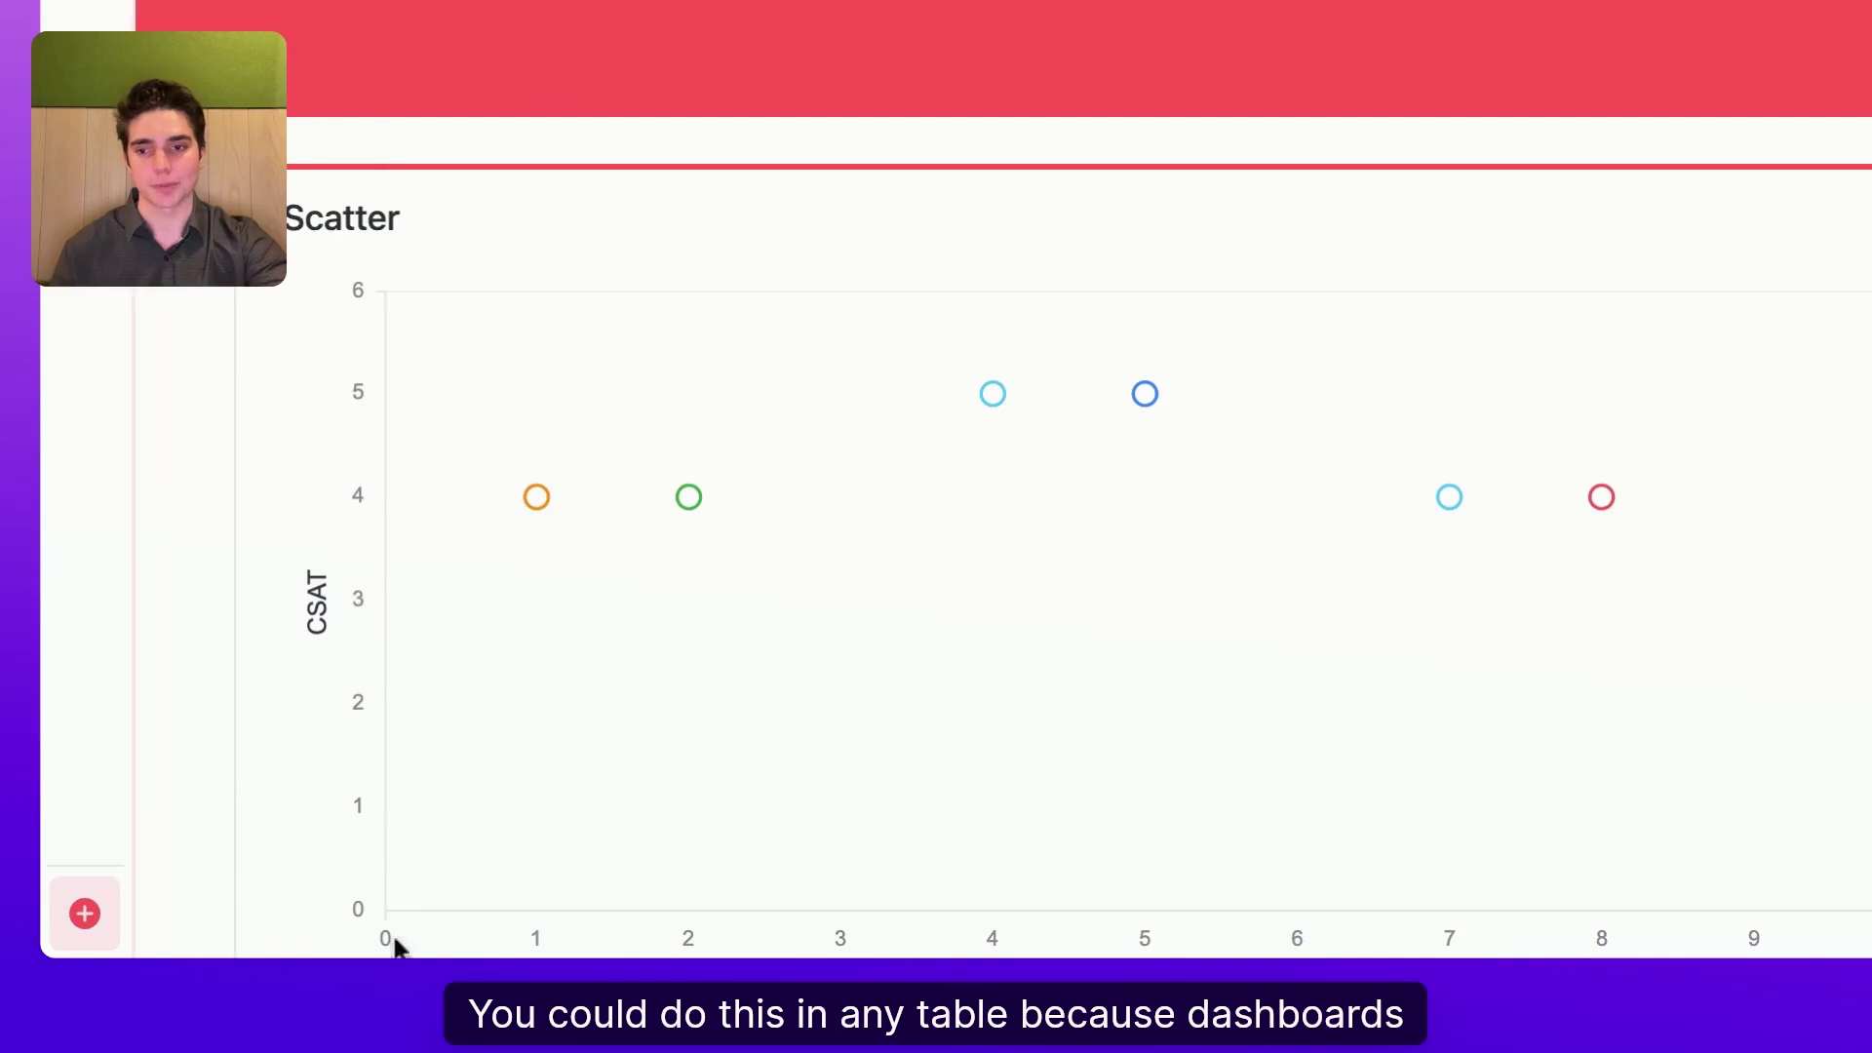
{"action": "left_click", "coordinate": [103, 943]}
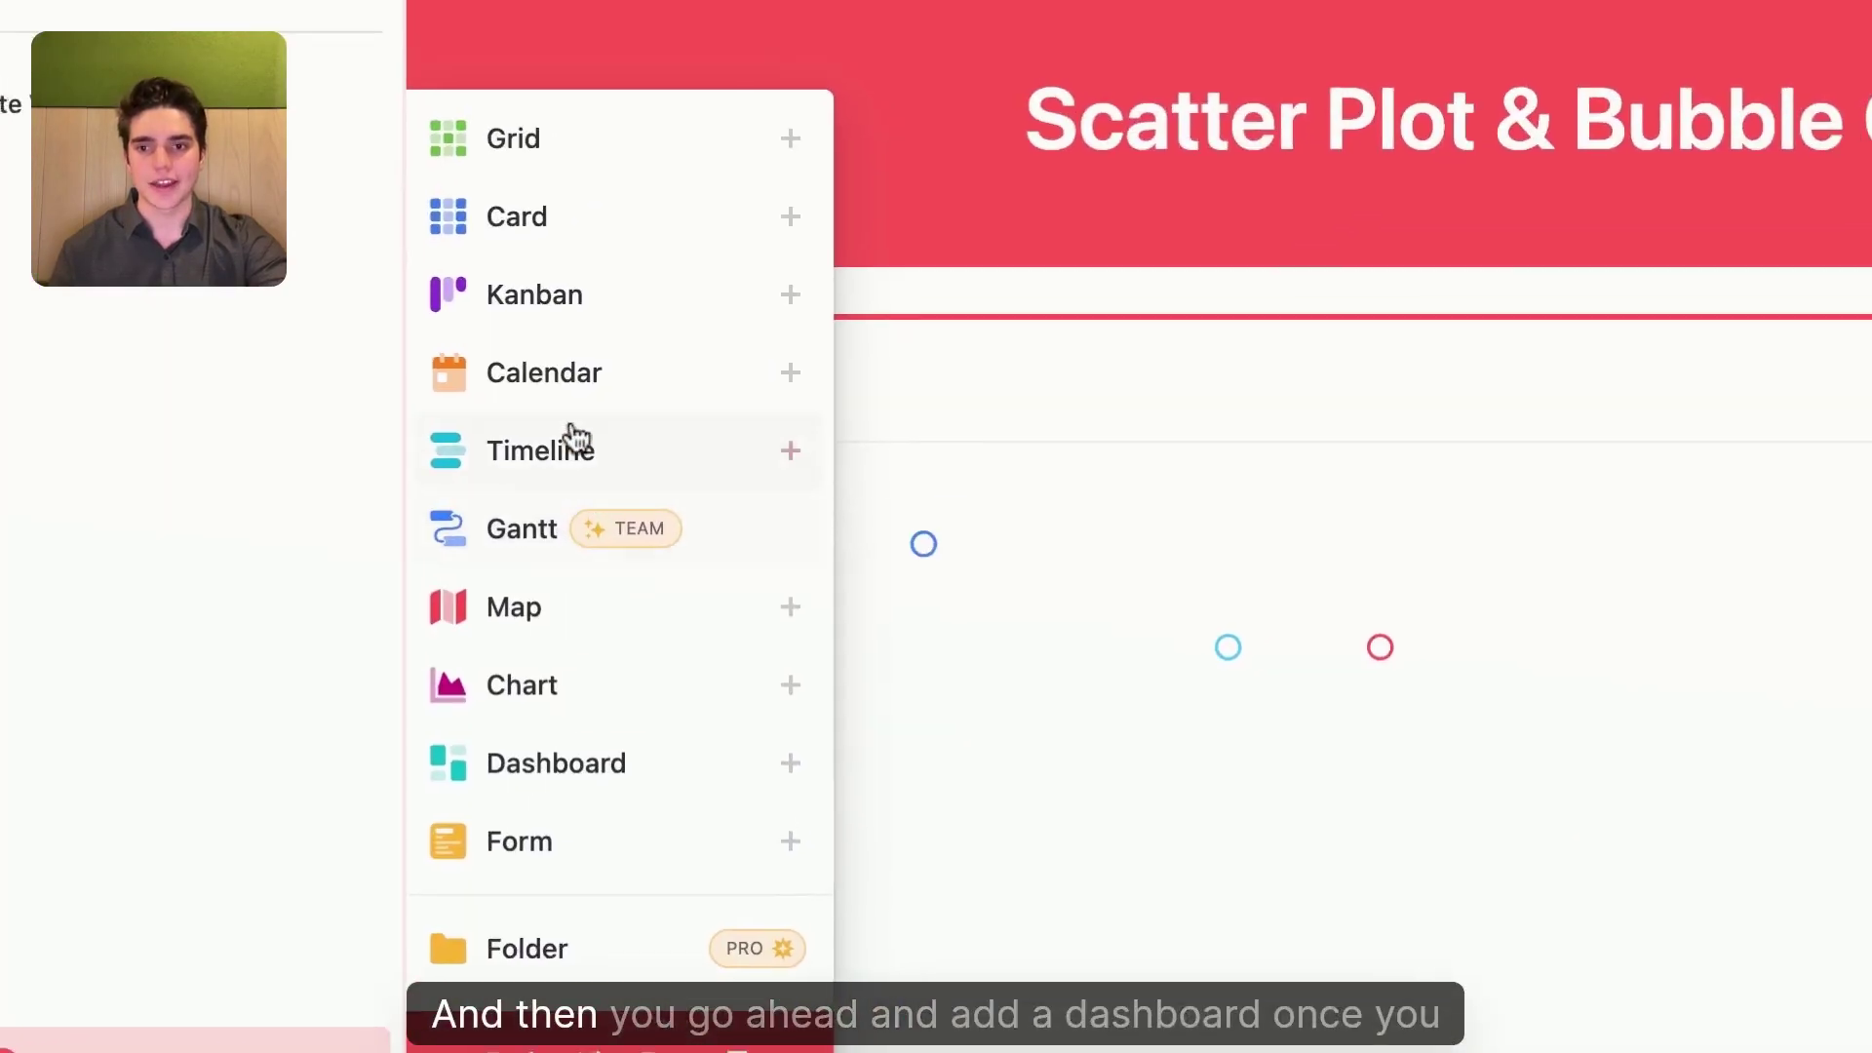
{"action": "left_click", "coordinate": [542, 815]}
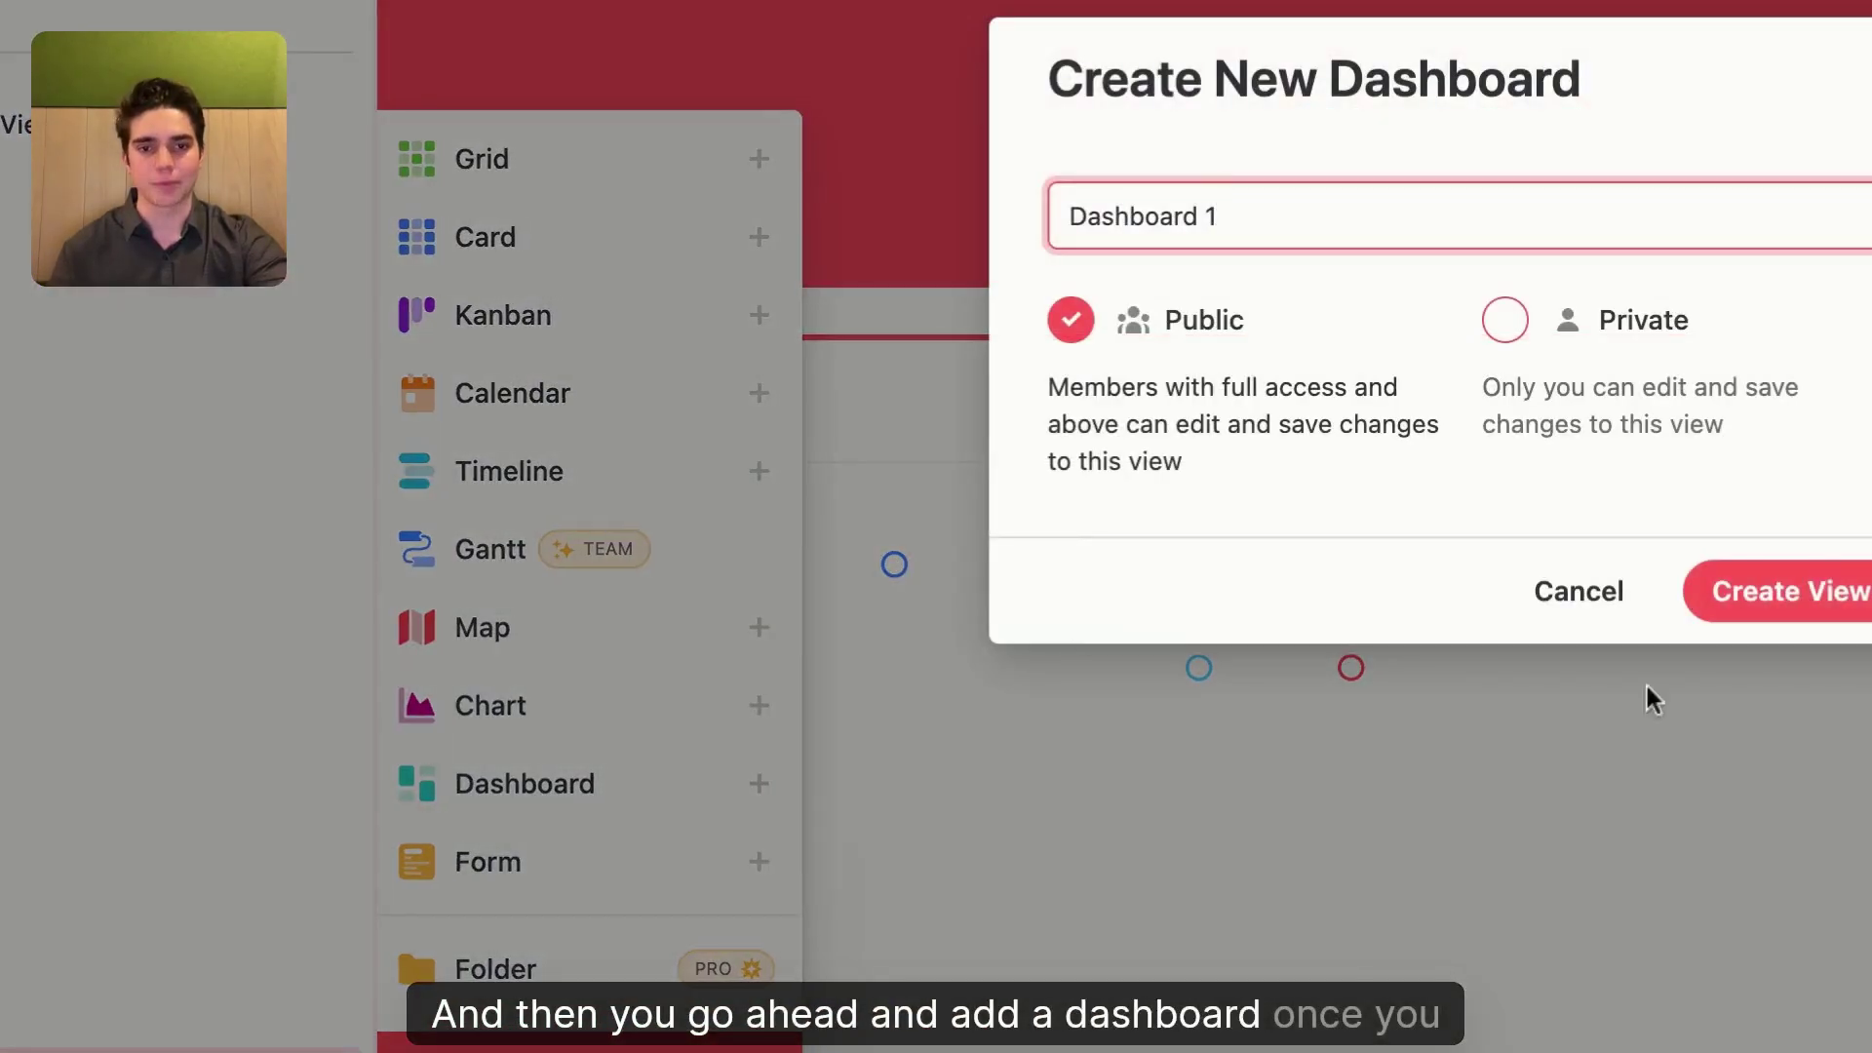
{"action": "left_click", "coordinate": [1766, 589]}
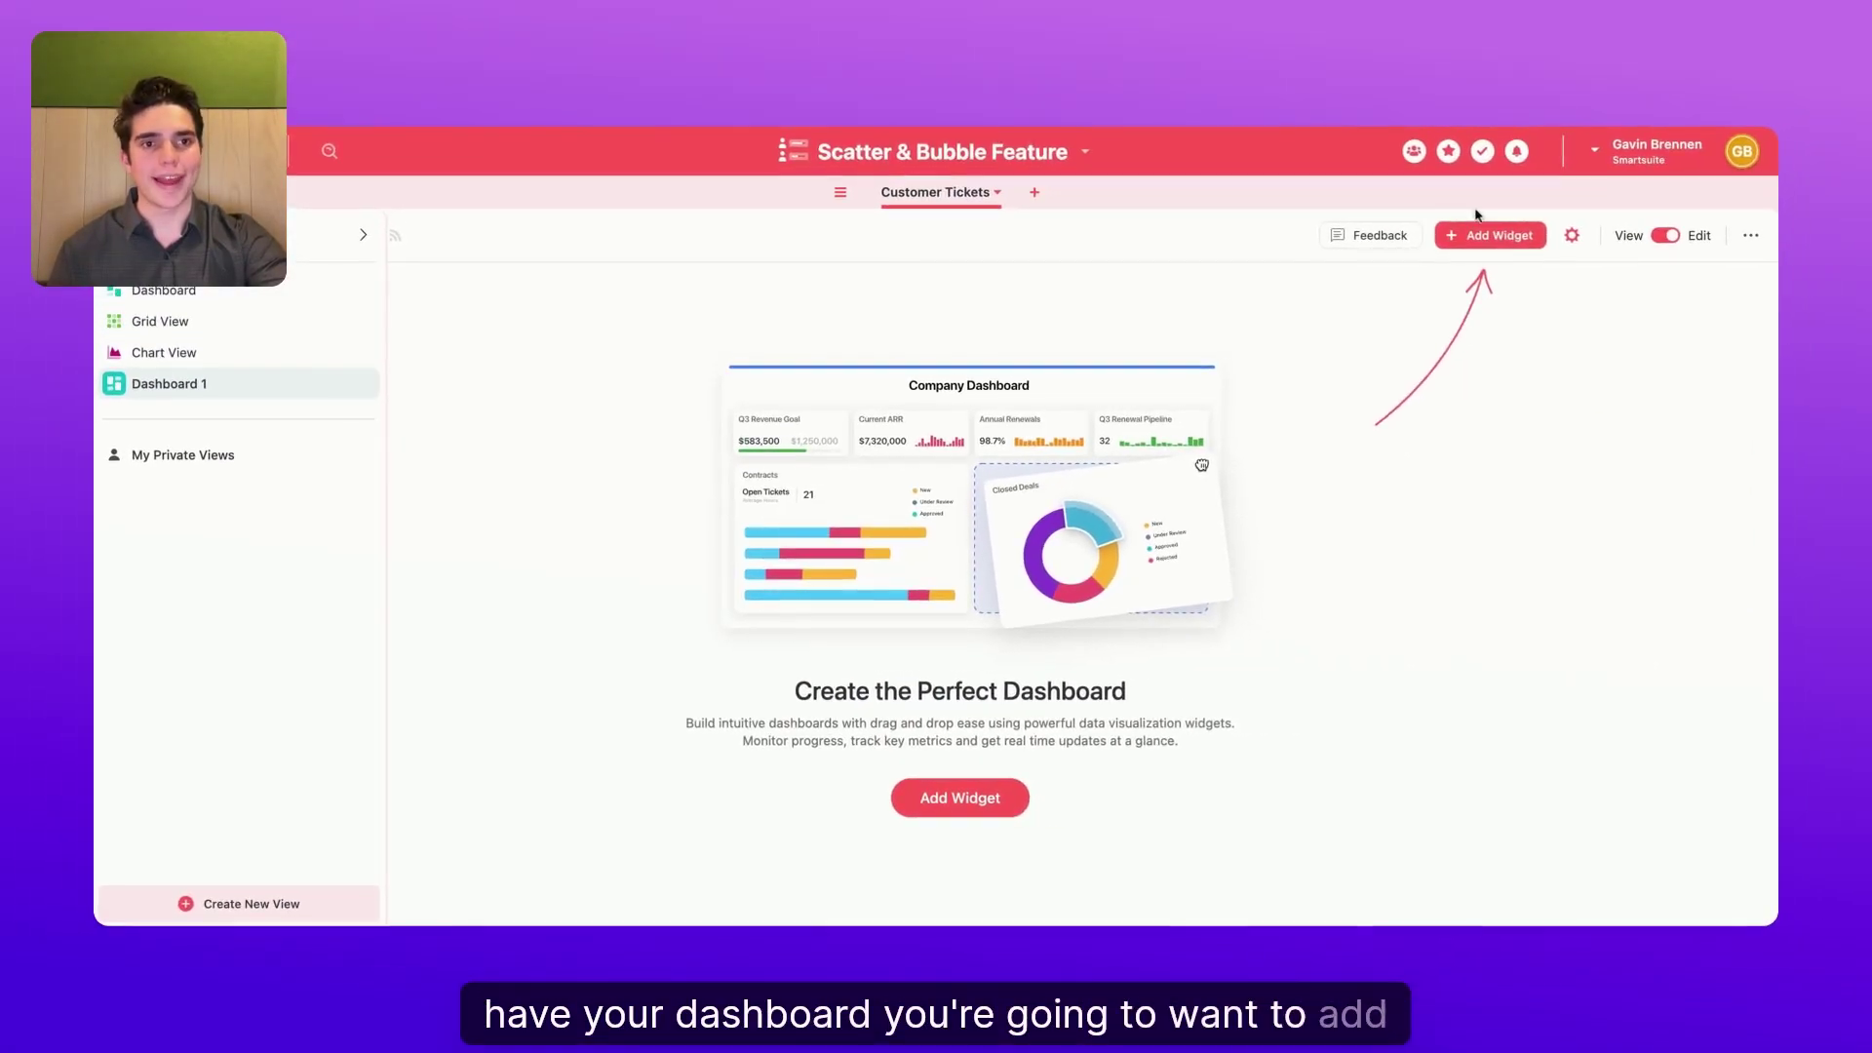
{"action": "left_click", "coordinate": [1550, 207]}
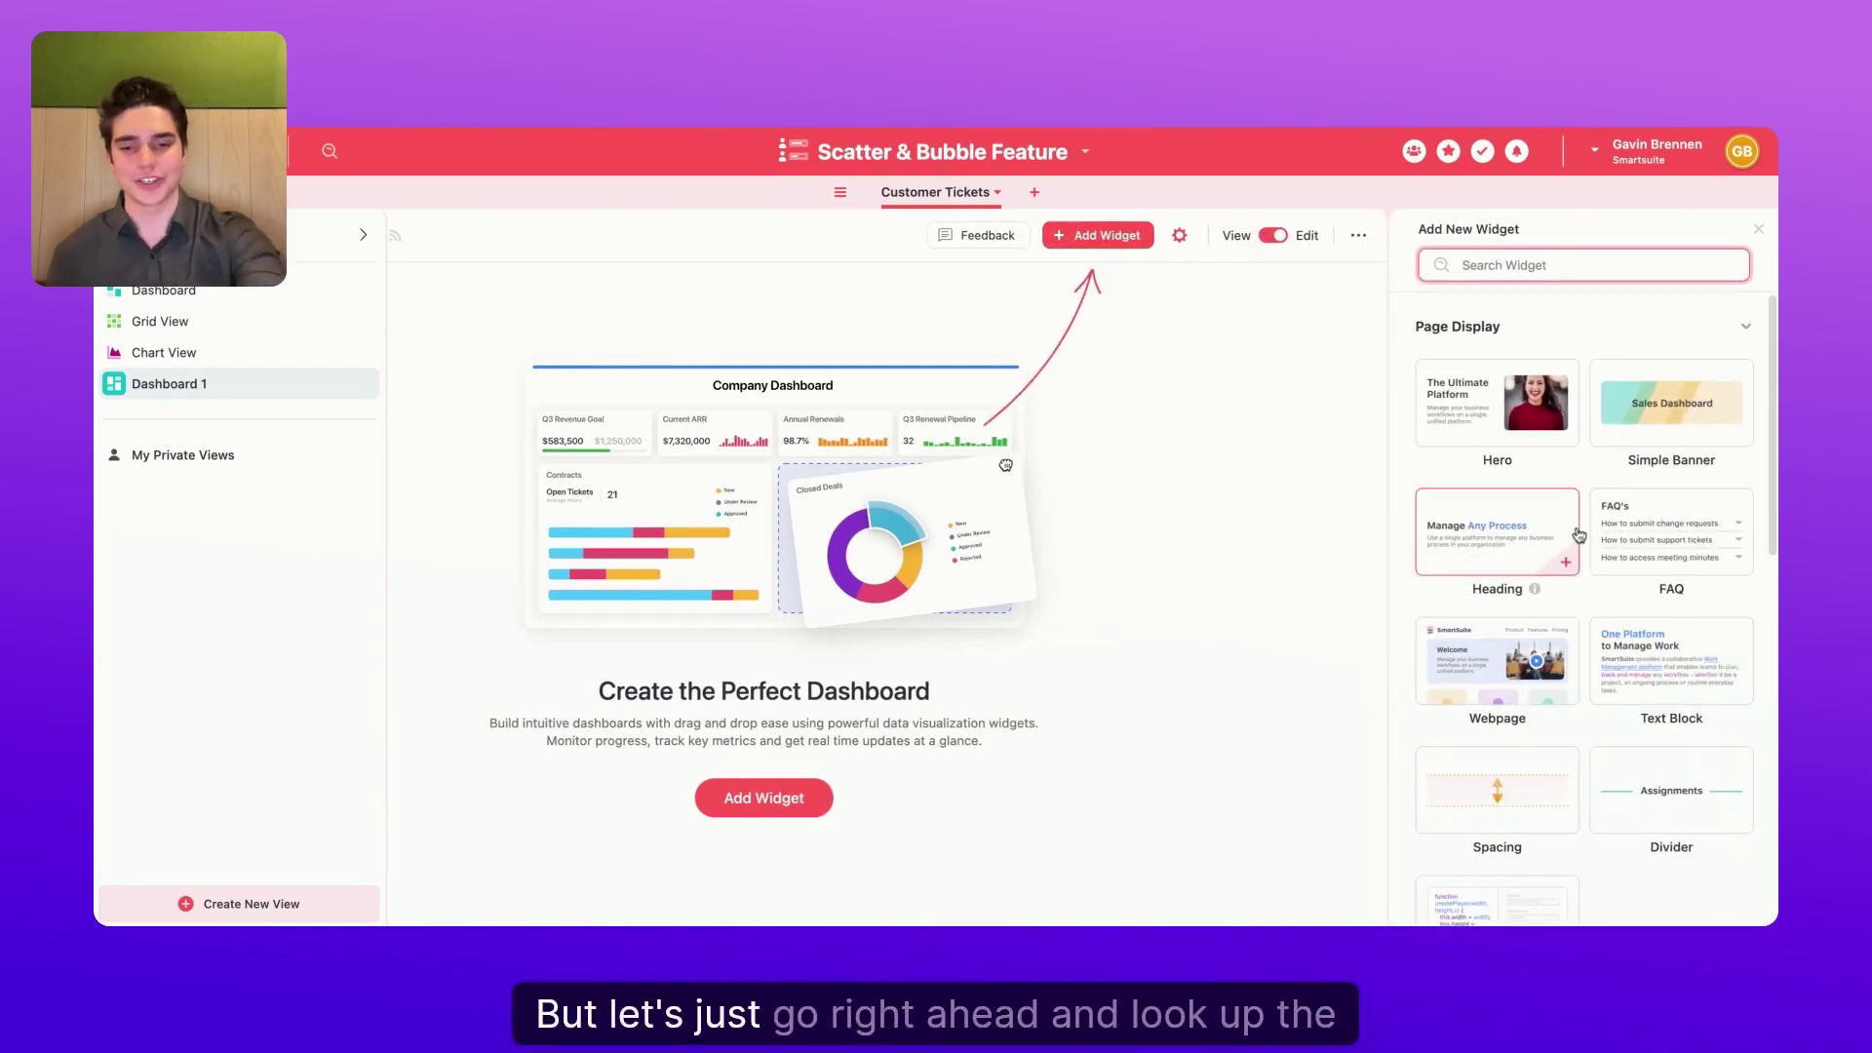
{"action": "type", "text": "scatt"}
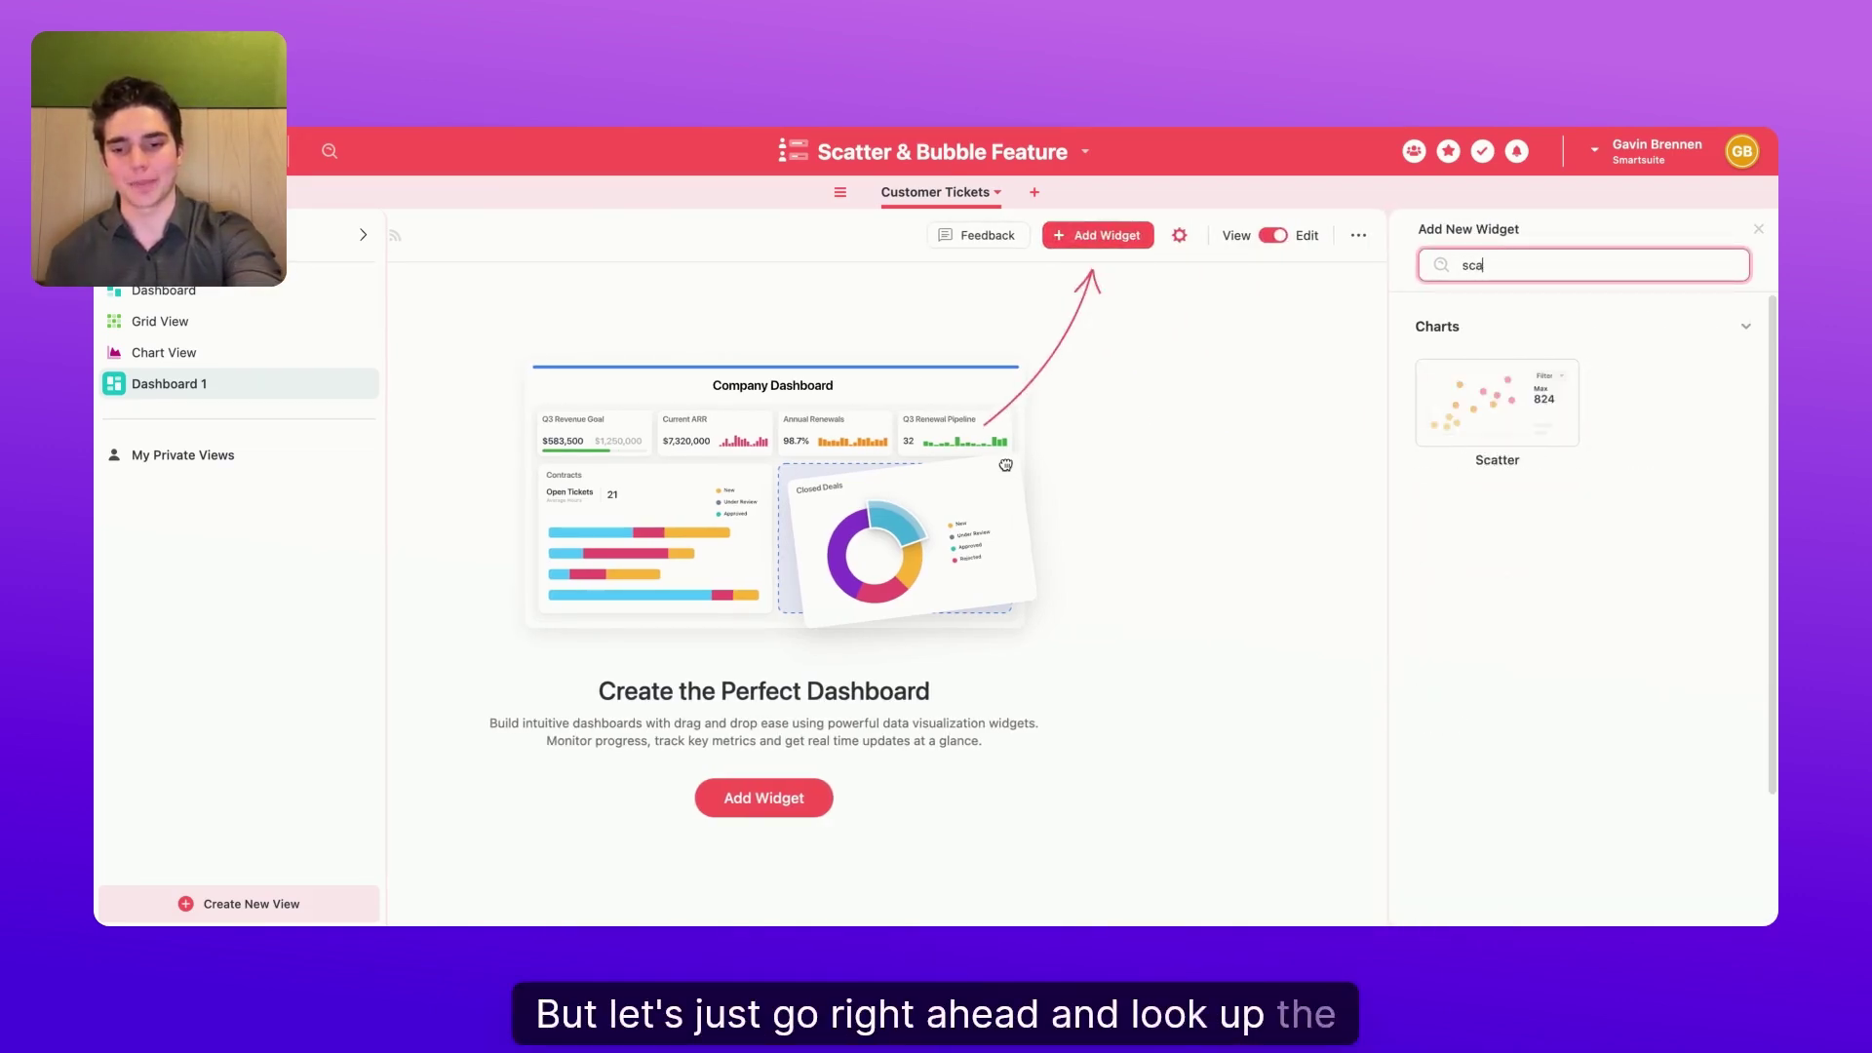
- Add a Scatter widget with Response Time on the X axis and CSAT on the Y axis
{"action": "left_click", "coordinate": [1521, 404]}
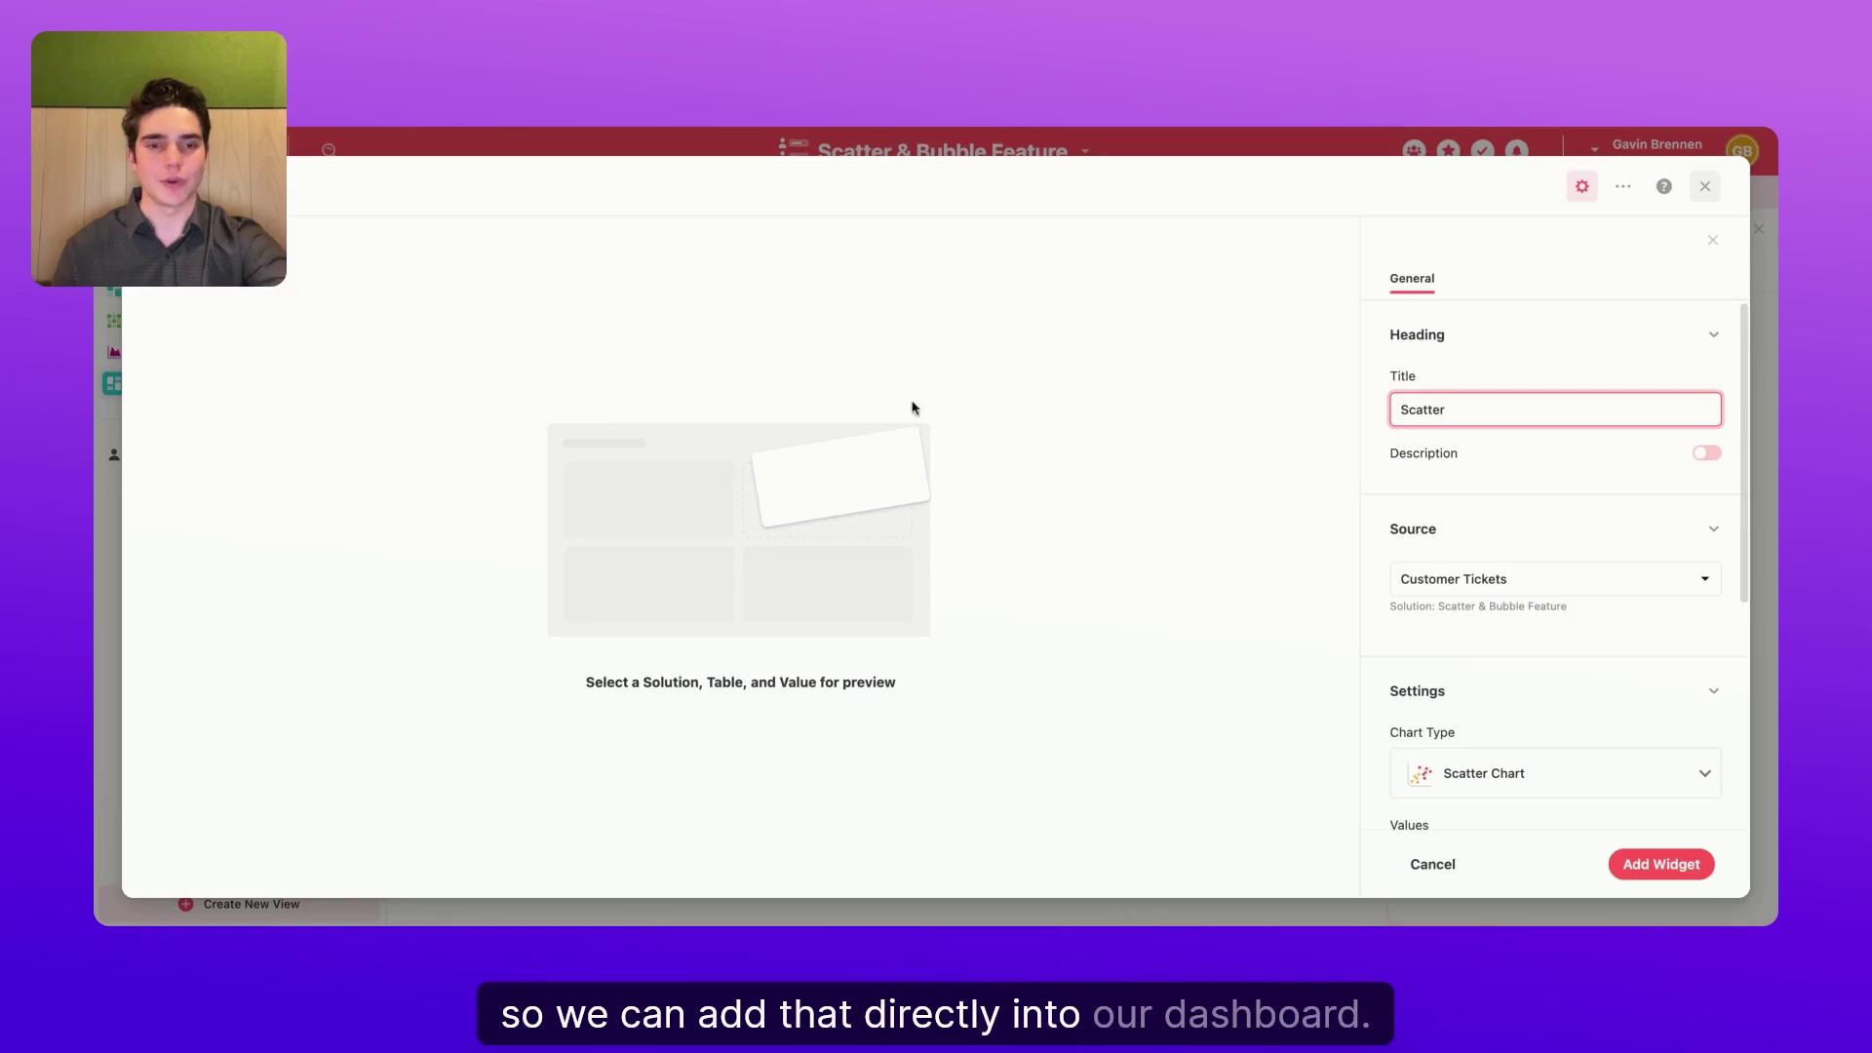
{"action": "scroll", "coordinate": [1449, 514], "scroll_direction": "down", "scroll_amount": 2}
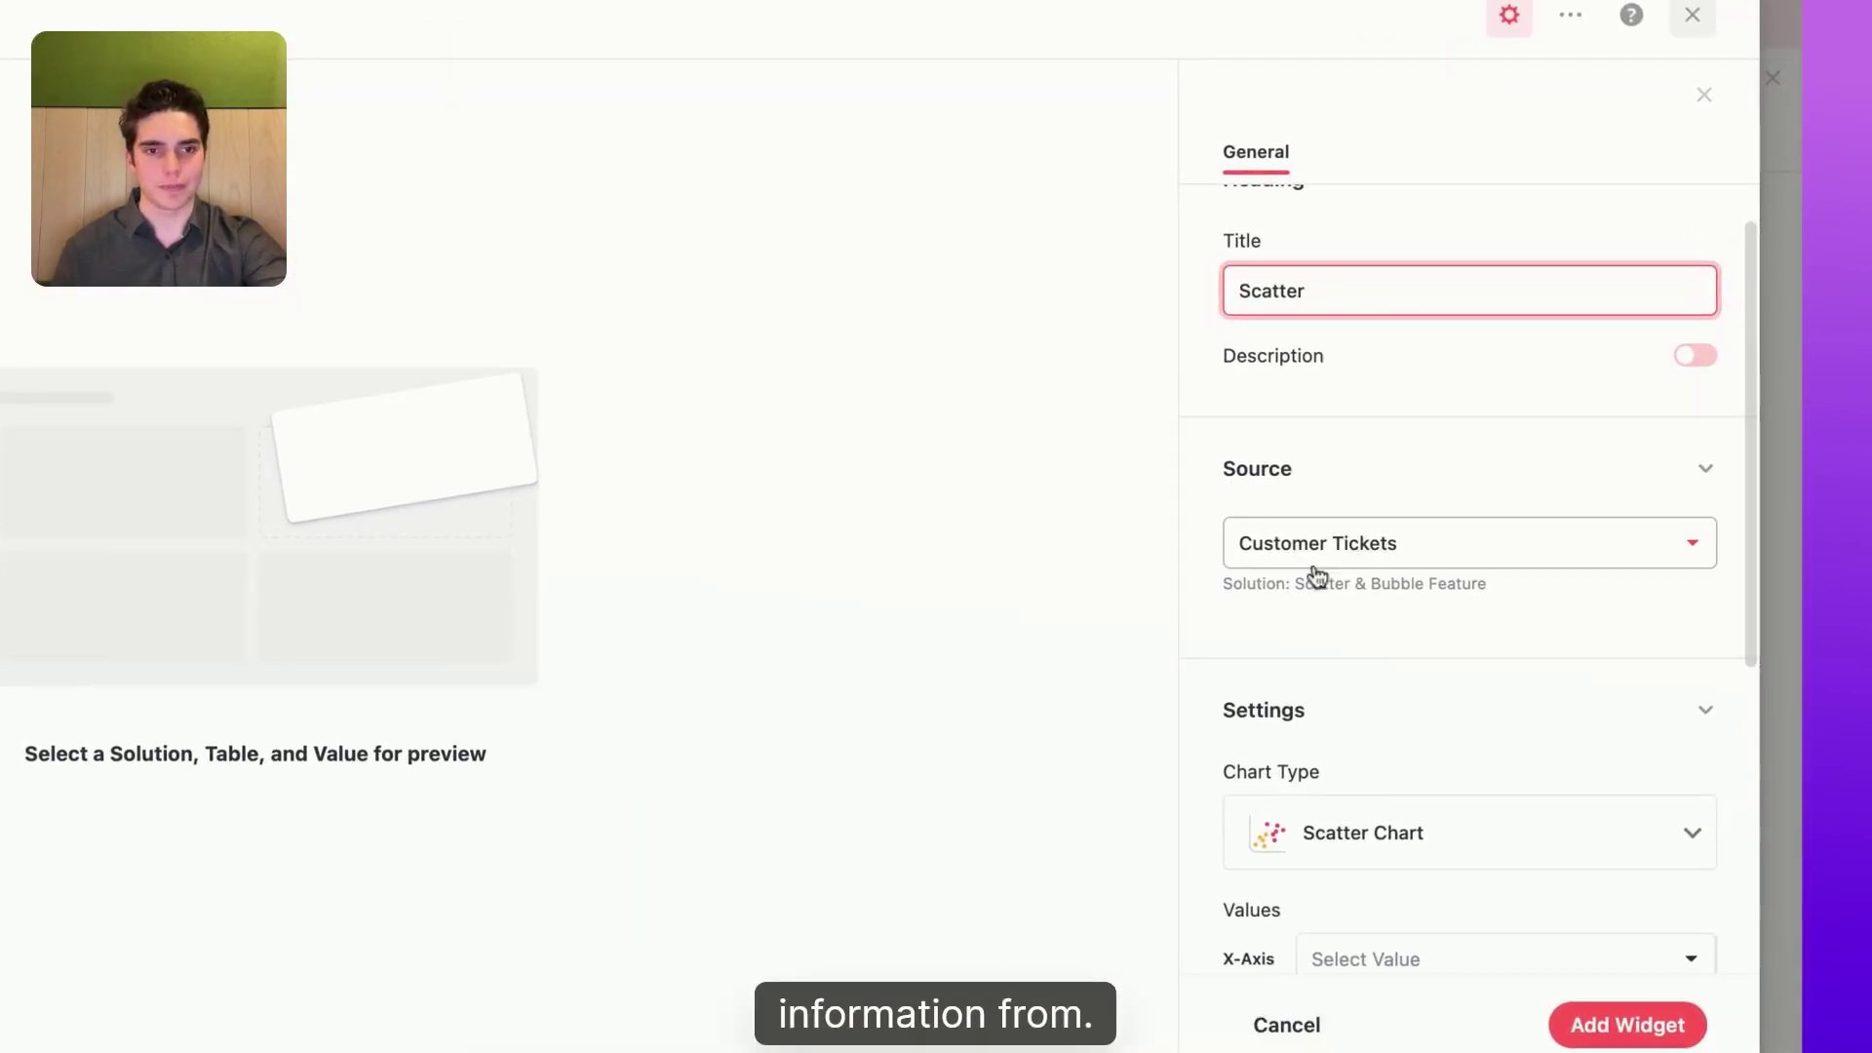
{"action": "scroll", "coordinate": [1308, 565], "scroll_direction": "down", "scroll_amount": 2}
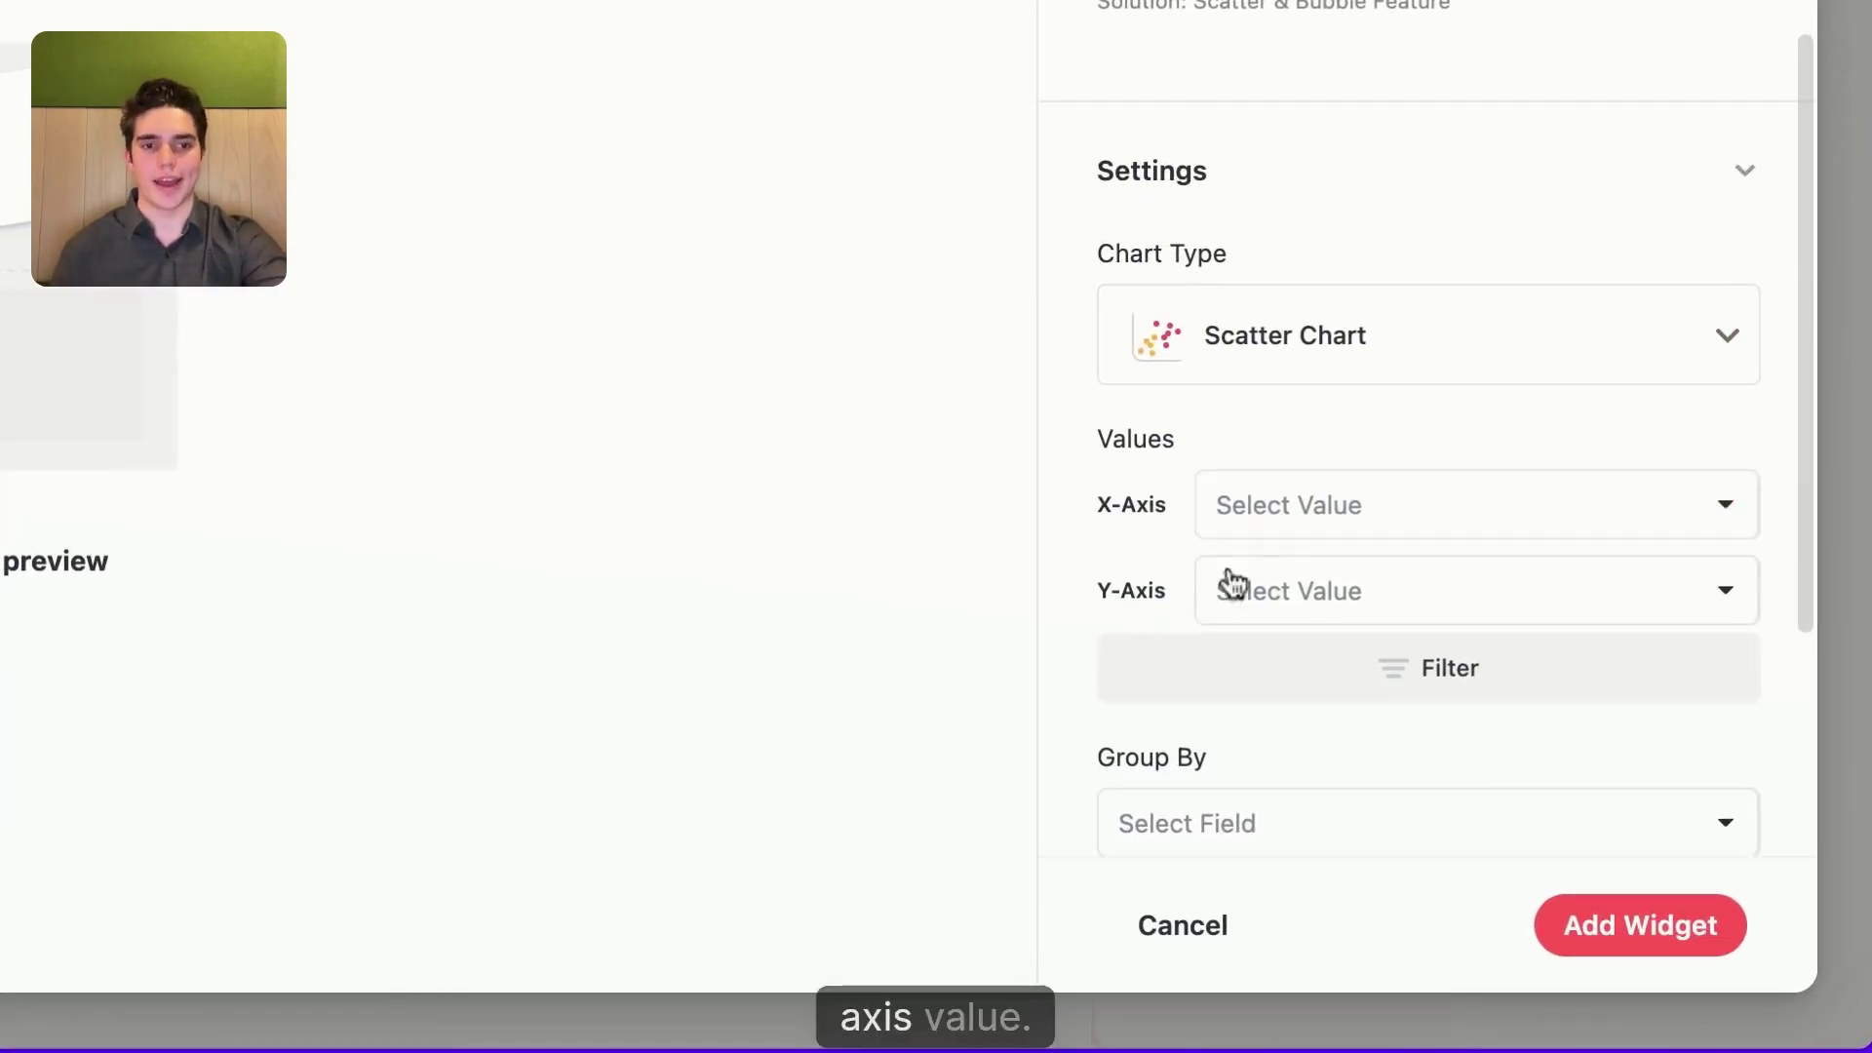
{"action": "left_click", "coordinate": [1286, 514]}
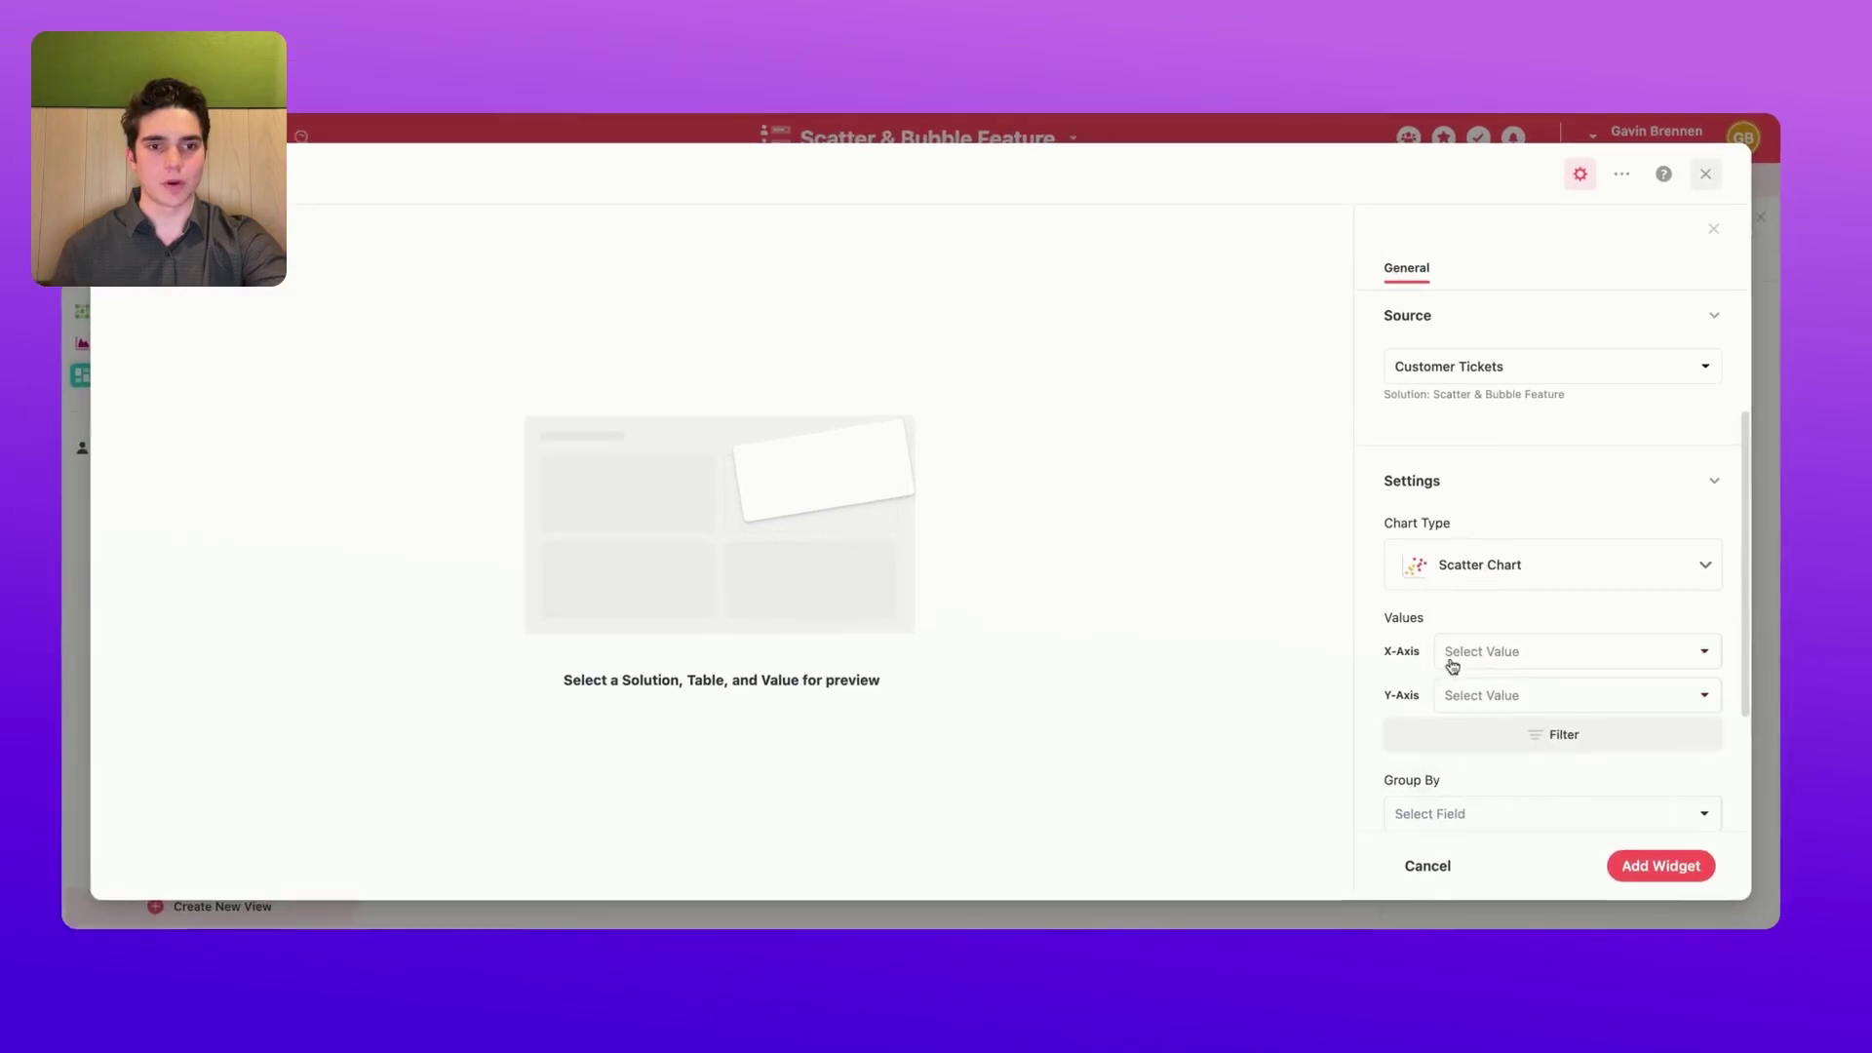
{"action": "left_click", "coordinate": [1443, 614]}
{"action": "left_click", "coordinate": [1493, 760]}
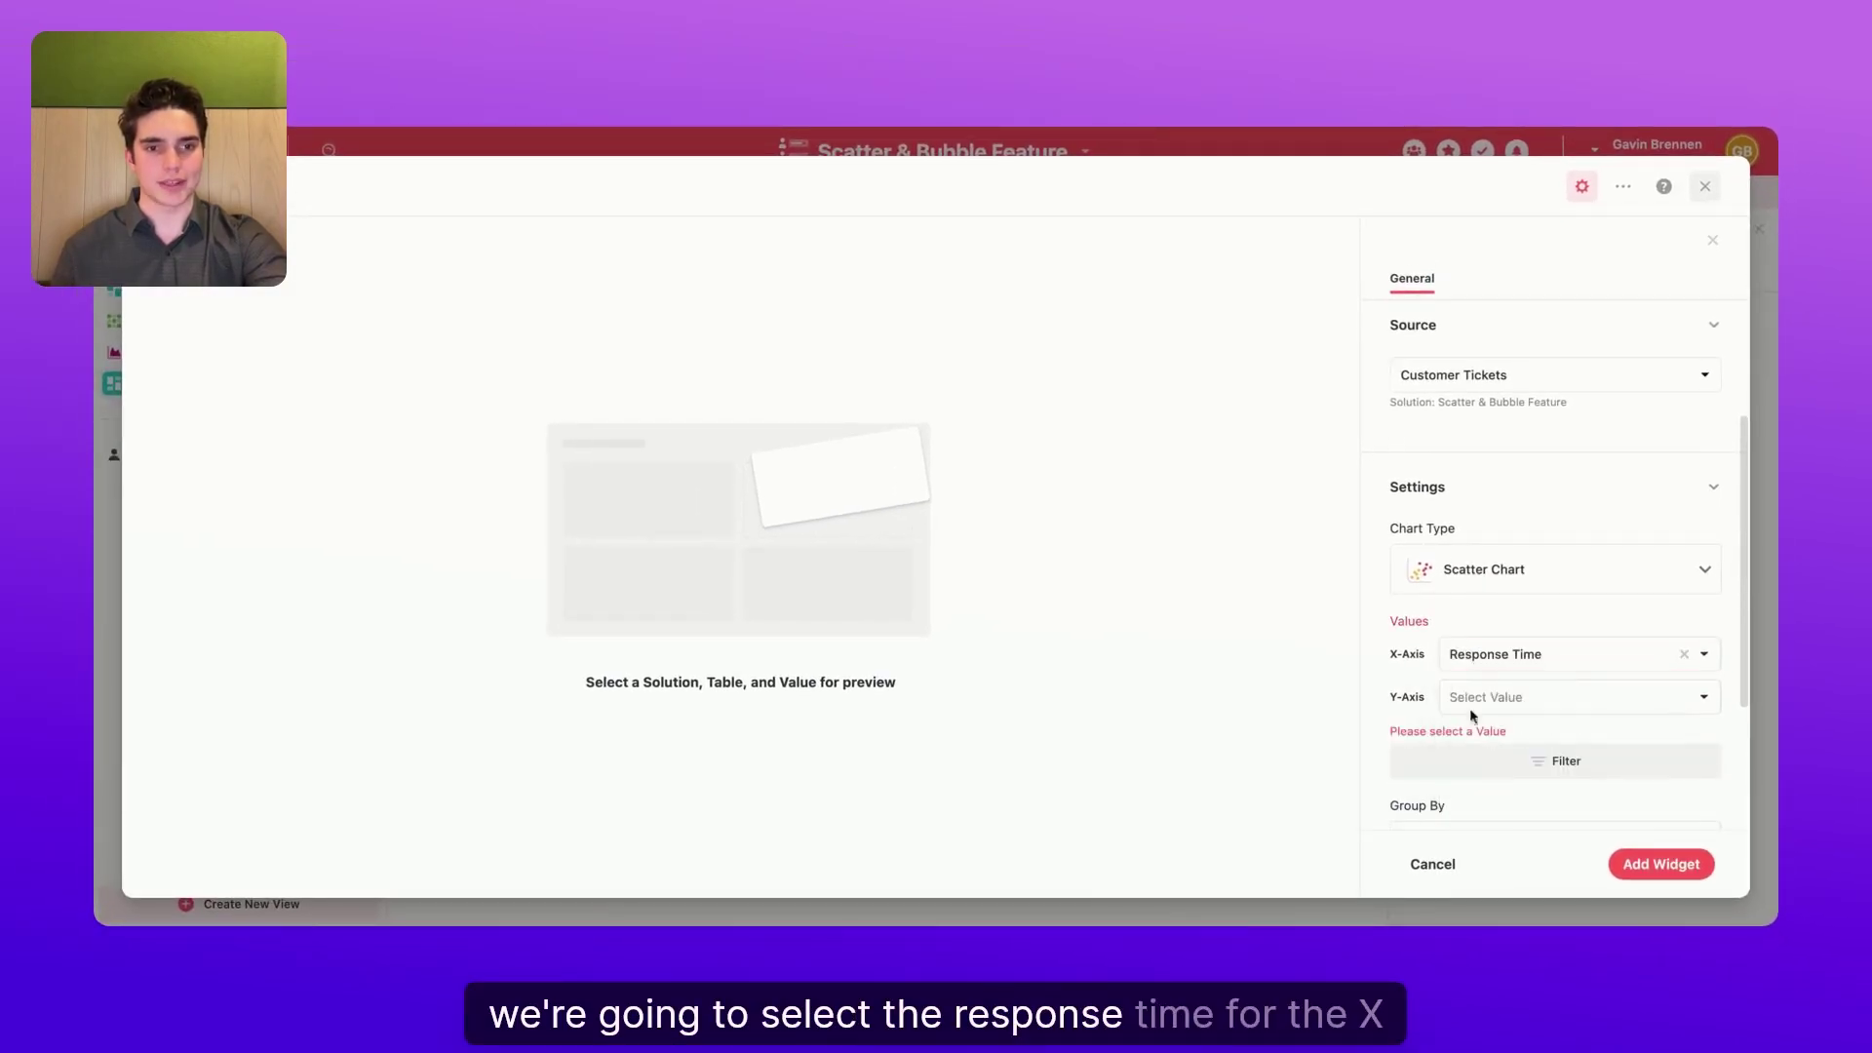
{"action": "left_click", "coordinate": [1475, 700]}
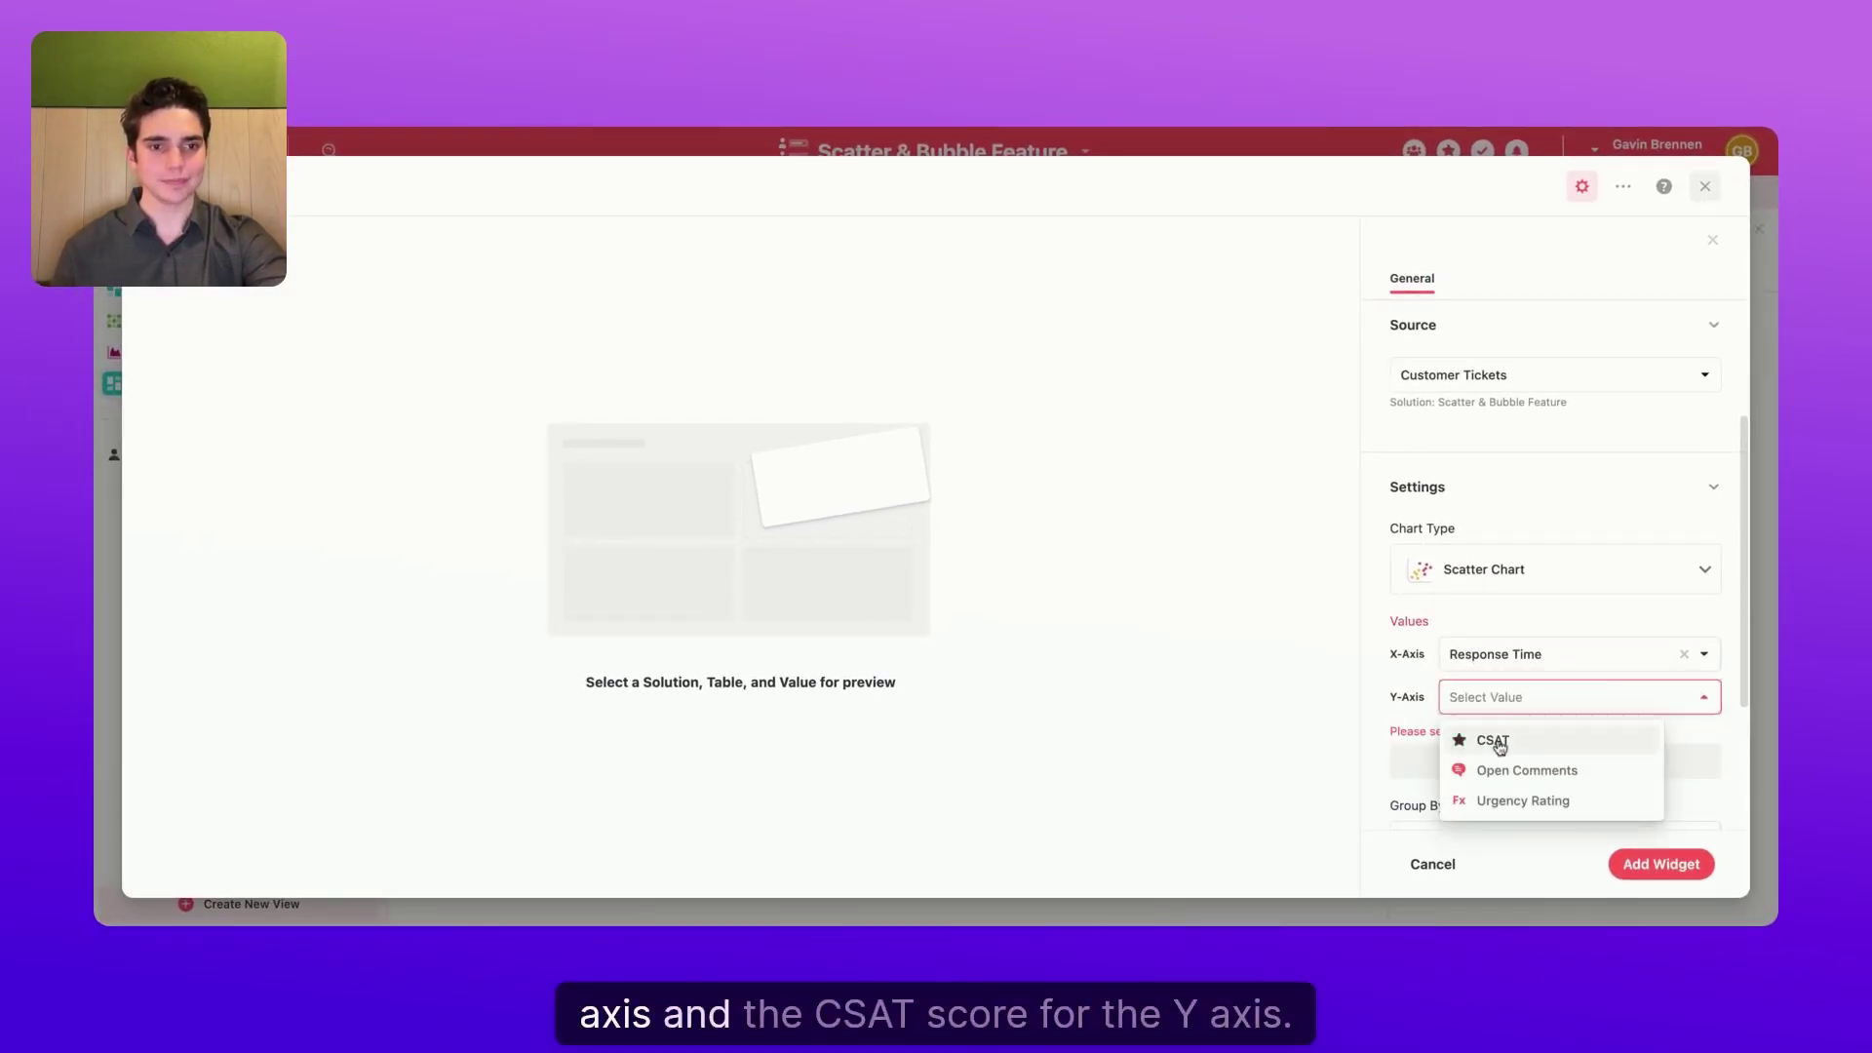
{"action": "left_click", "coordinate": [1494, 741]}
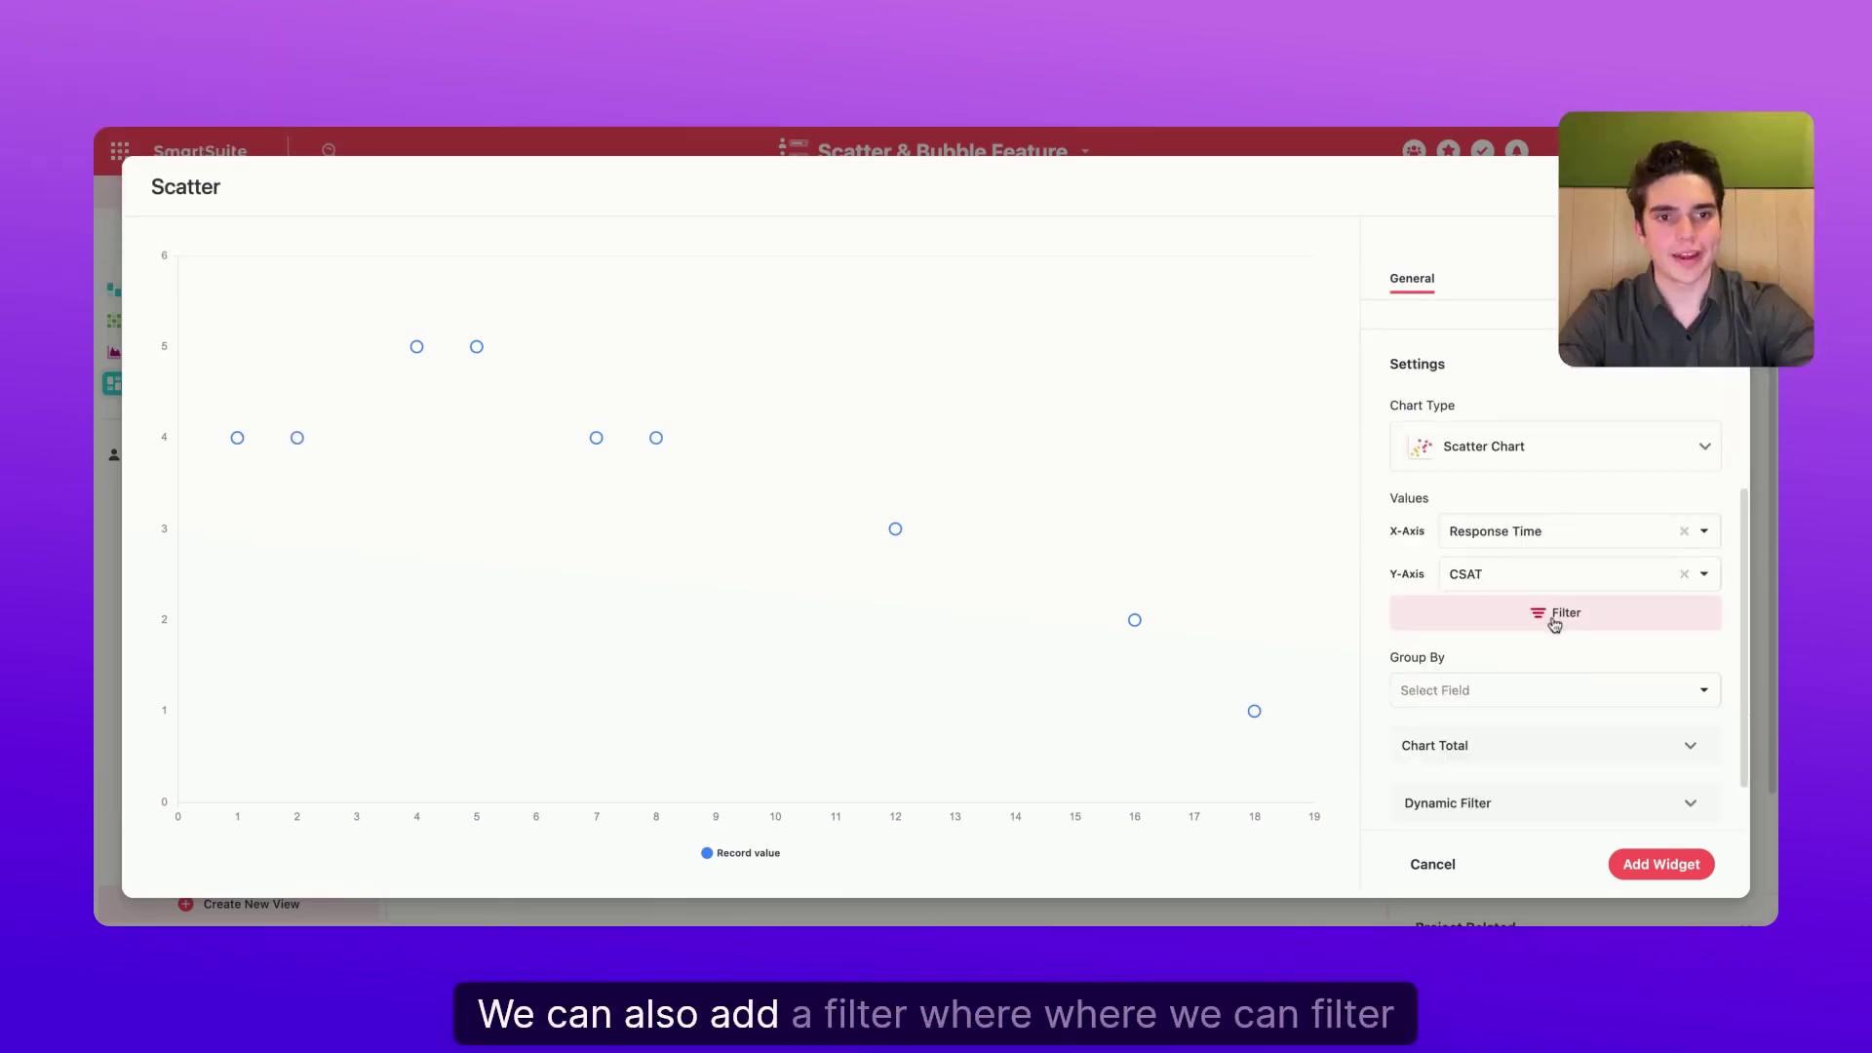
- Filter the scatter widget to Category is General Inquiry
{"action": "left_click", "coordinate": [1550, 616]}
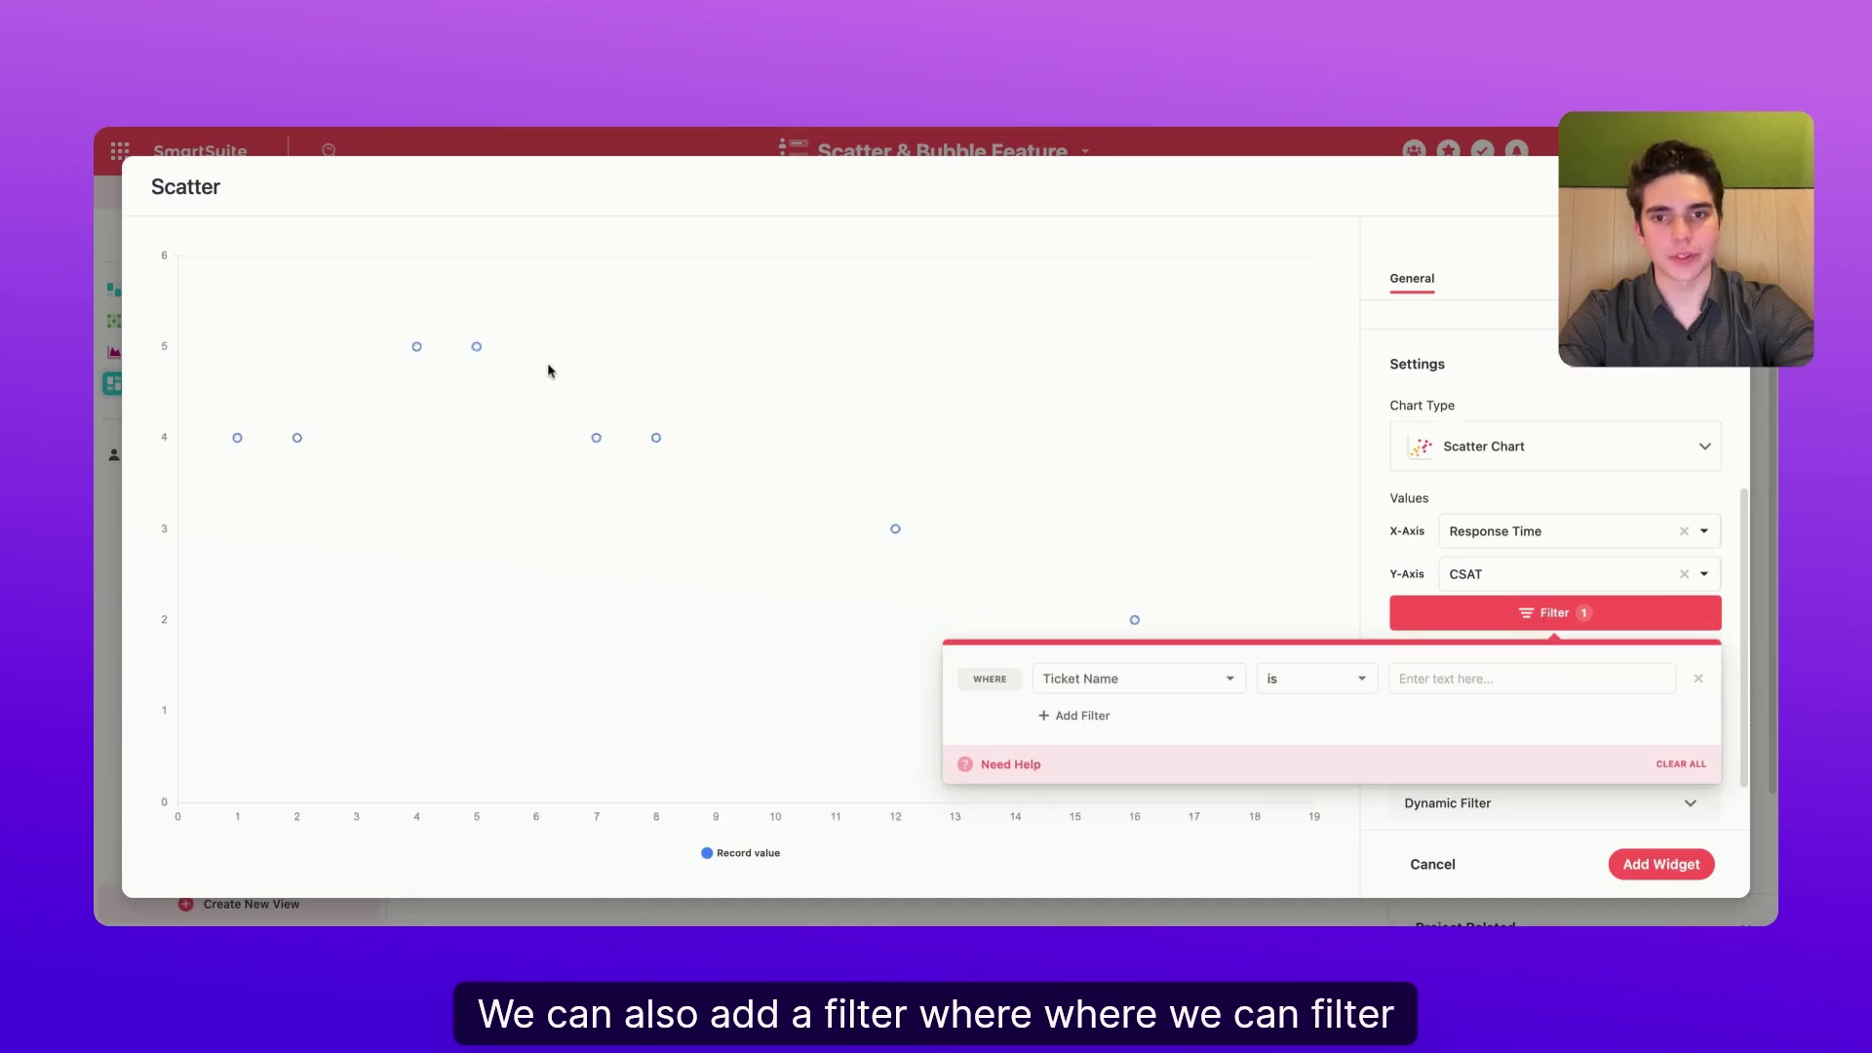
{"action": "left_click", "coordinate": [1135, 677]}
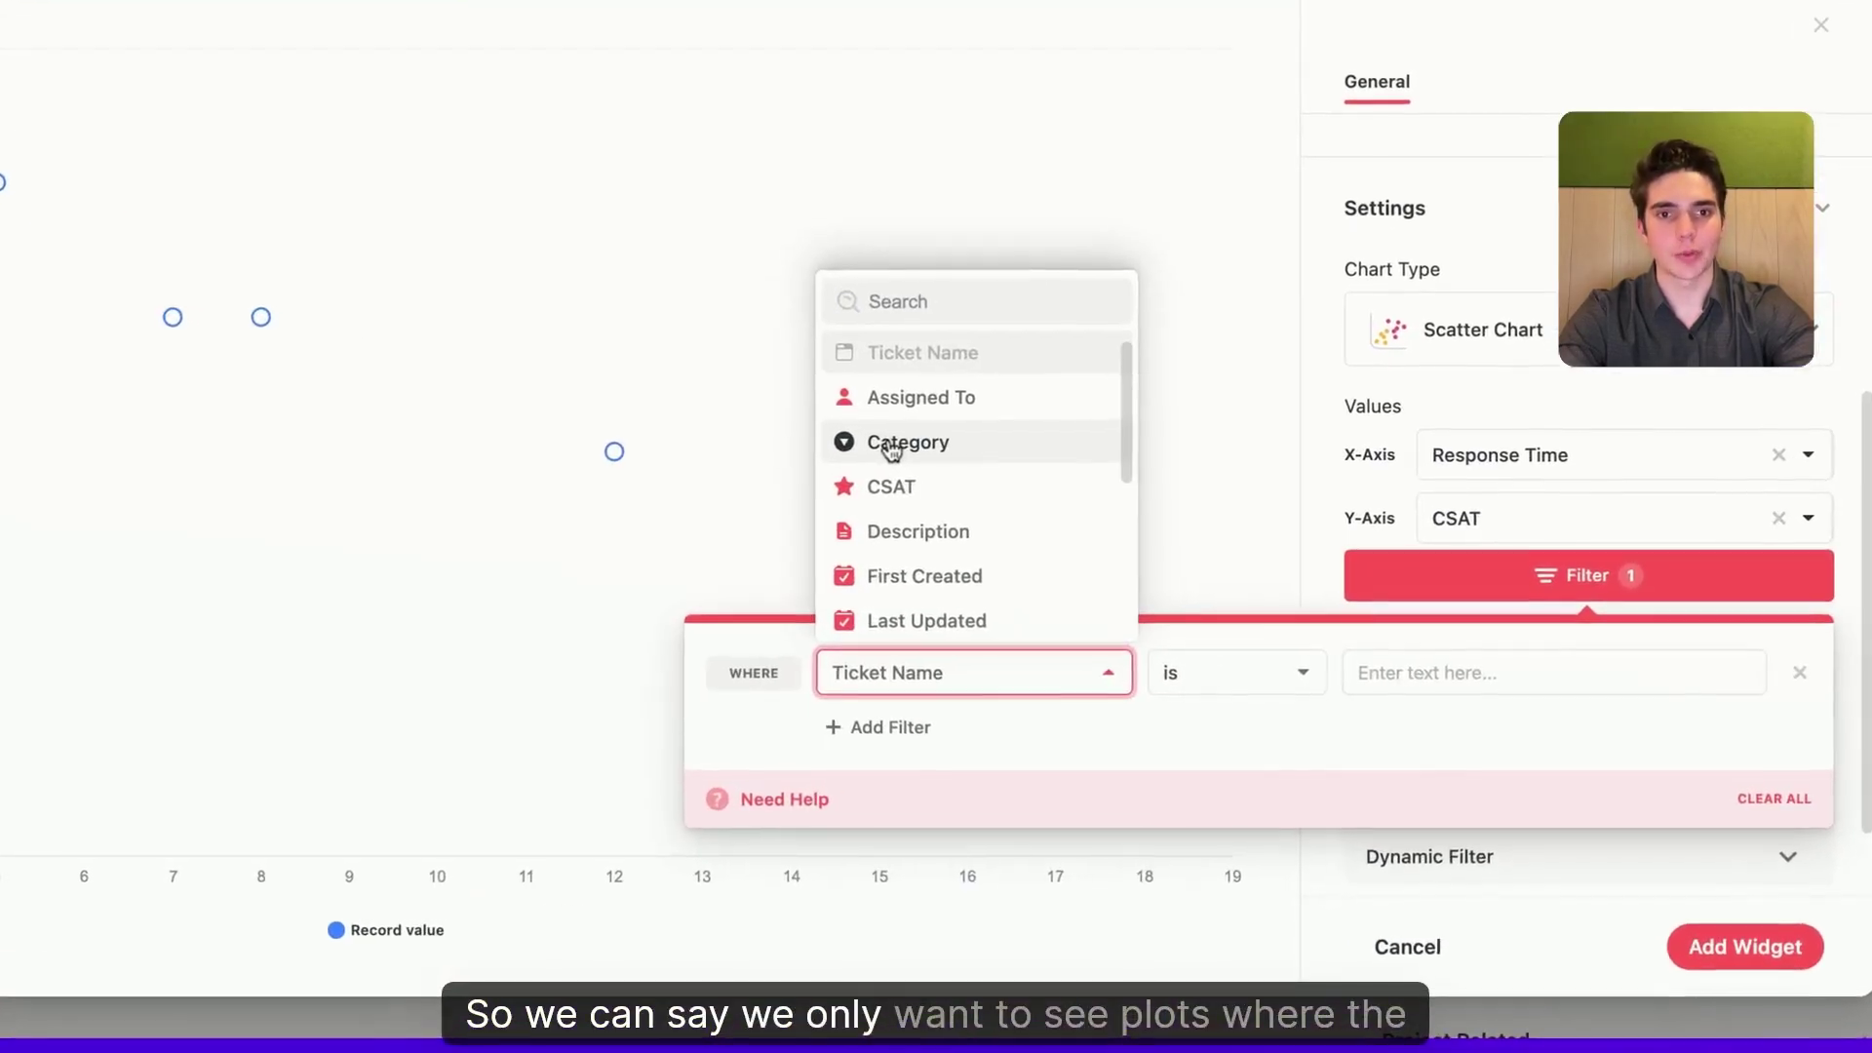
{"action": "left_click", "coordinate": [907, 454]}
{"action": "left_click", "coordinate": [1486, 682]}
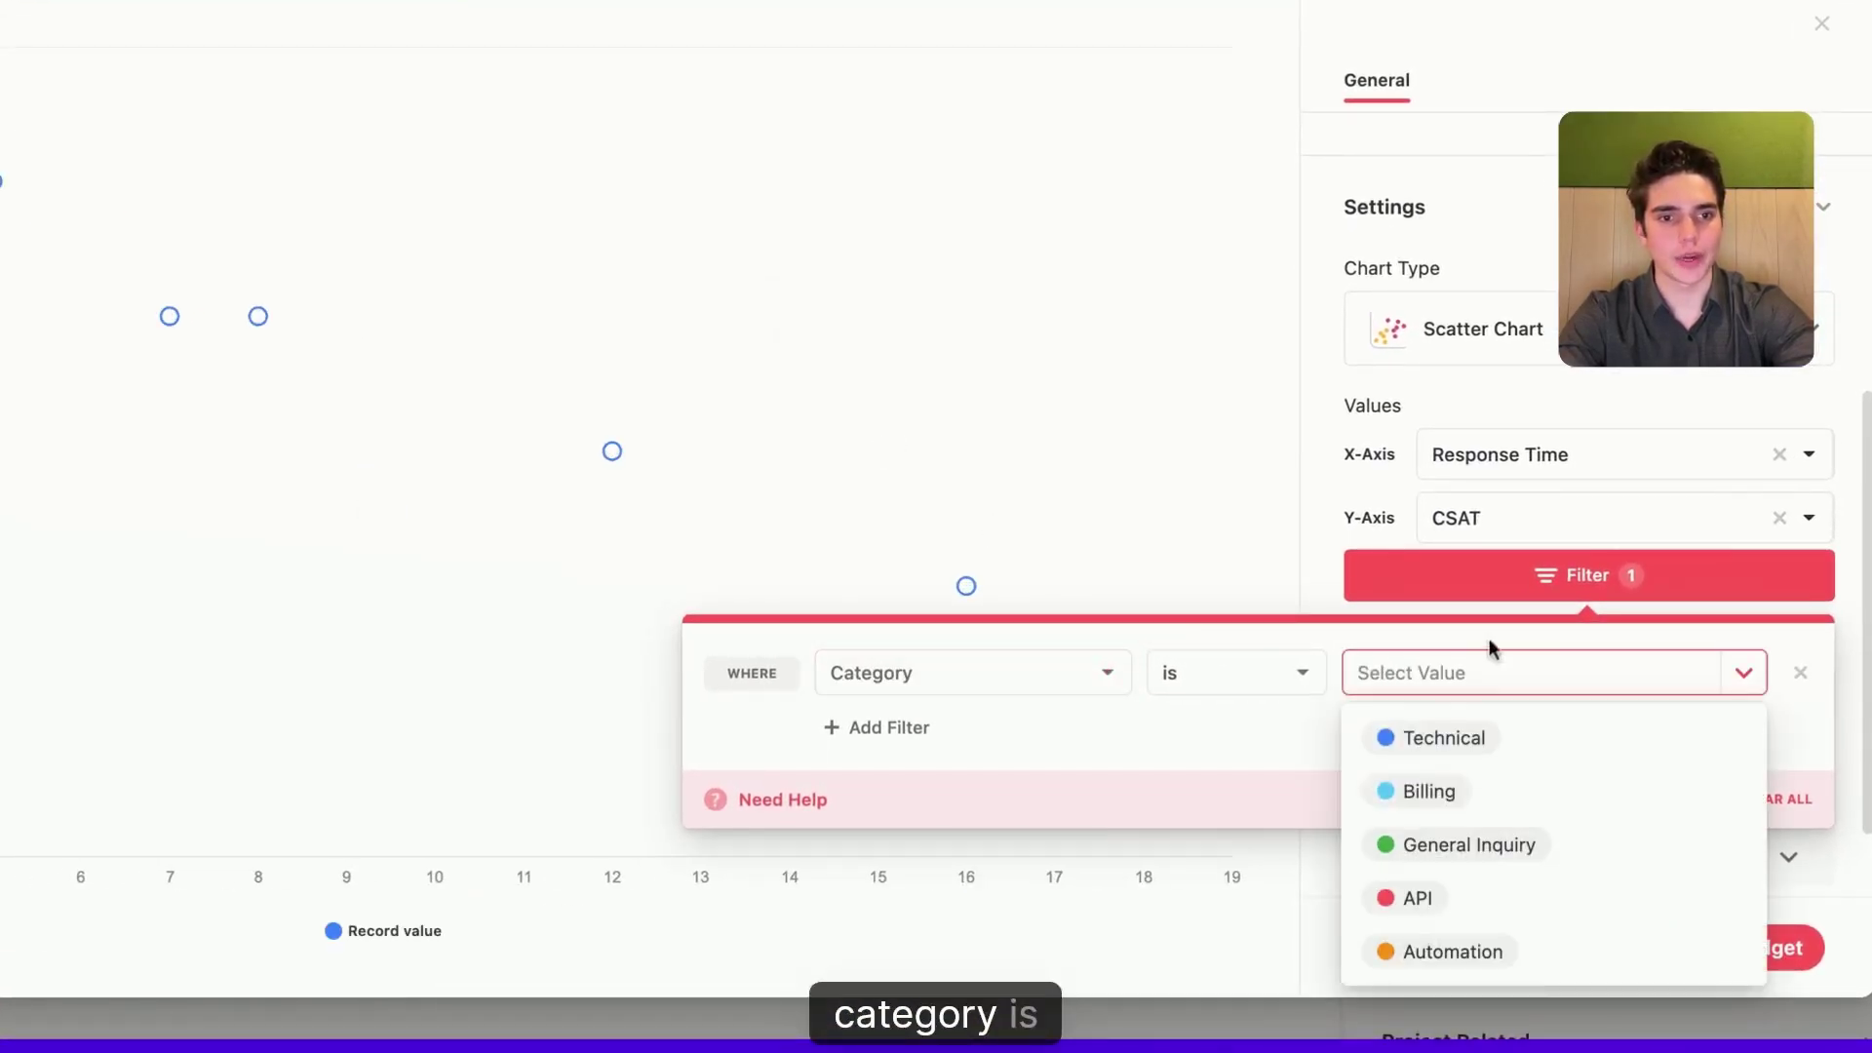
{"action": "left_click", "coordinate": [1442, 846]}
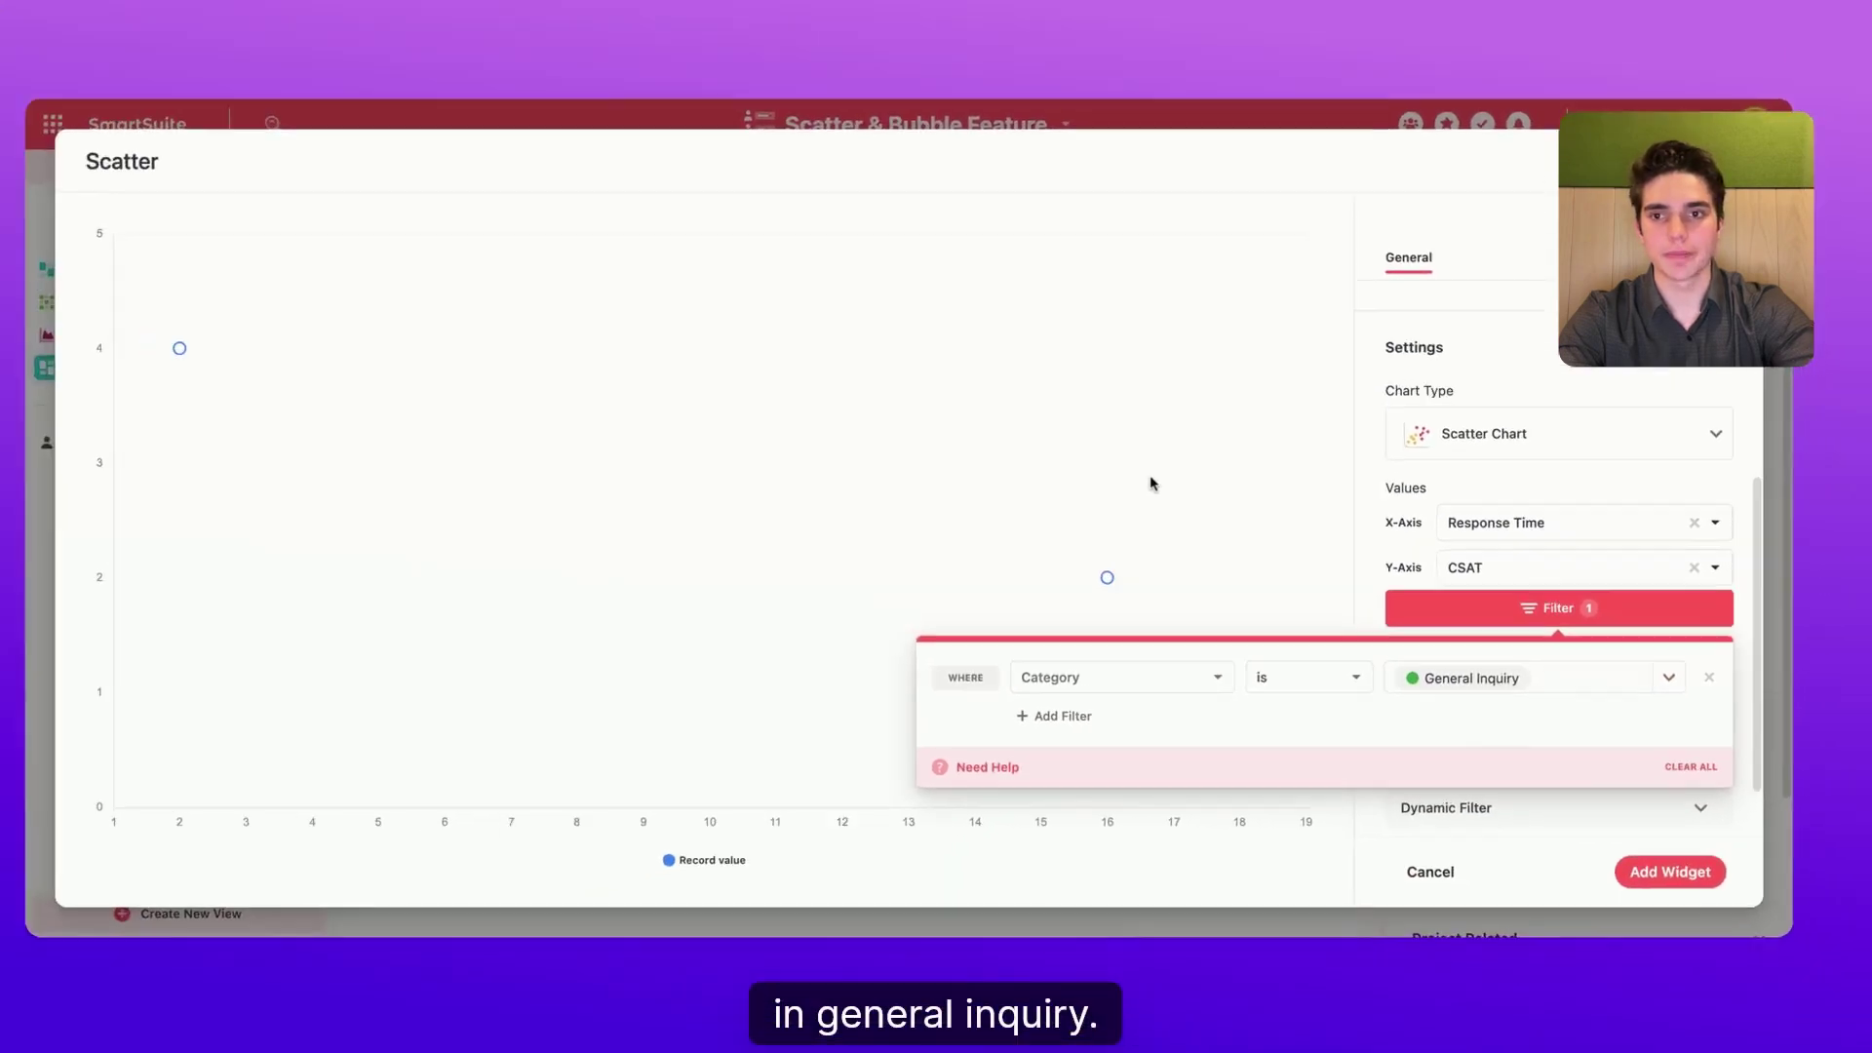
{"action": "left_click", "coordinate": [1152, 485]}
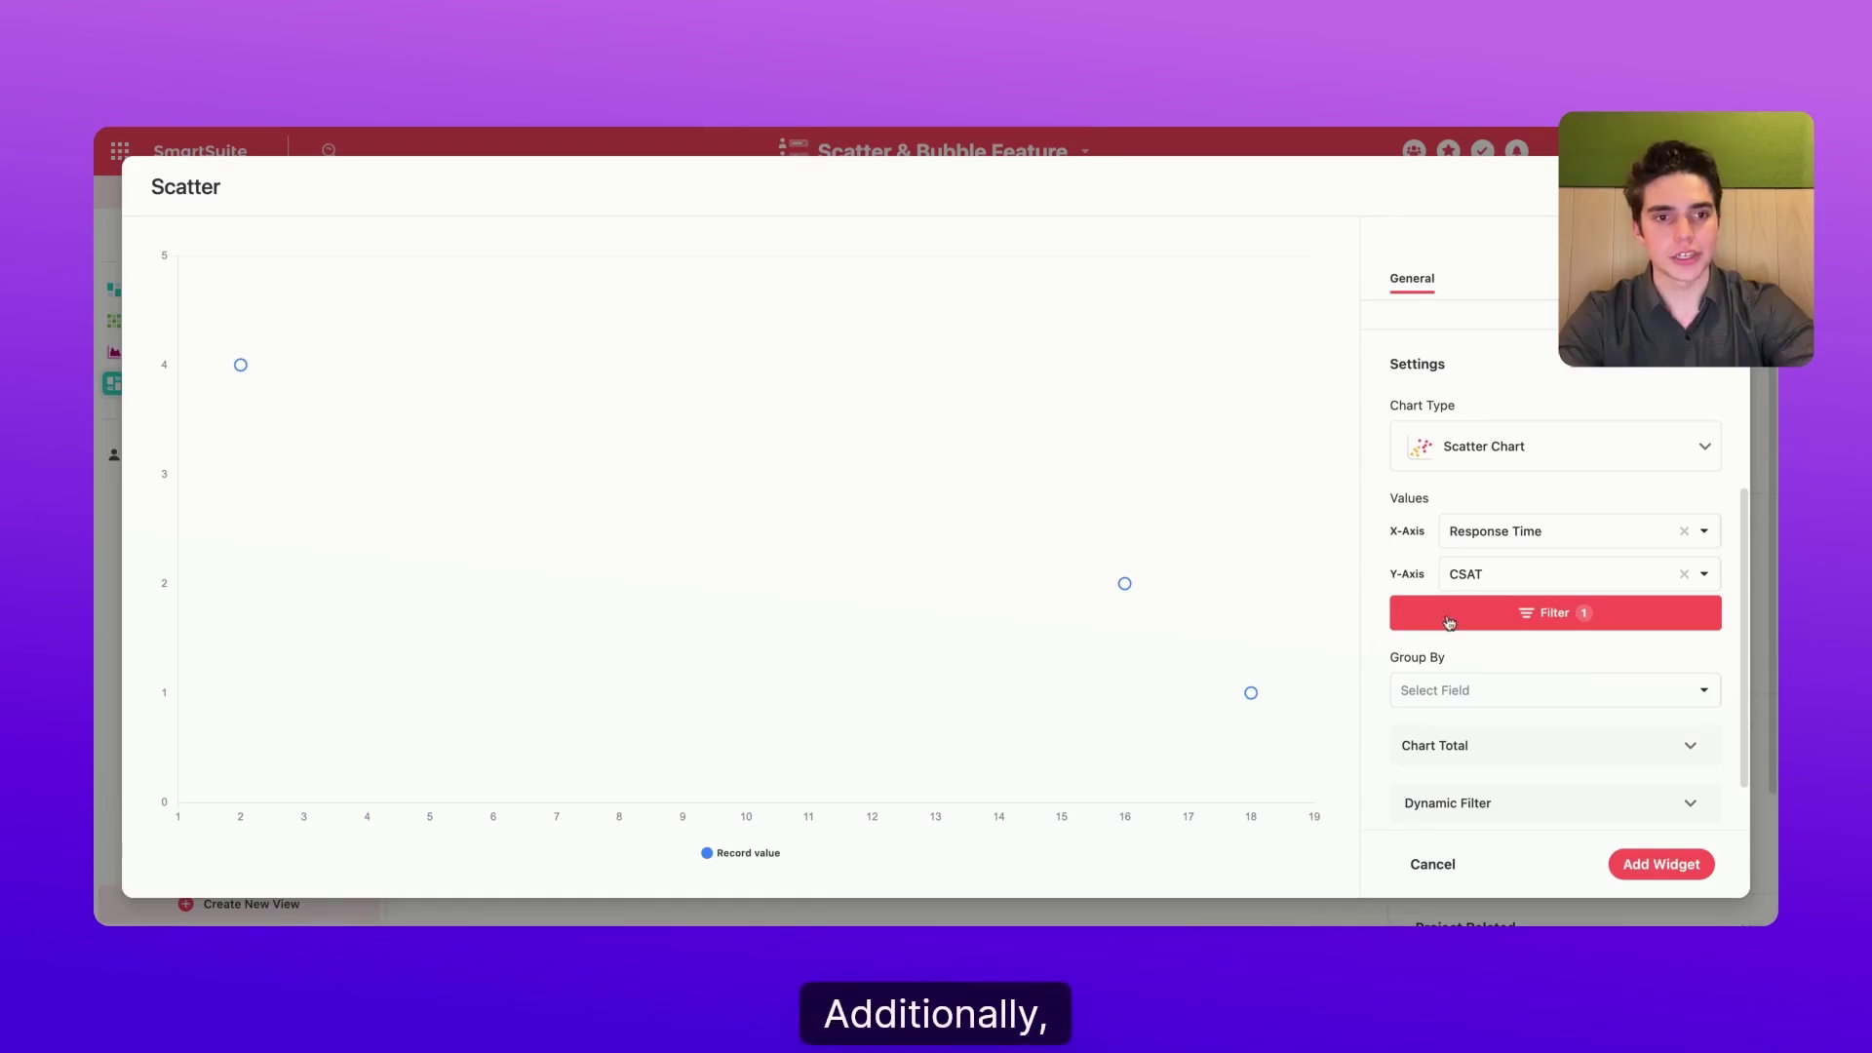
- Remove the General Inquiry filter and group the scatter points by Category
{"action": "left_click", "coordinate": [1608, 614]}
{"action": "left_click", "coordinate": [1700, 676]}
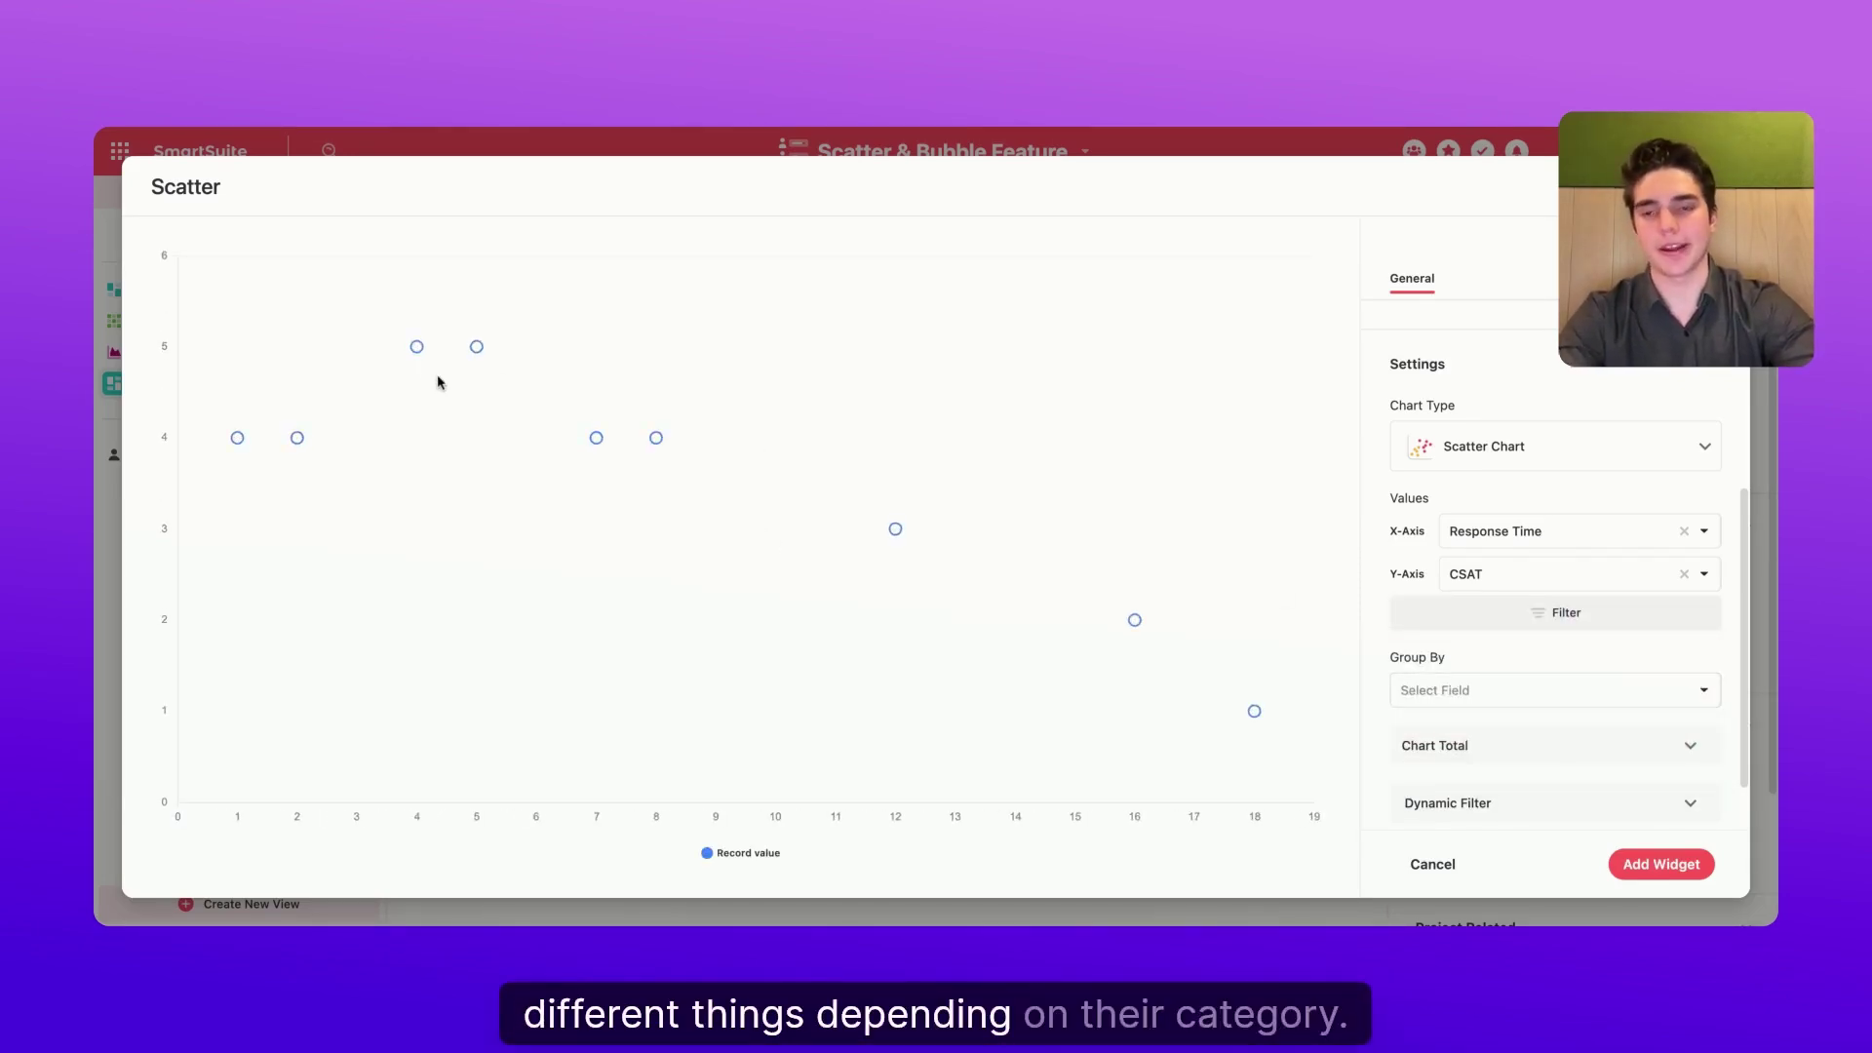
{"action": "scroll", "coordinate": [1443, 639], "scroll_direction": "down", "scroll_amount": 1}
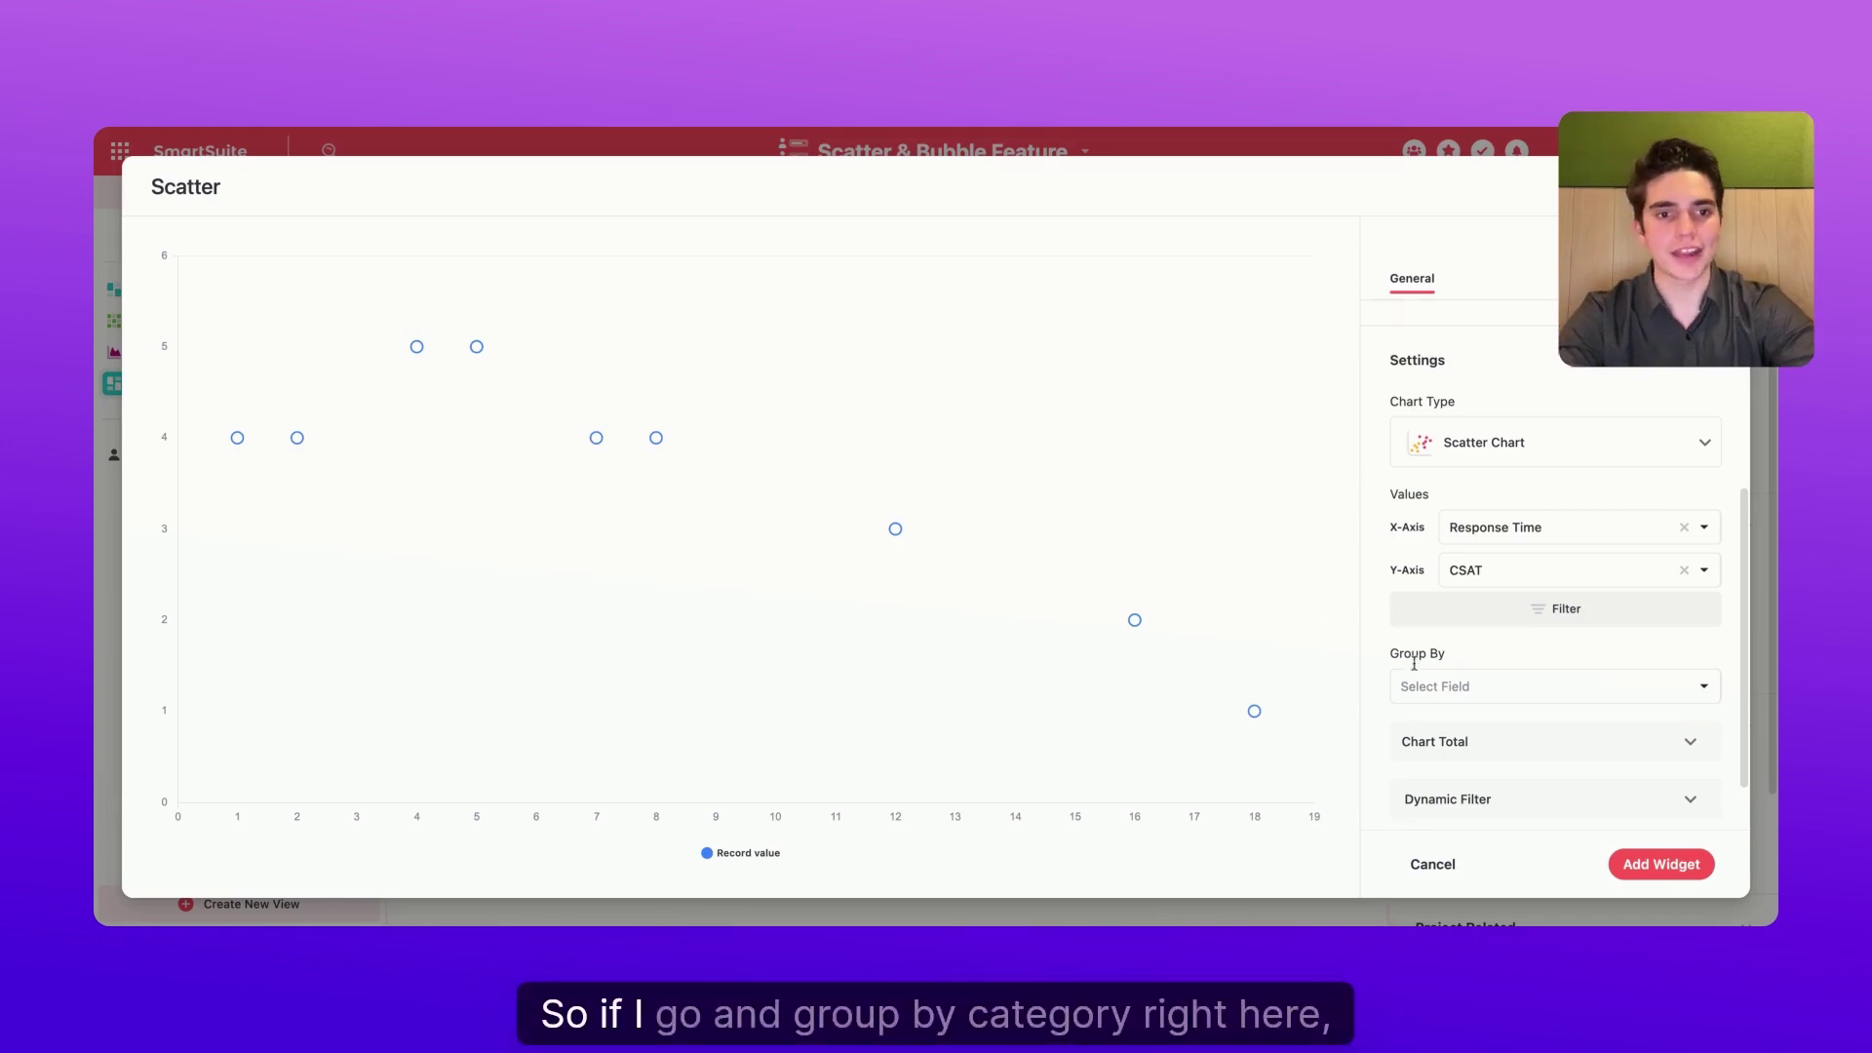
{"action": "left_click", "coordinate": [1452, 643]}
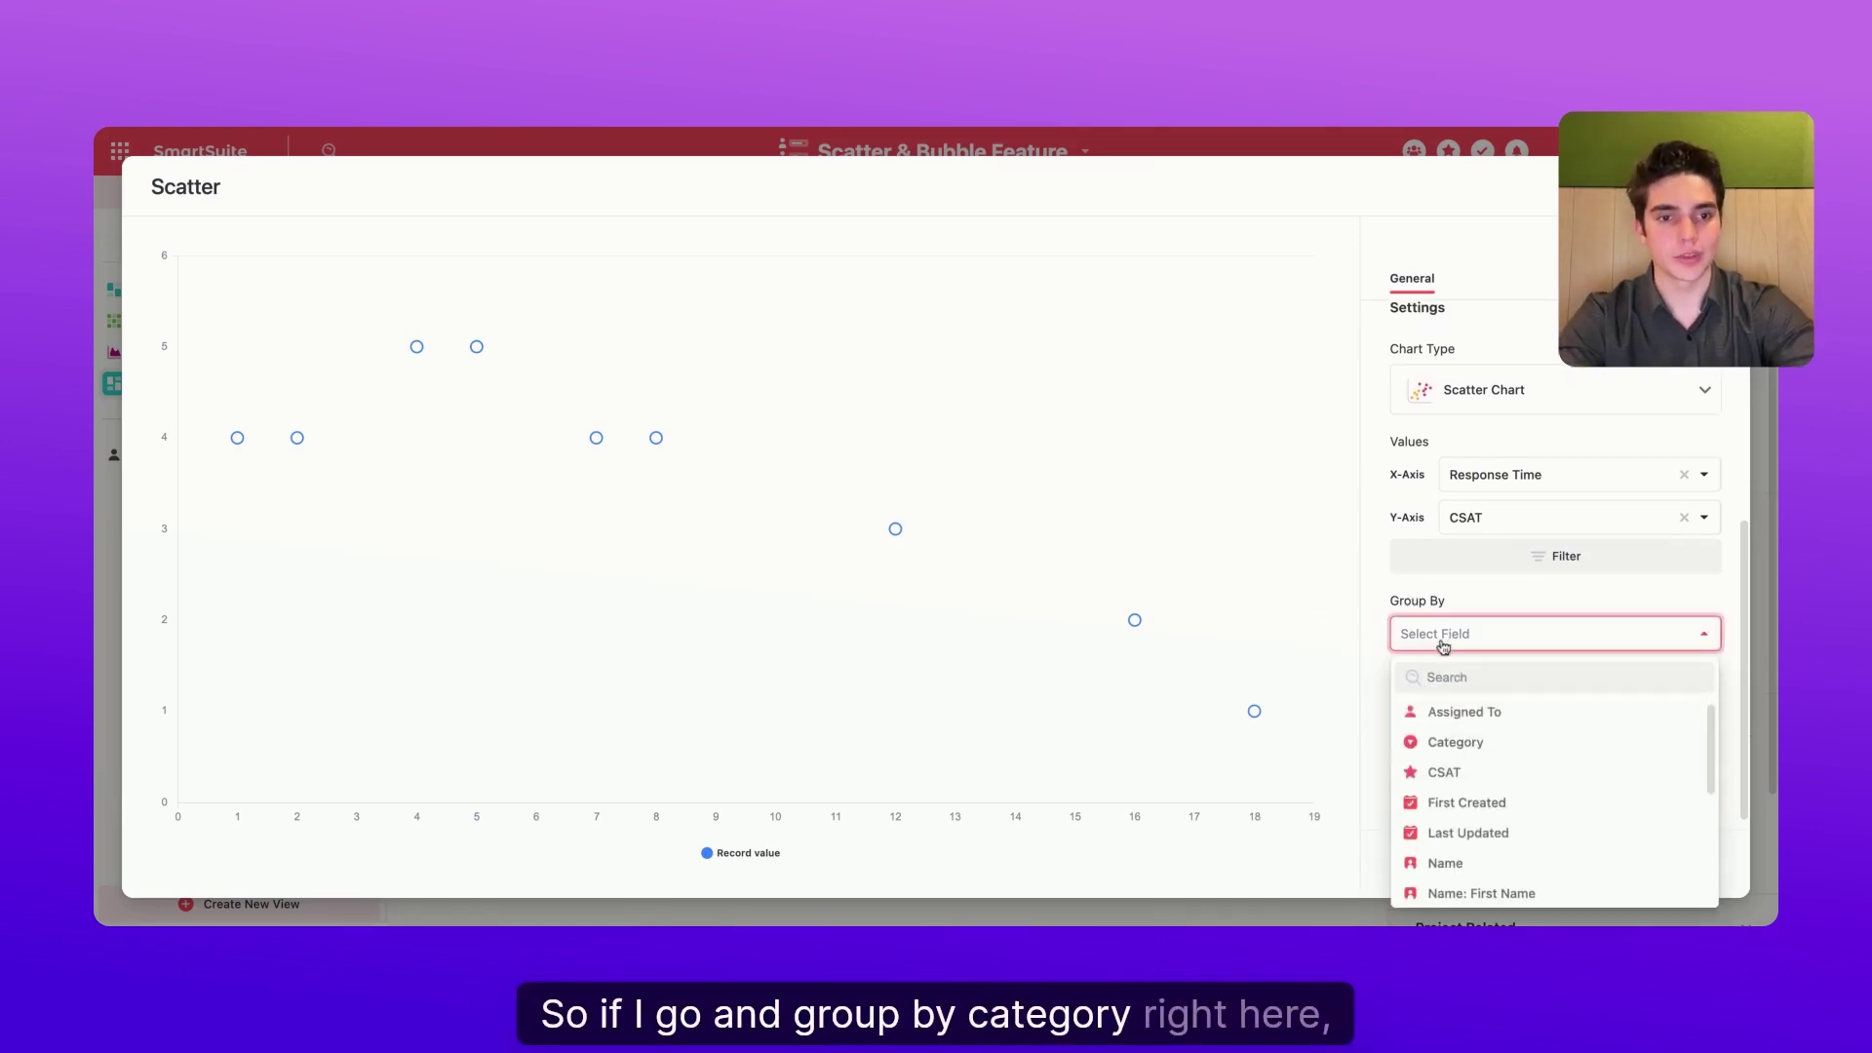
{"action": "left_click", "coordinate": [1446, 741]}
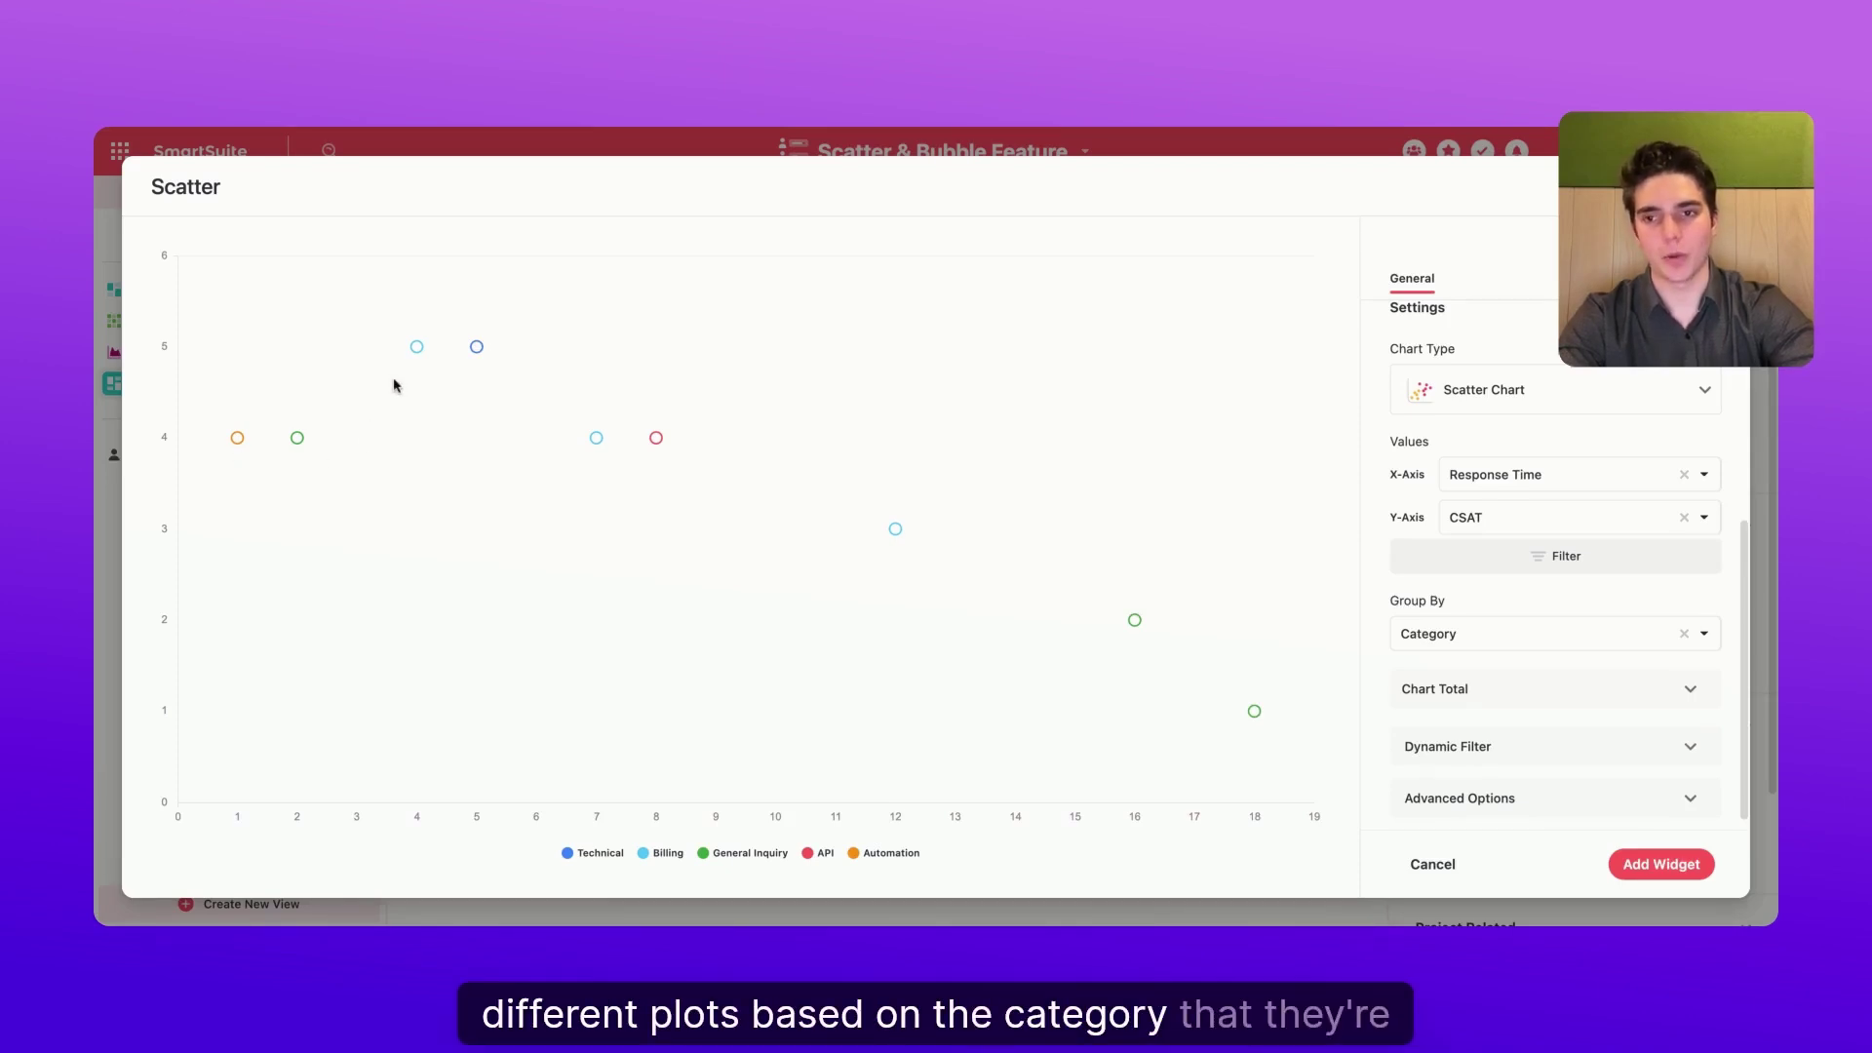
{"action": "mouse_move", "coordinate": [239, 443]}
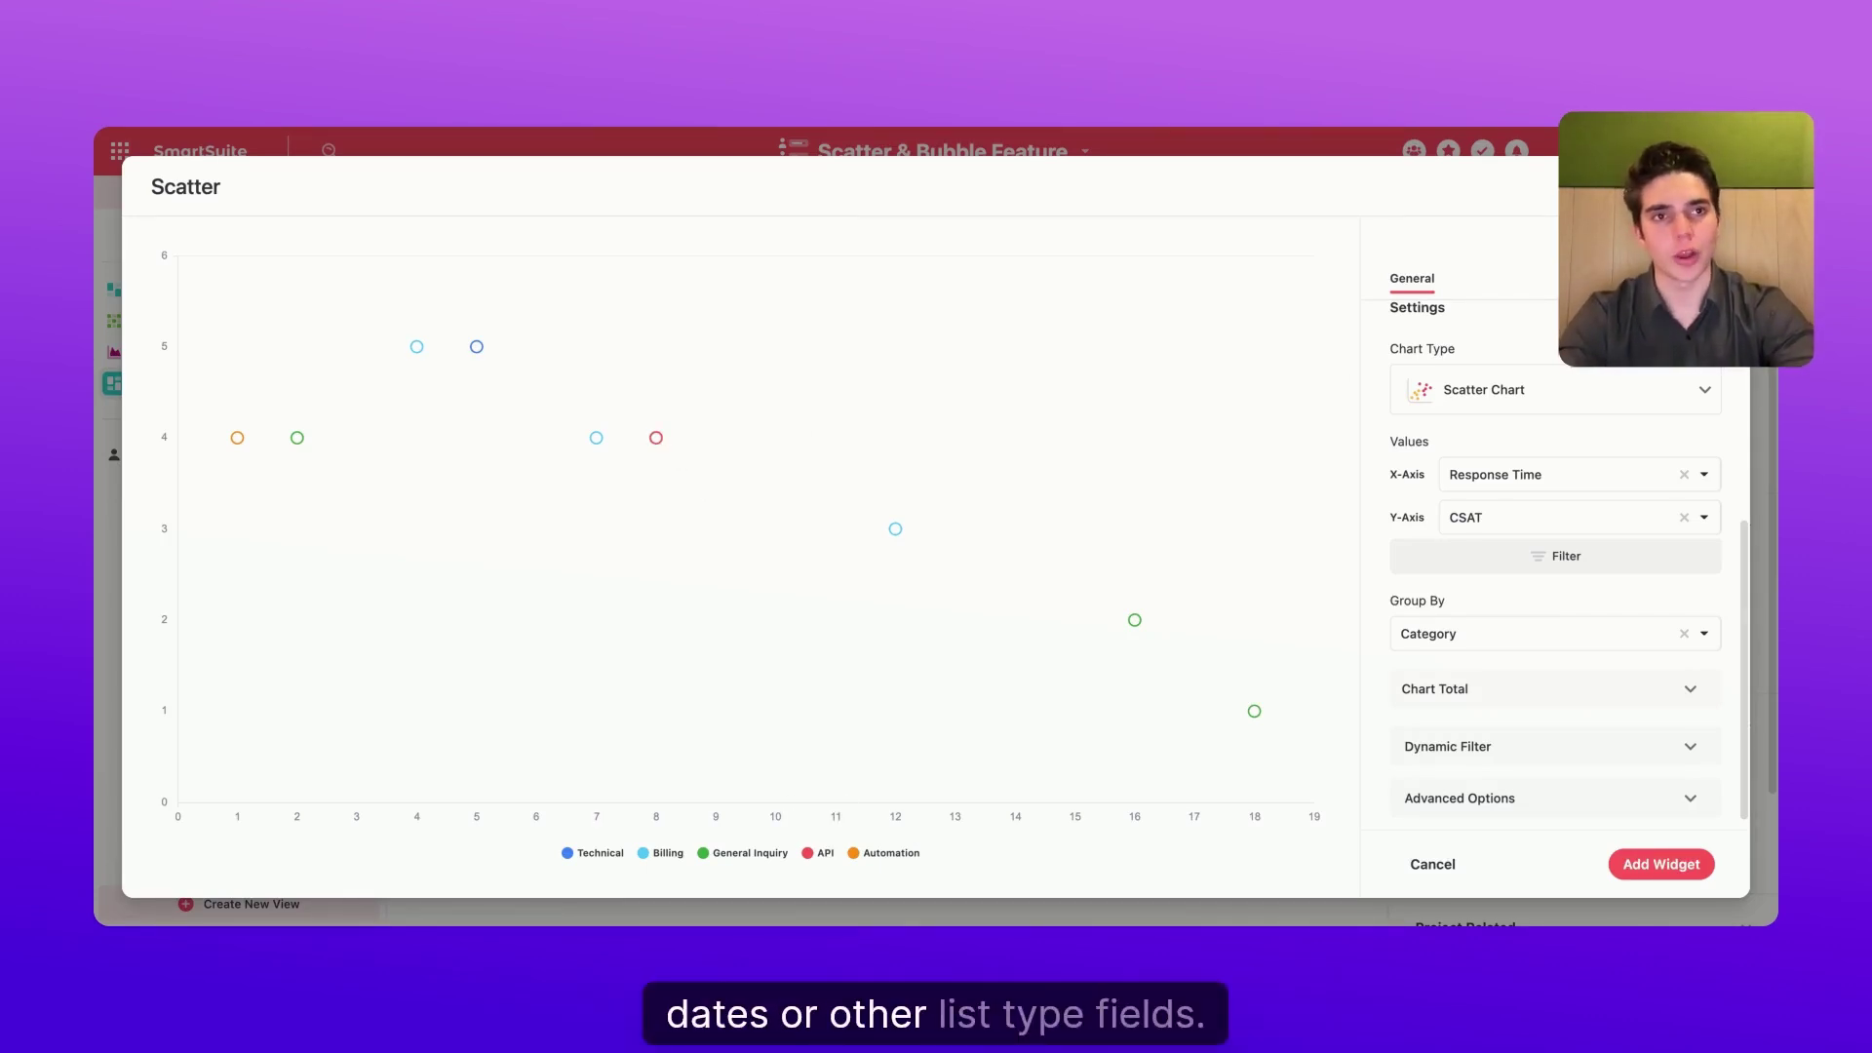
{"action": "scroll", "coordinate": [1476, 687], "scroll_direction": "down", "scroll_amount": 1}
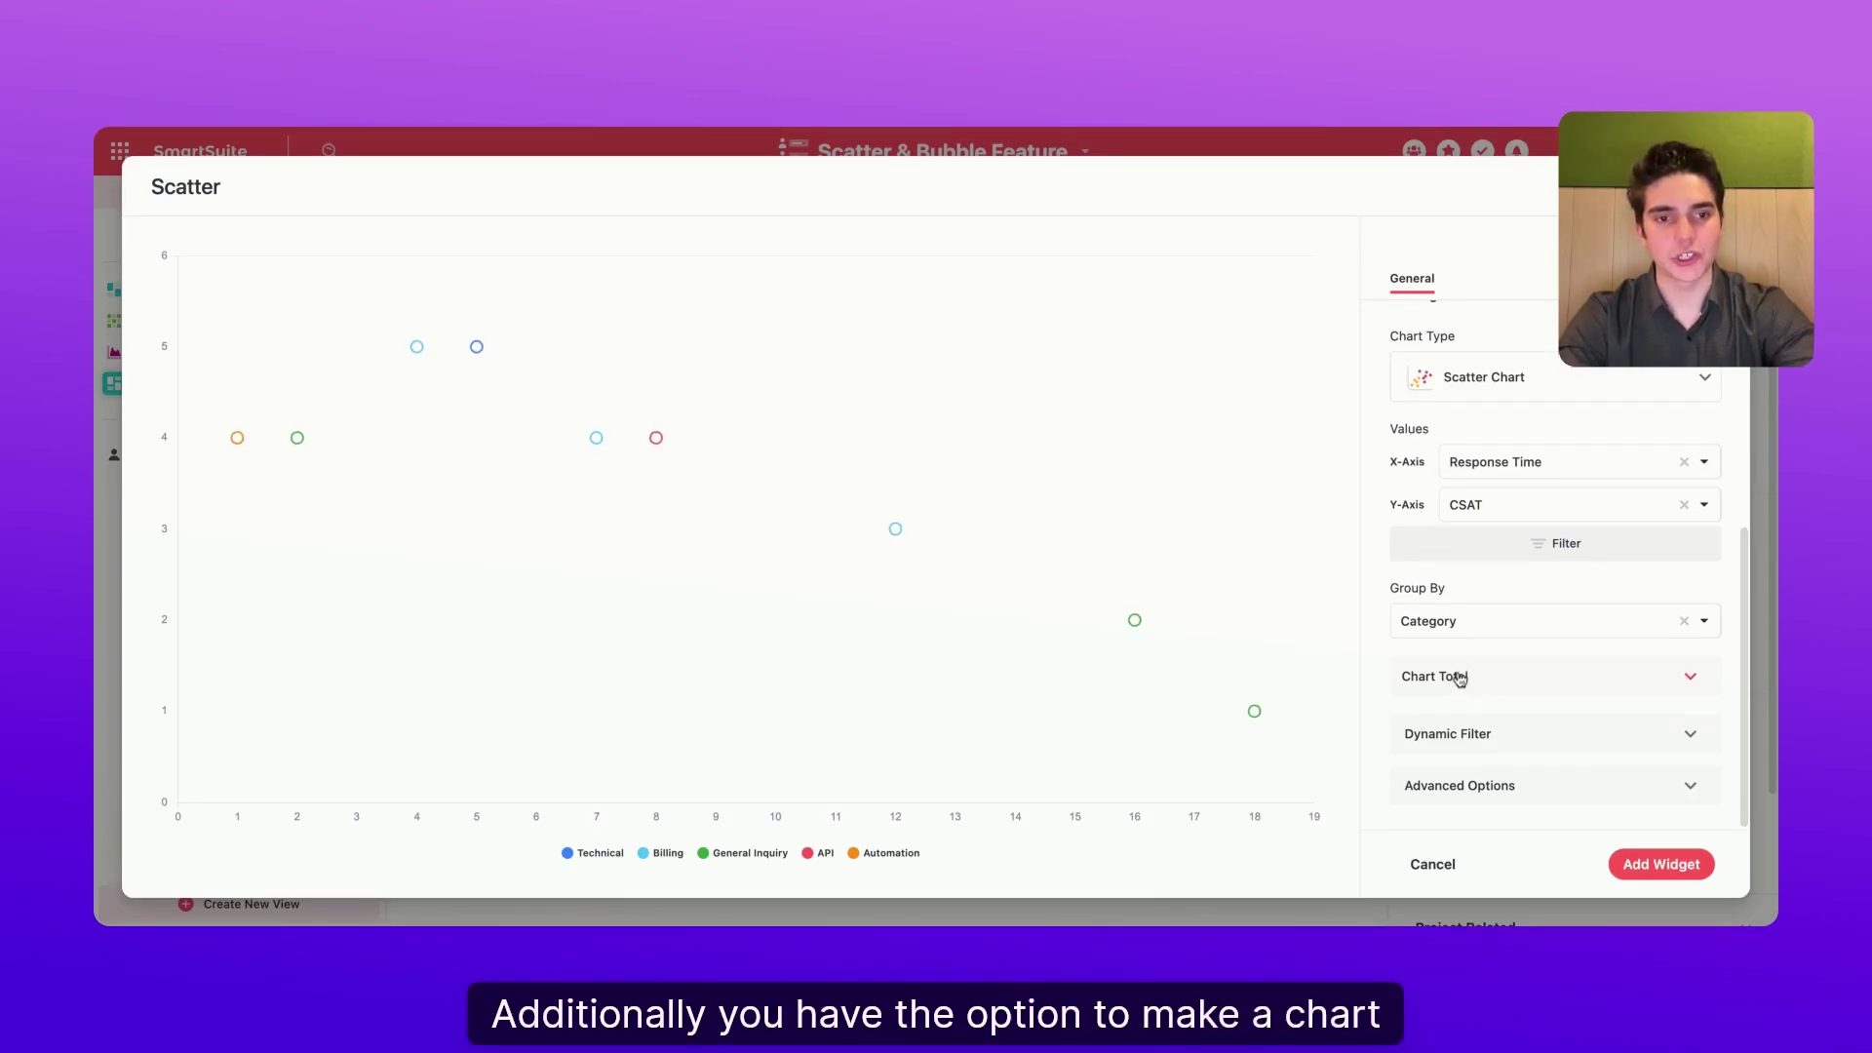
- Add a CSAT chart total and switch its aggregation from Sum to Avg
{"action": "left_click", "coordinate": [1459, 677]}
{"action": "left_click", "coordinate": [1437, 676]}
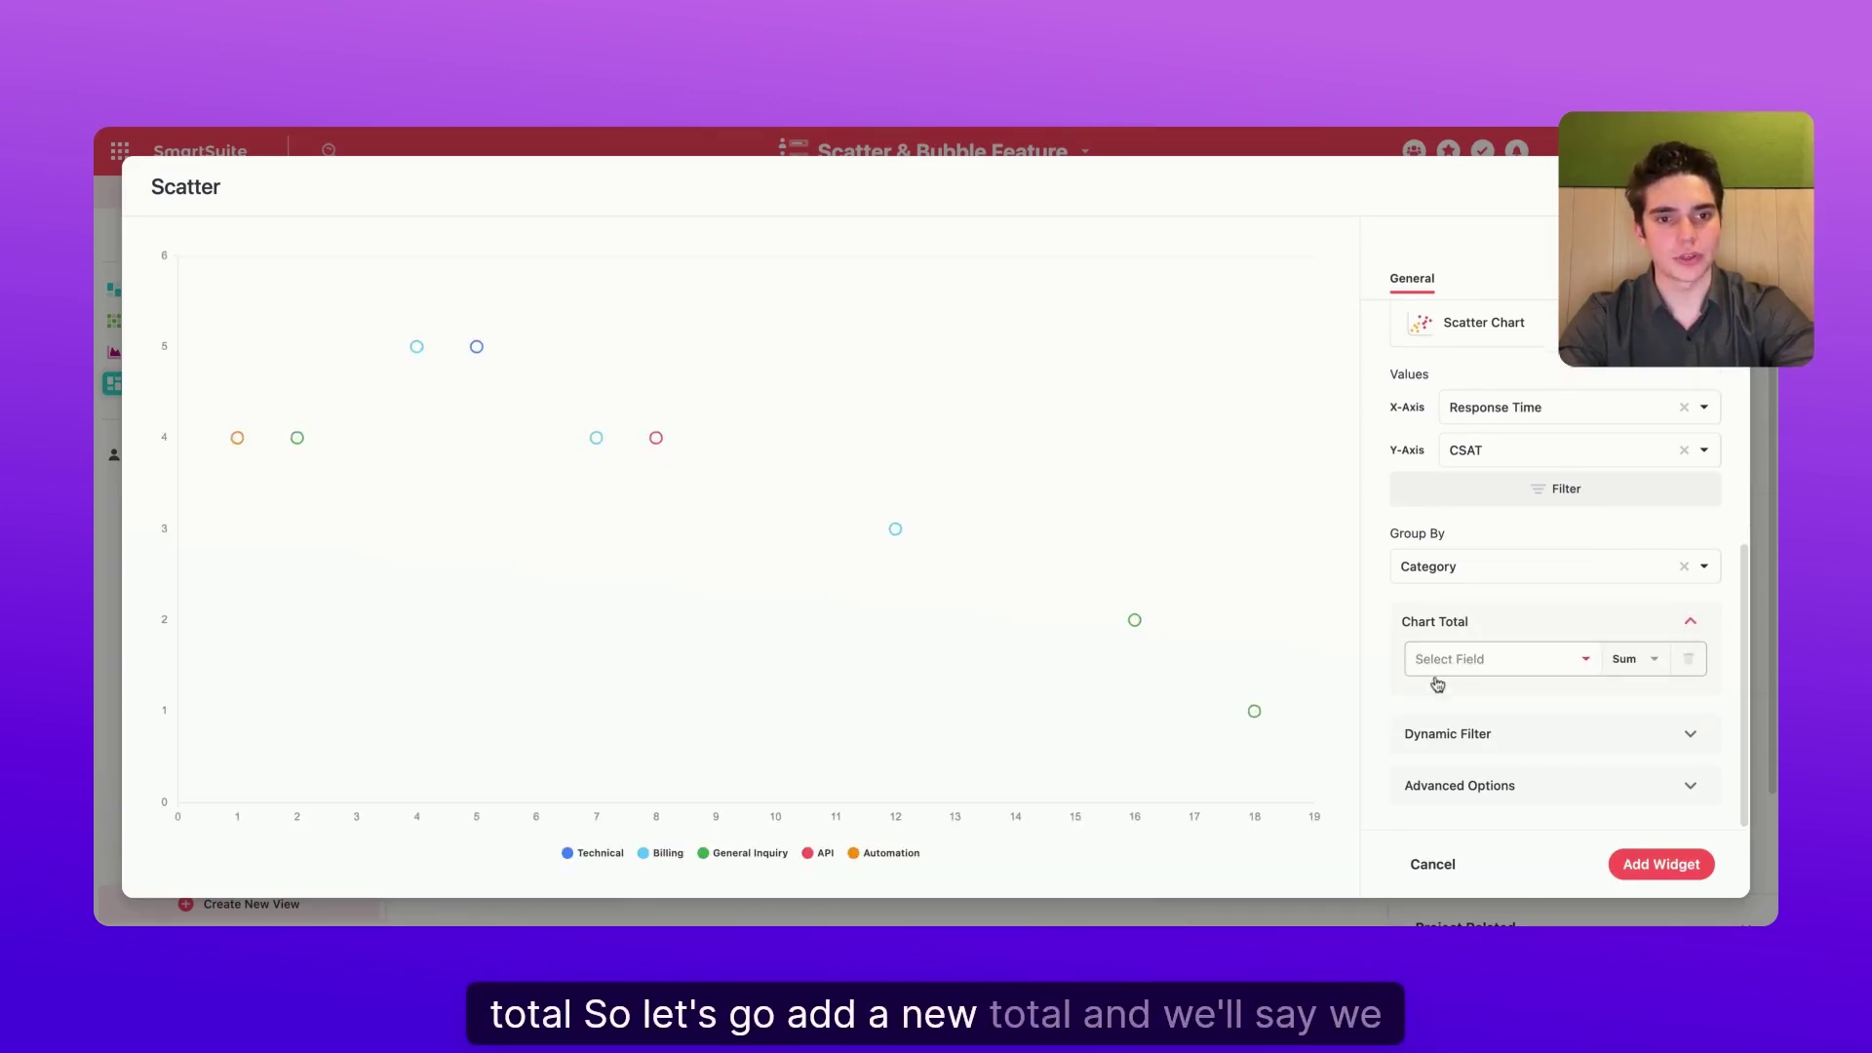
{"action": "left_click", "coordinate": [1453, 659]}
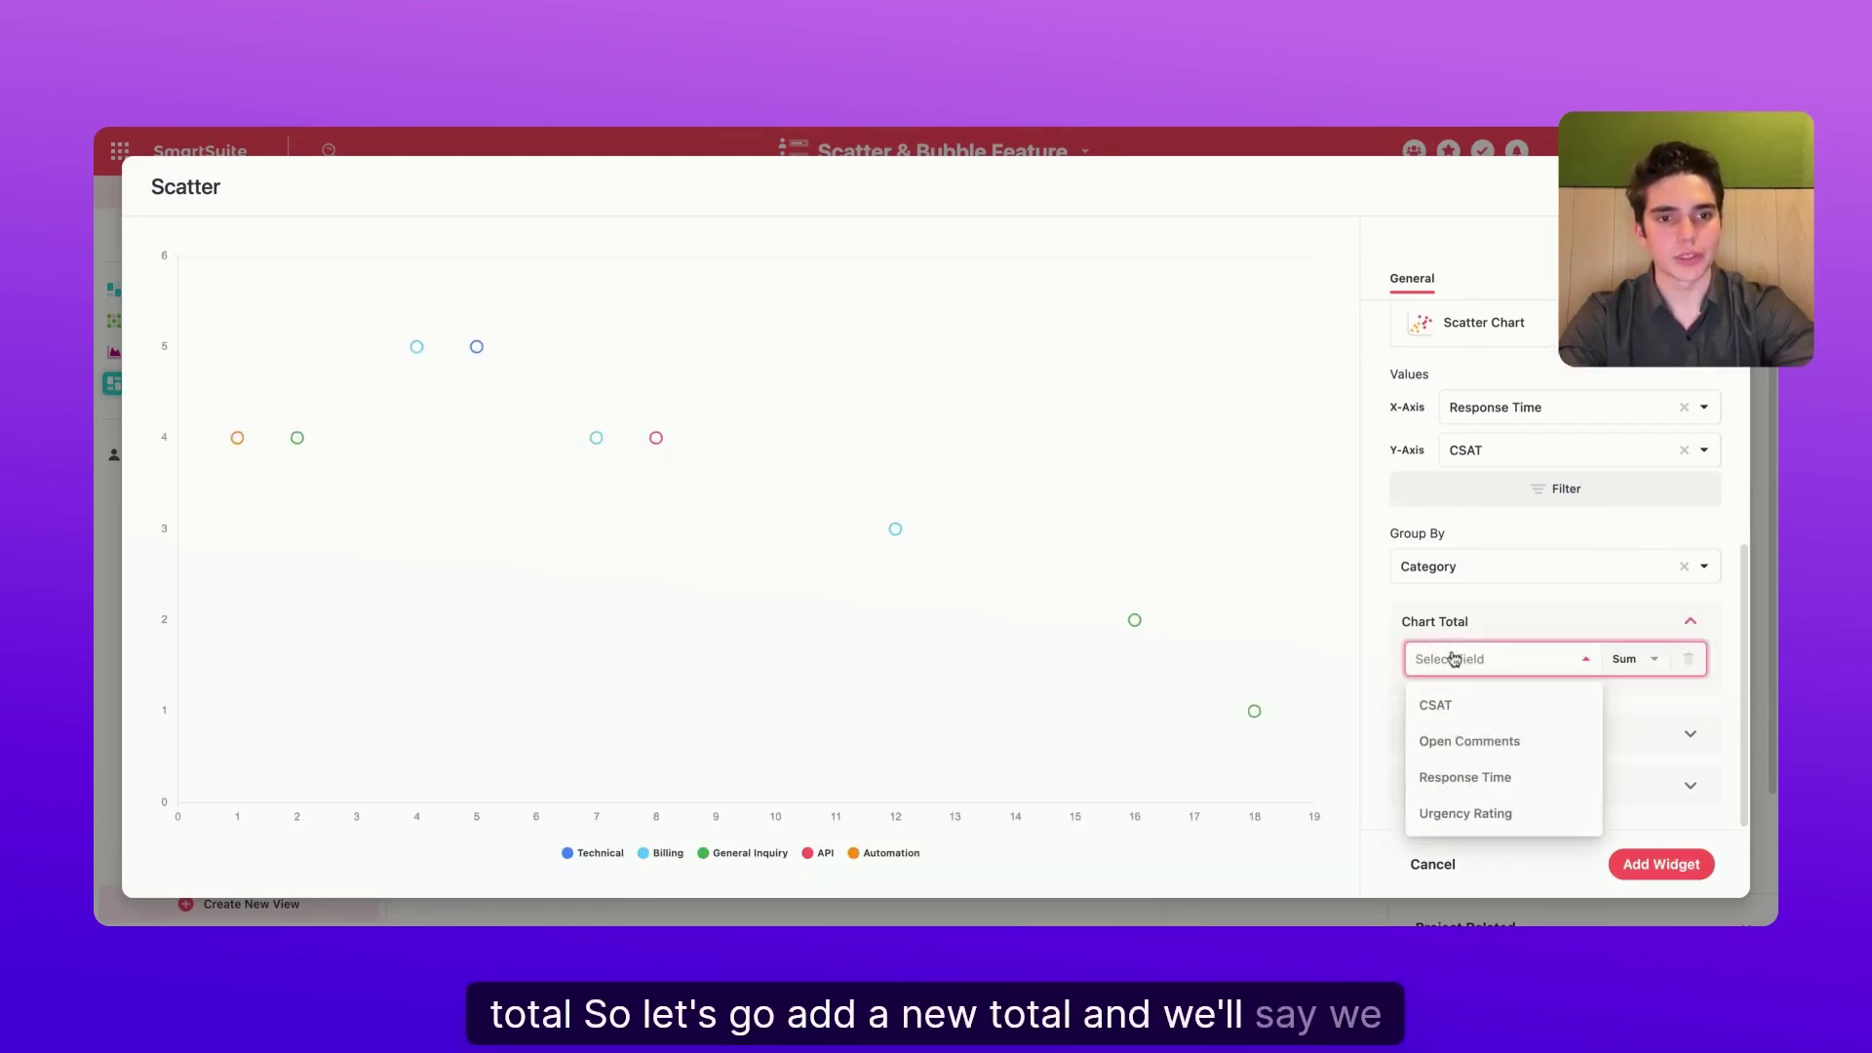
{"action": "left_click", "coordinate": [1463, 722]}
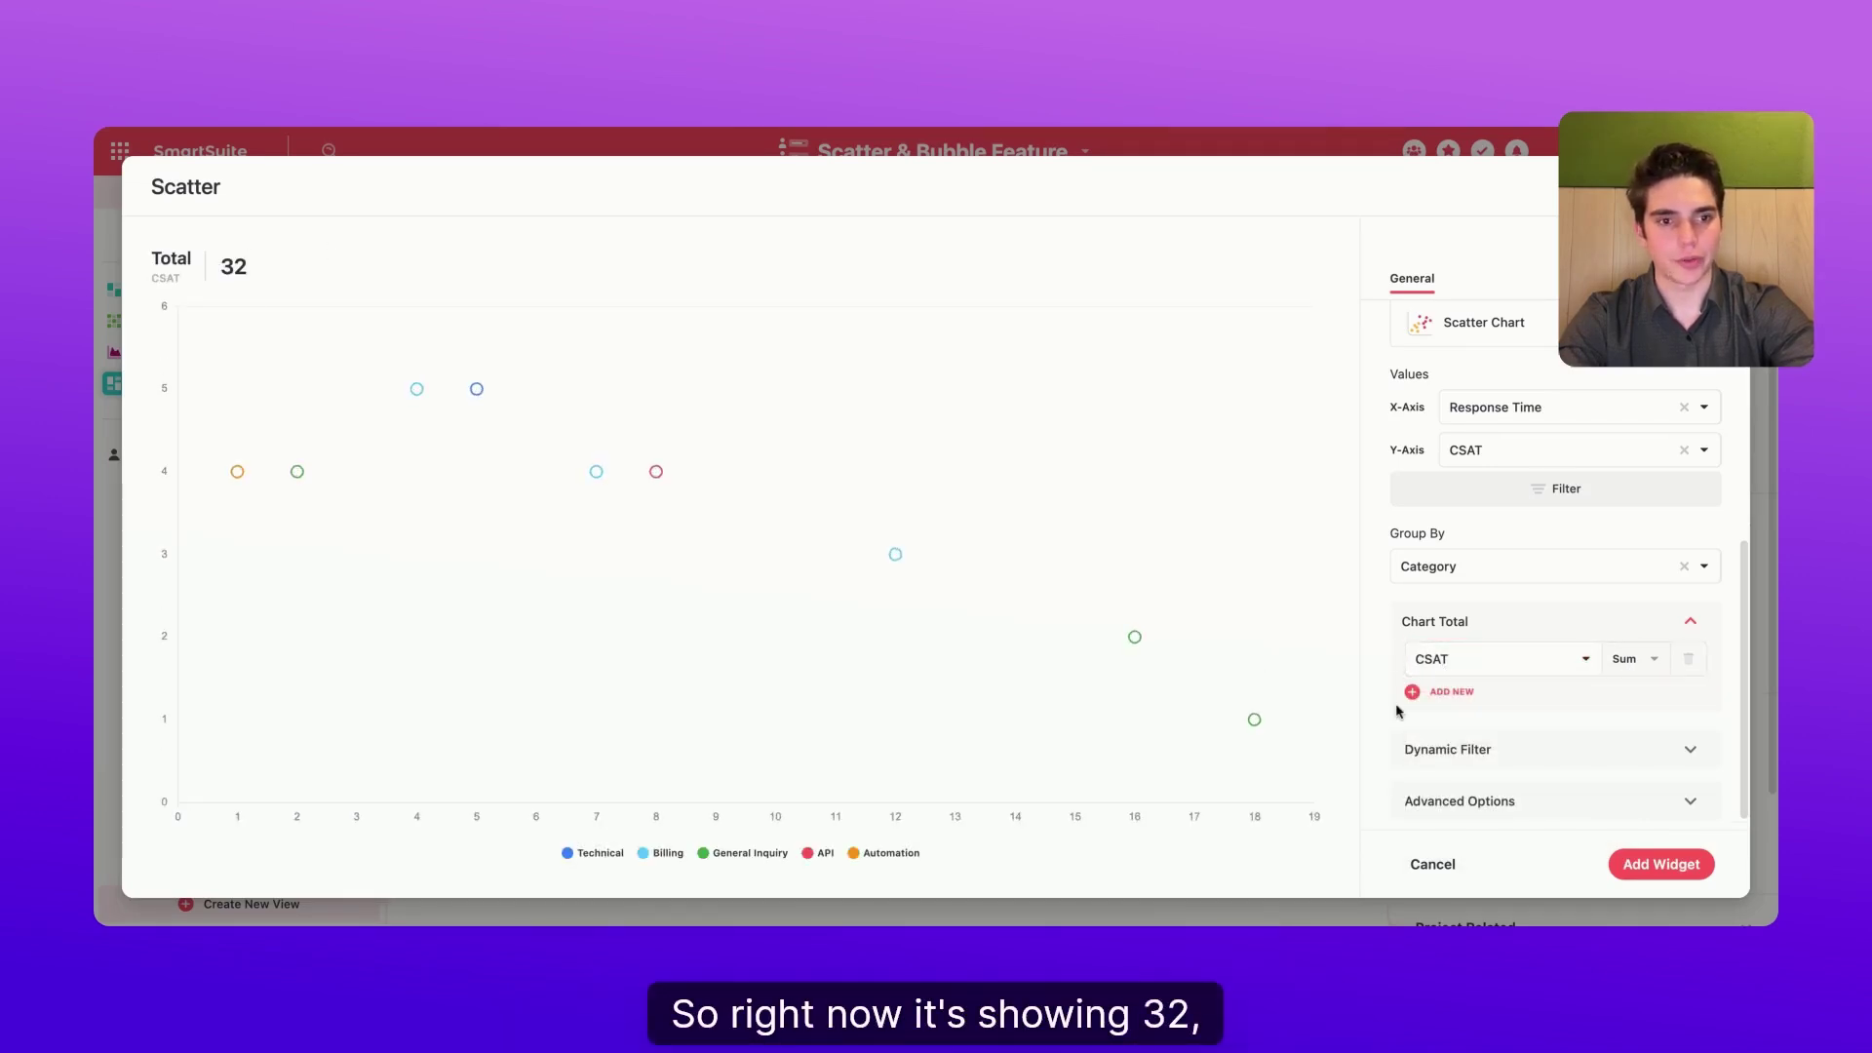
{"action": "left_click", "coordinate": [1635, 663]}
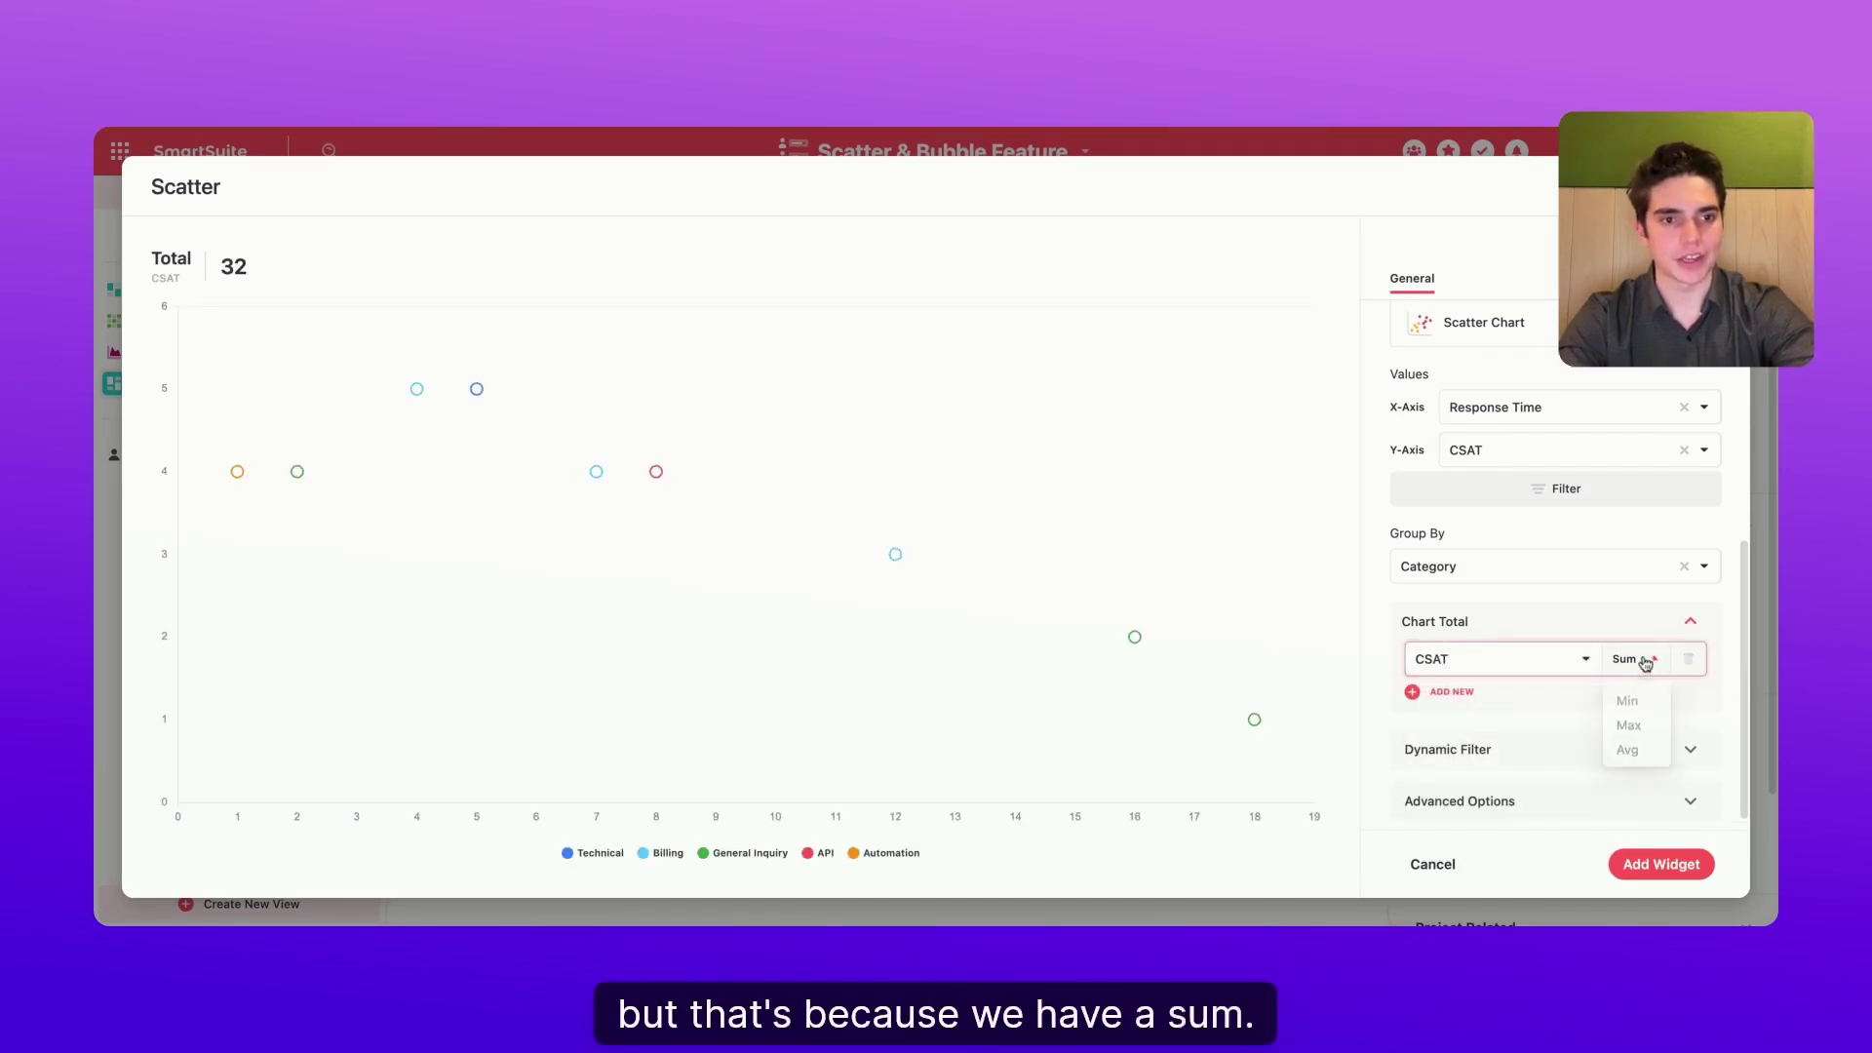
{"action": "left_click", "coordinate": [1626, 745]}
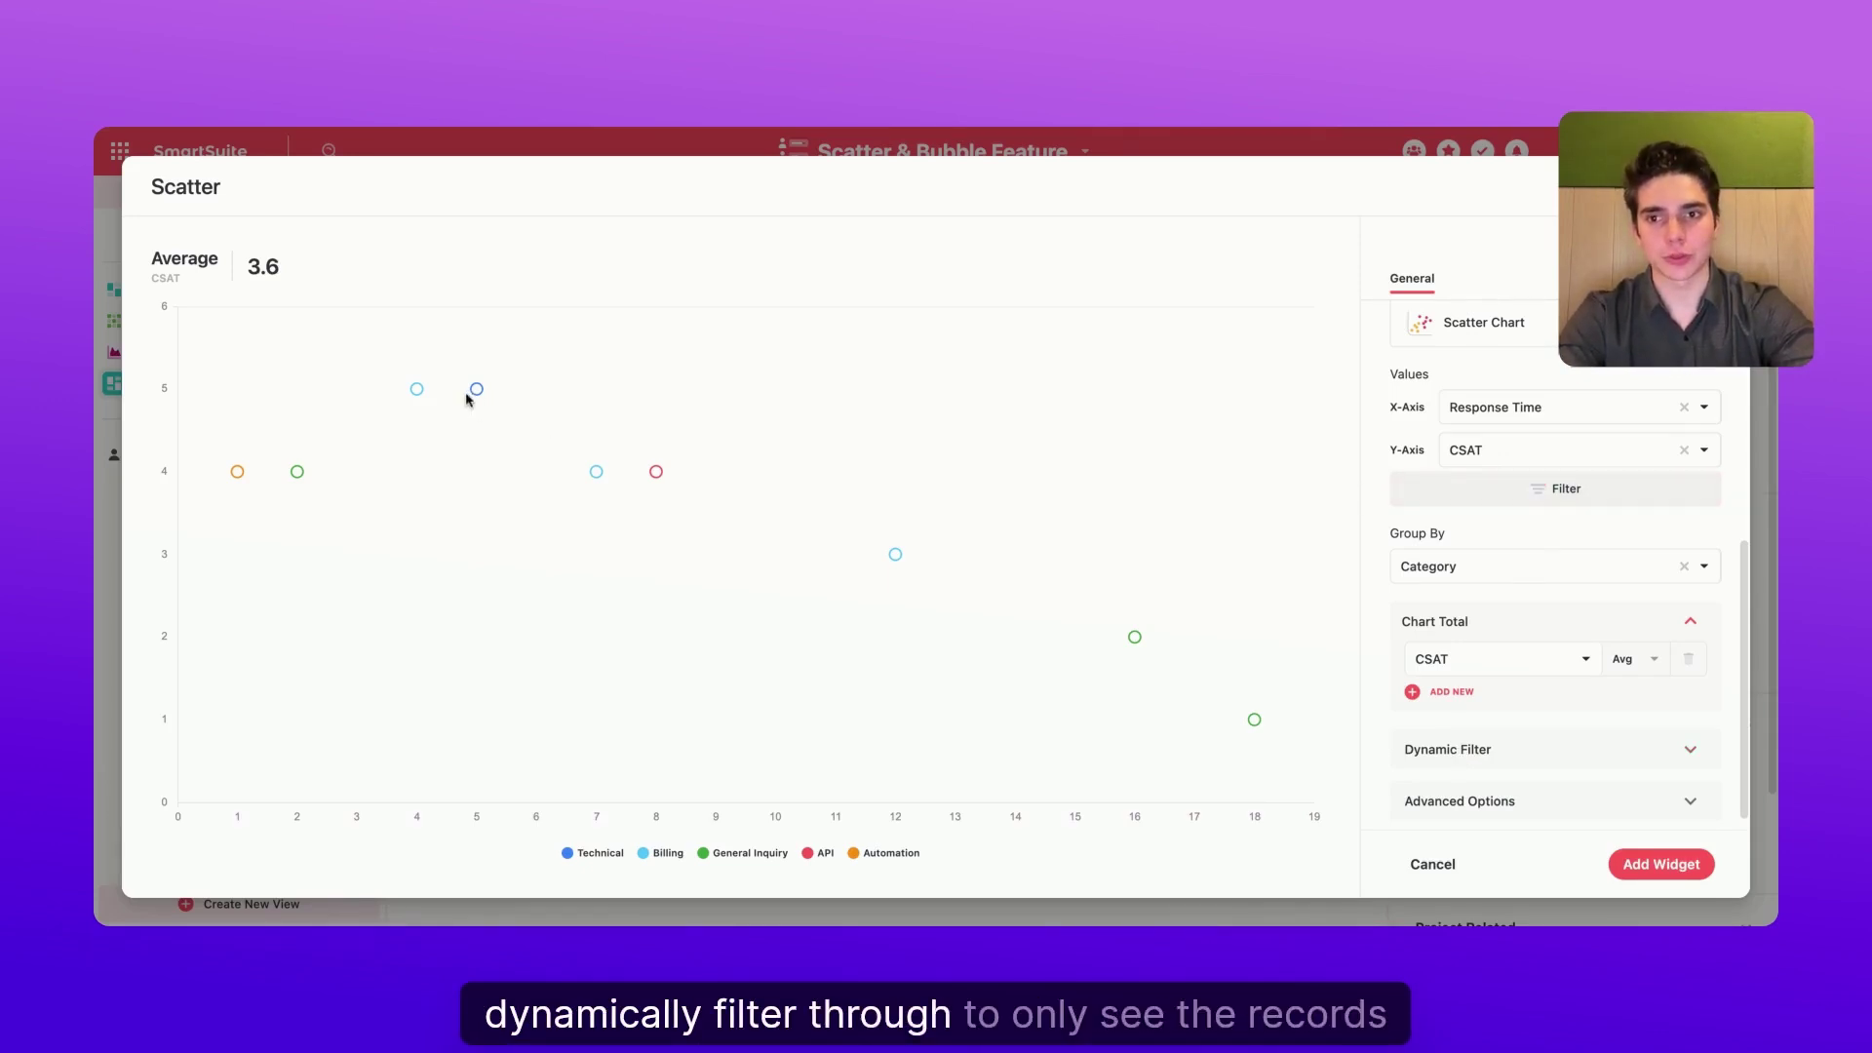
- Add a Category dynamic filter to the scatter widget
{"action": "left_click", "coordinate": [1482, 752]}
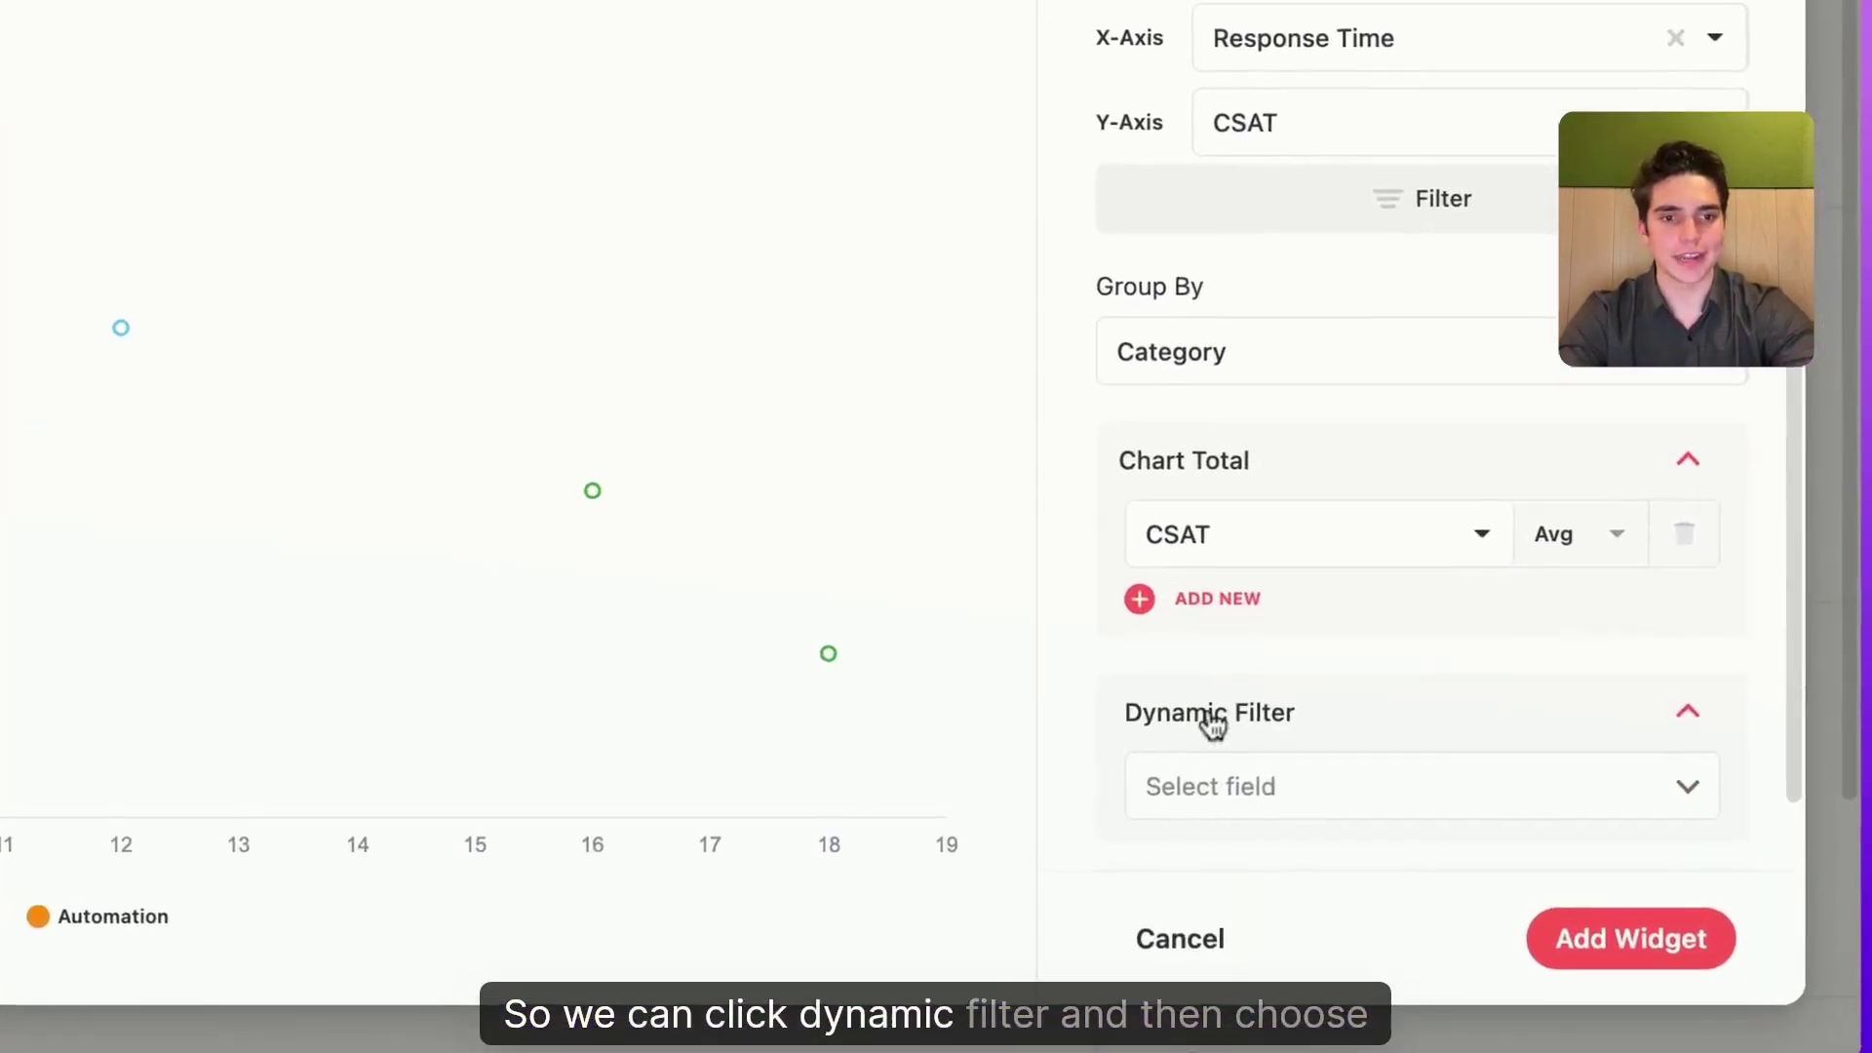
{"action": "scroll", "coordinate": [1219, 712], "scroll_direction": "down", "scroll_amount": 2}
{"action": "left_click", "coordinate": [1224, 688]}
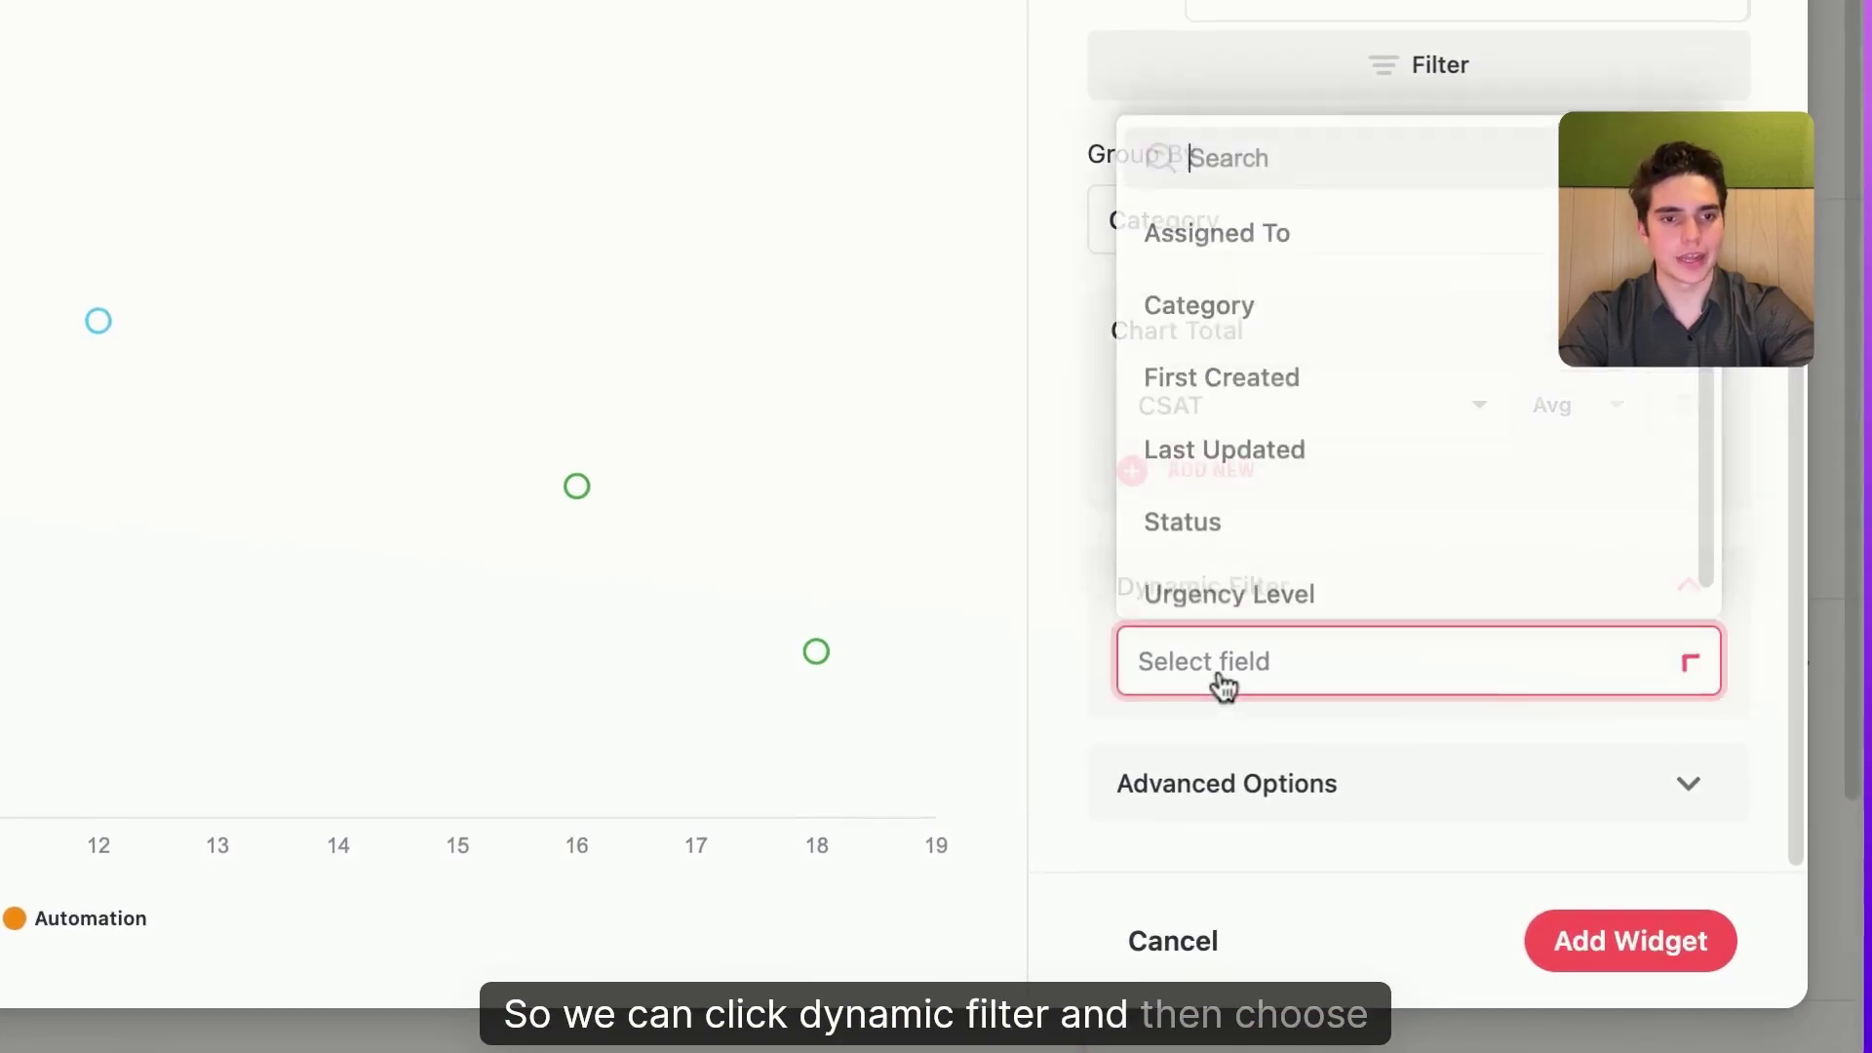
{"action": "left_click", "coordinate": [1221, 324]}
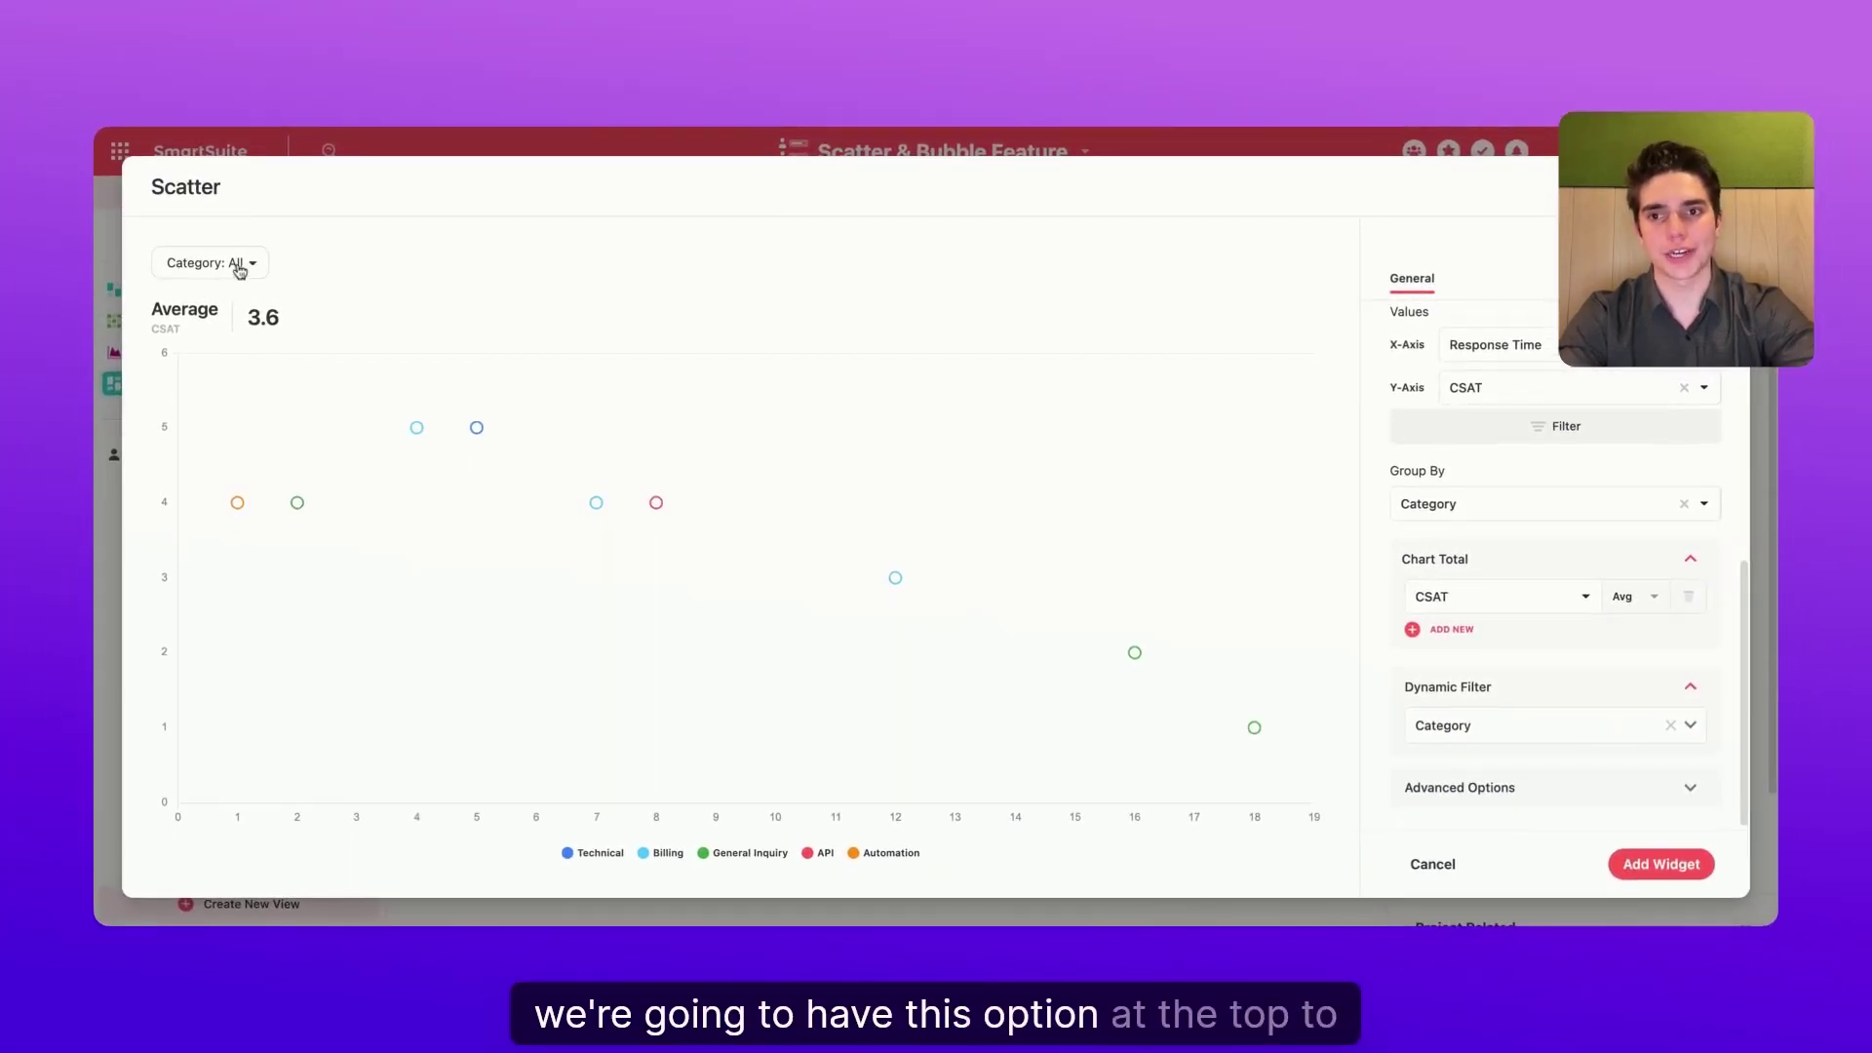
- Use the chart's Category filter to show Technical, then Billing tickets only
{"action": "left_click", "coordinate": [239, 270]}
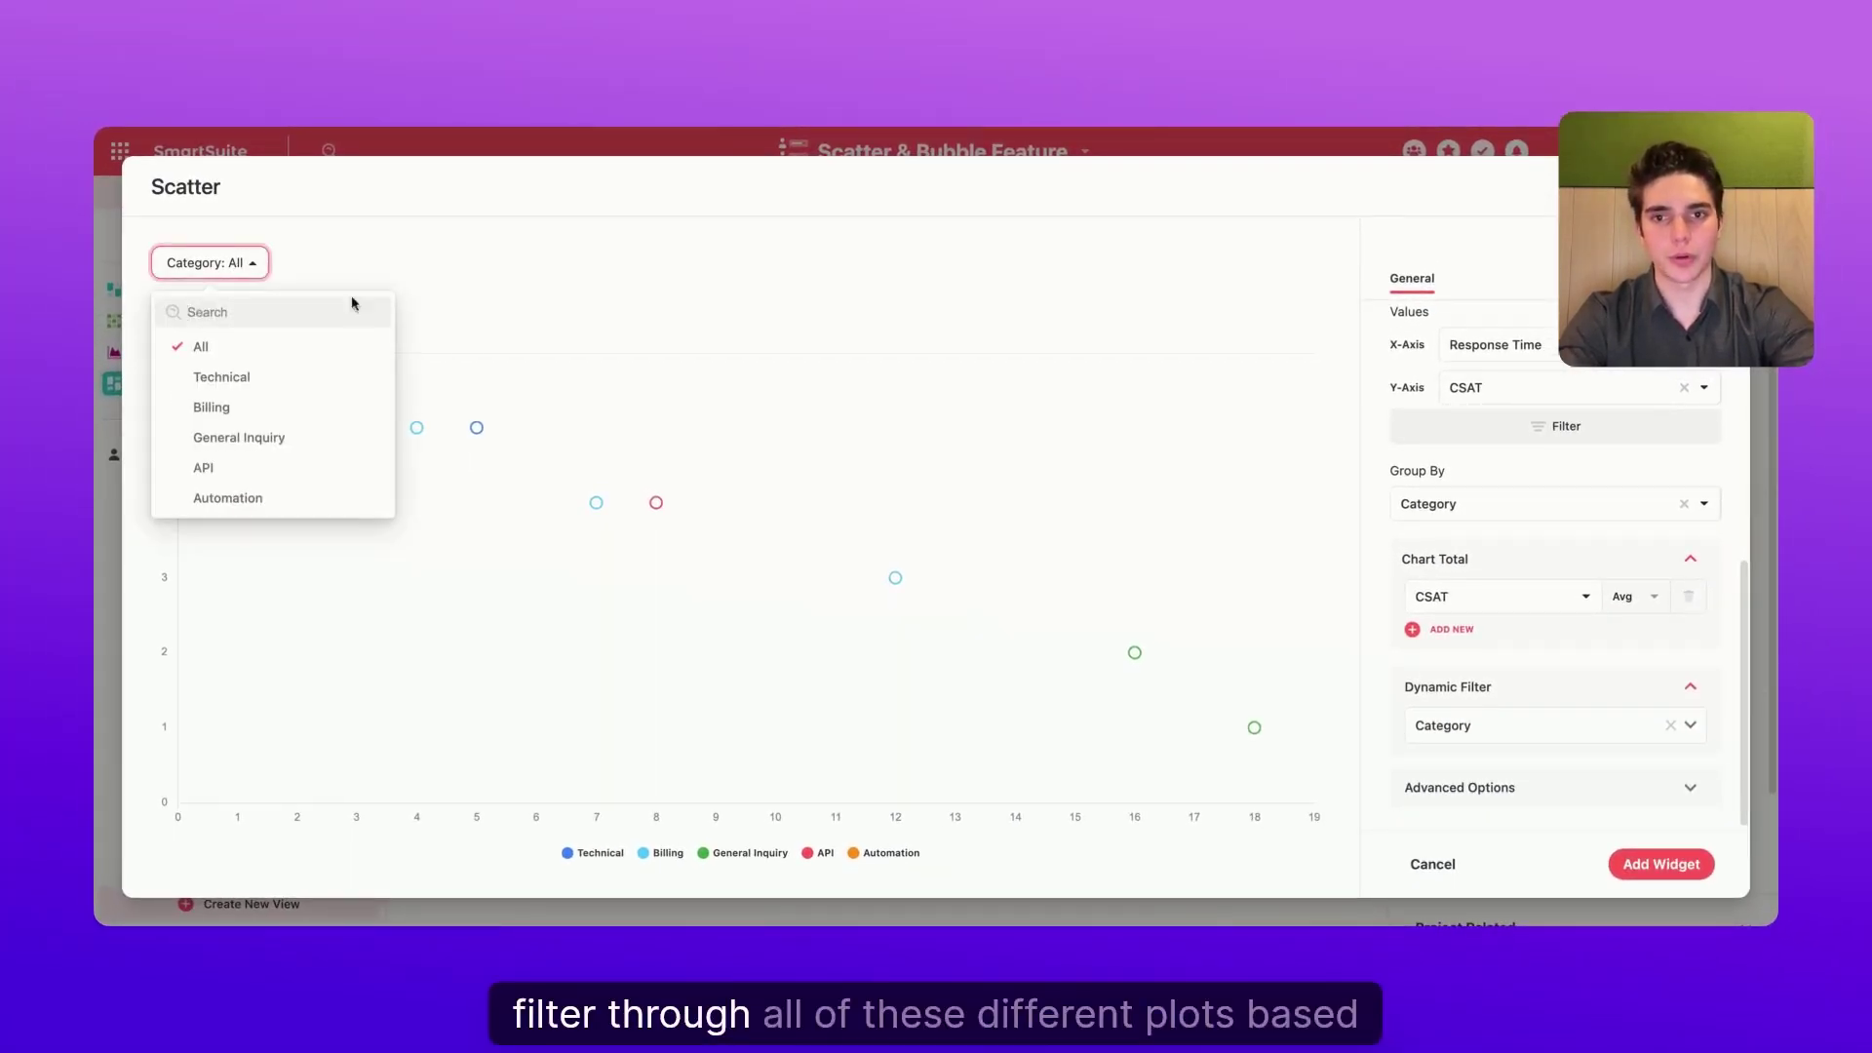
{"action": "left_click", "coordinate": [539, 319]}
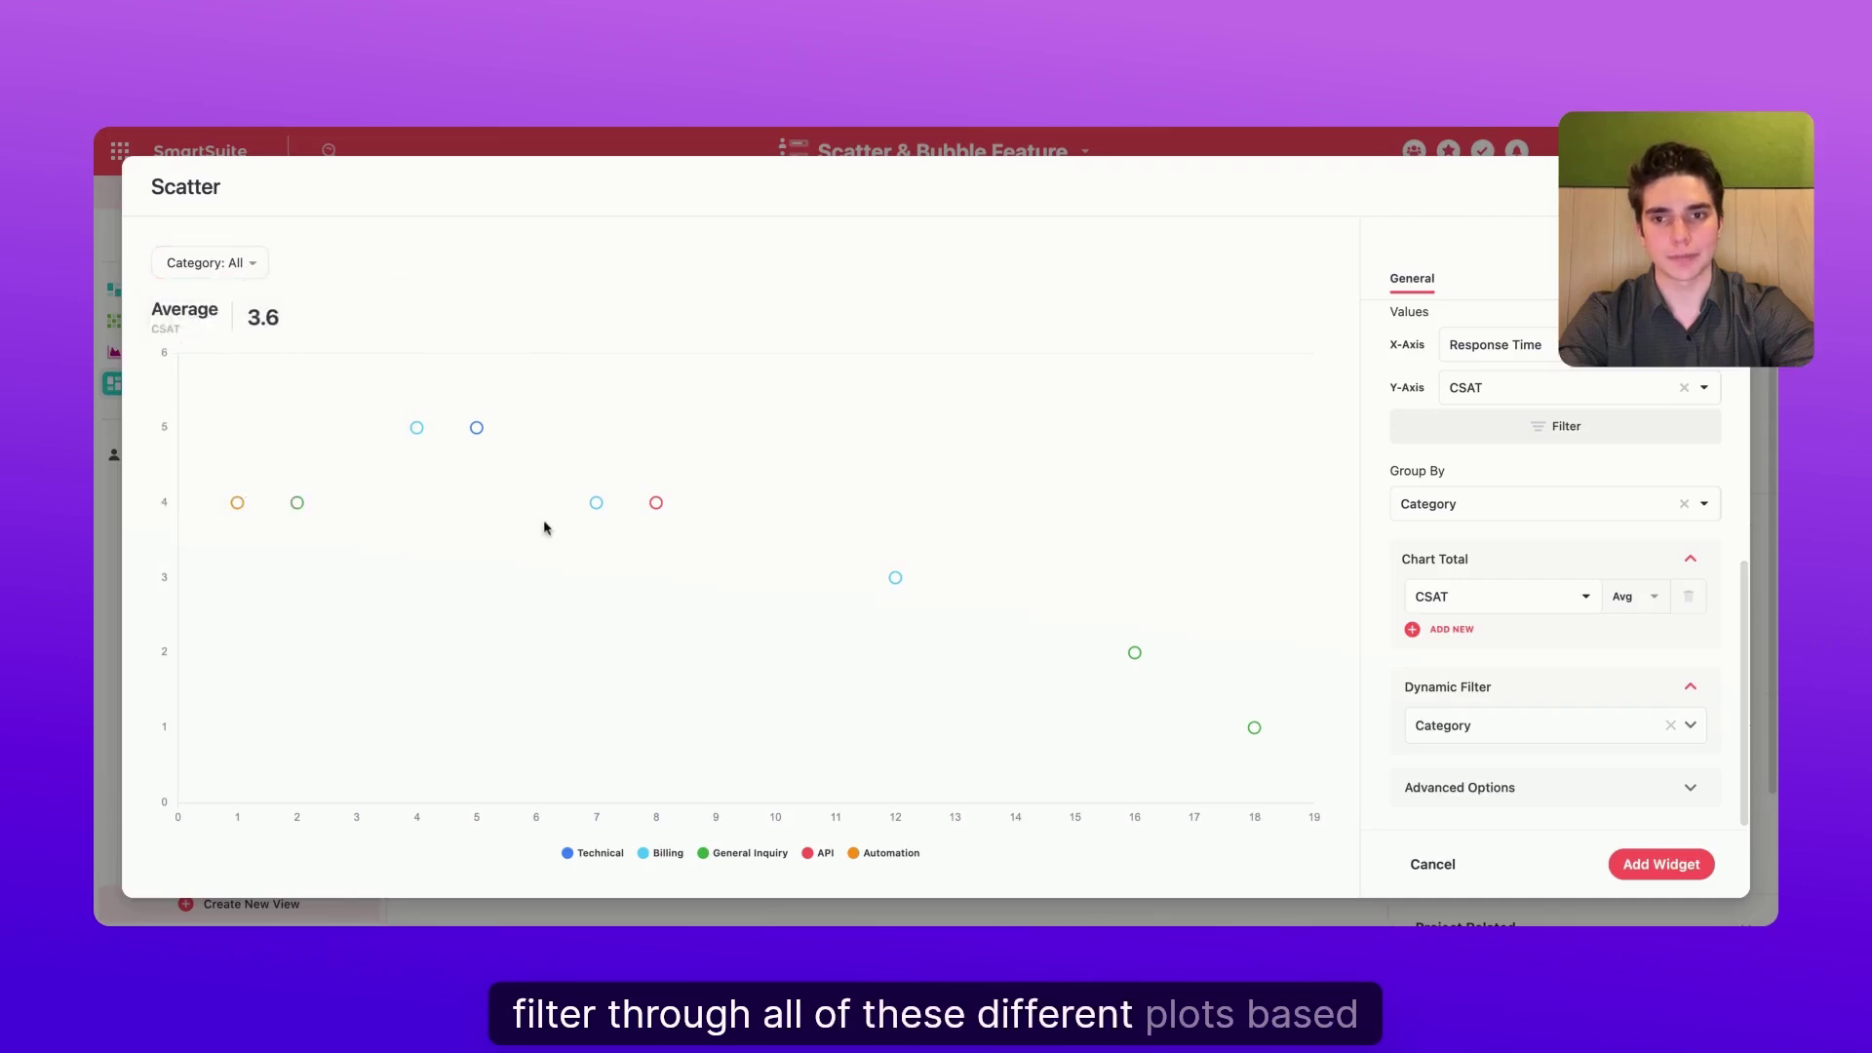
{"action": "left_click", "coordinate": [240, 261]}
{"action": "left_click", "coordinate": [237, 379]}
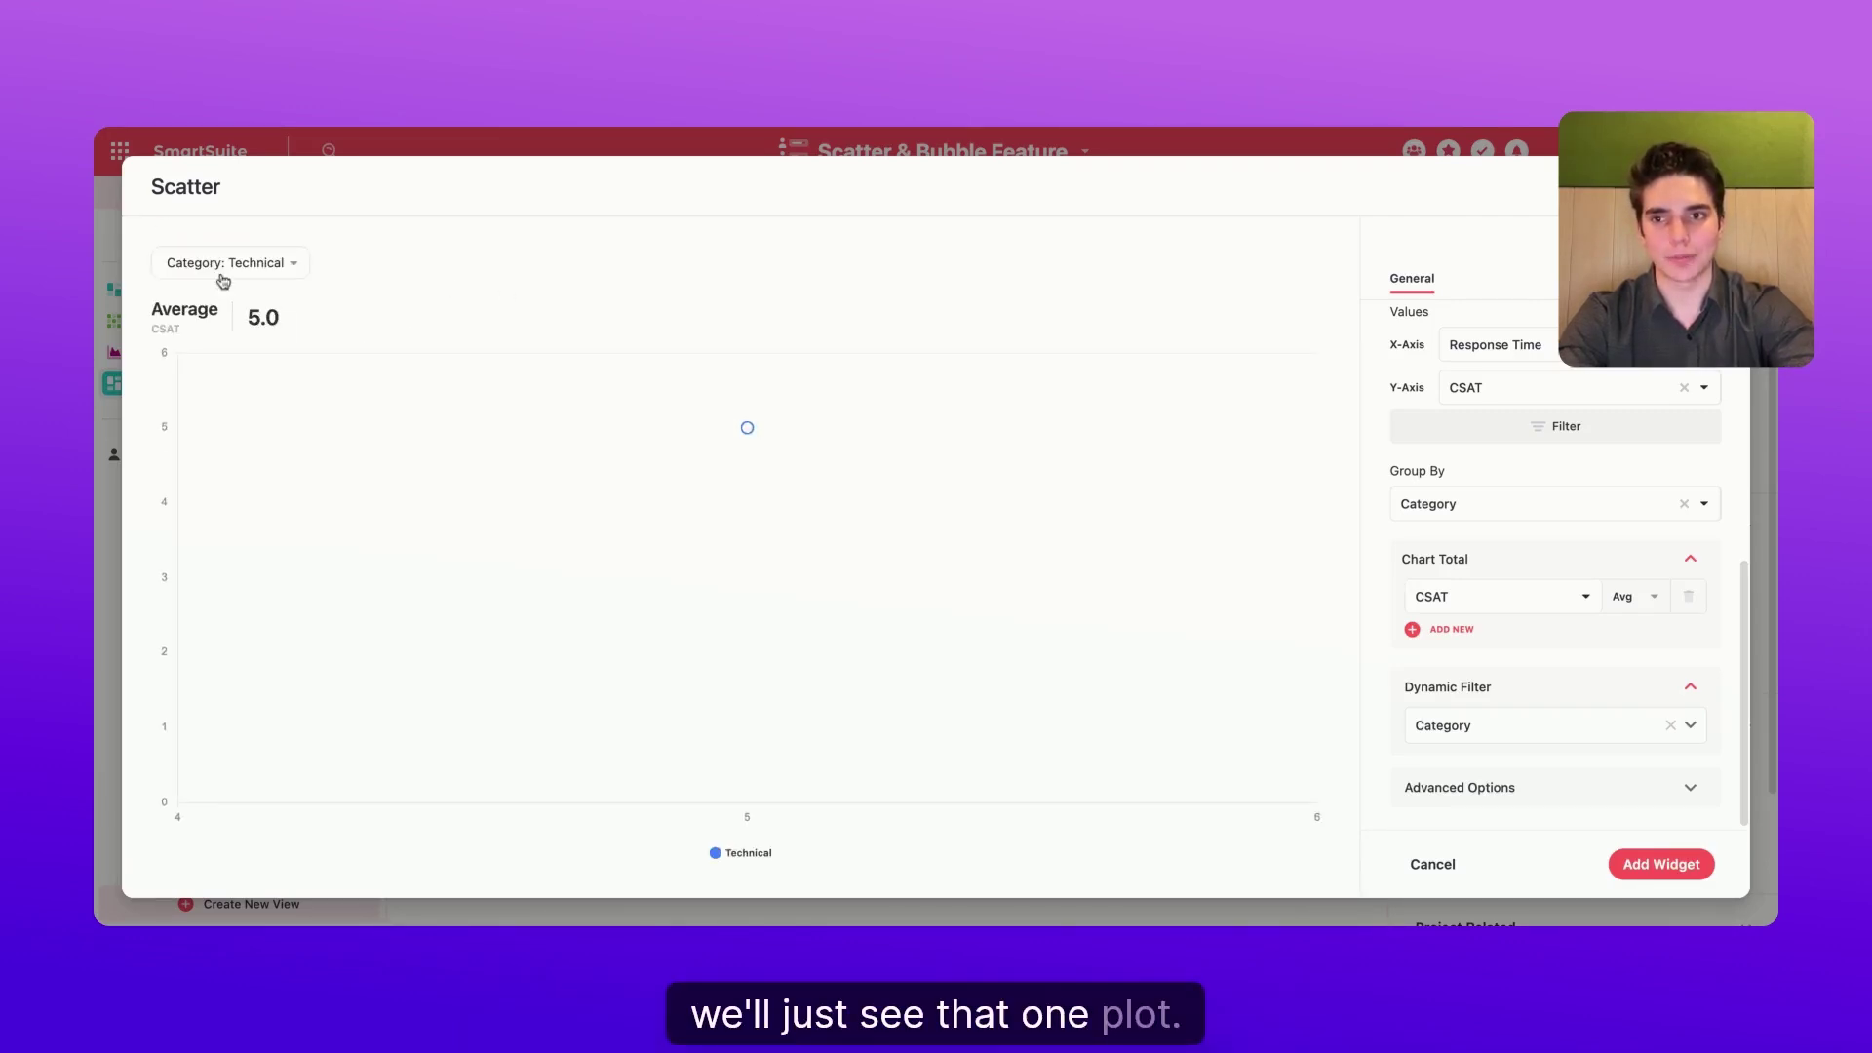
{"action": "left_click", "coordinate": [223, 281]}
{"action": "left_click", "coordinate": [230, 413]}
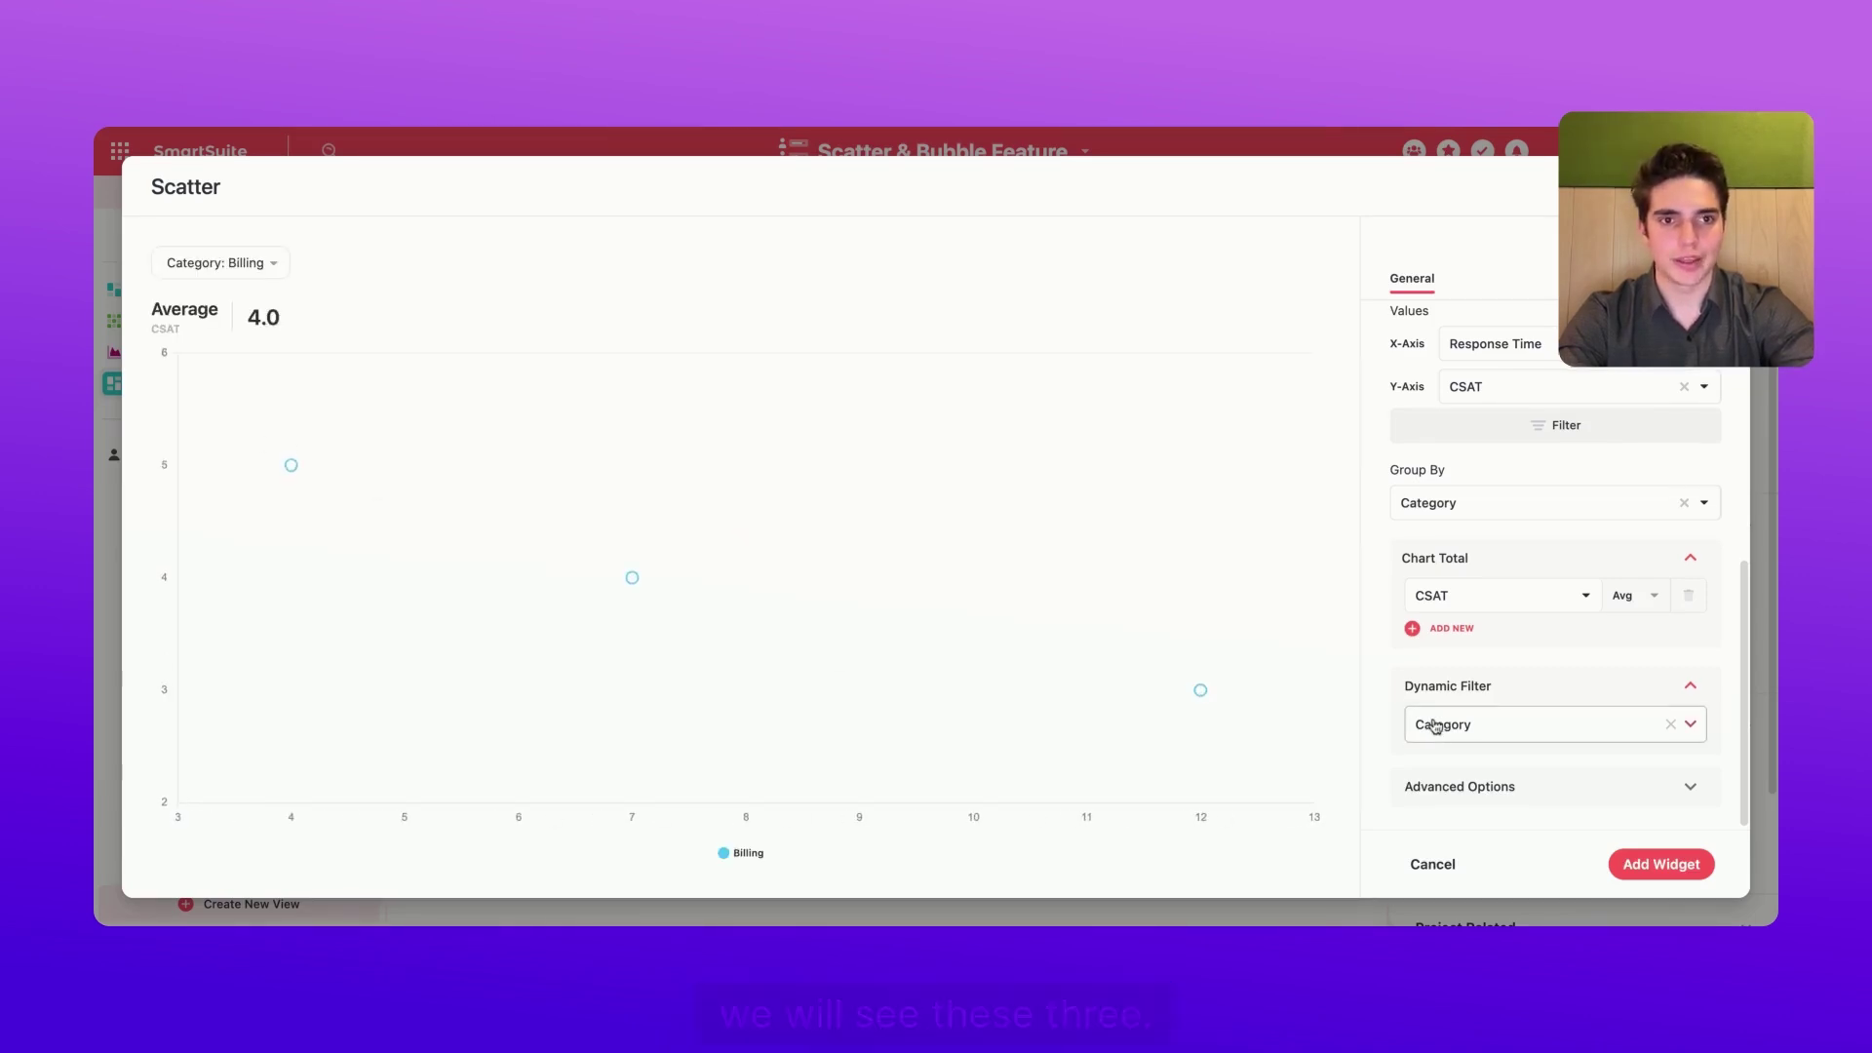
{"action": "scroll", "coordinate": [1383, 759], "scroll_direction": "down", "scroll_amount": 1}
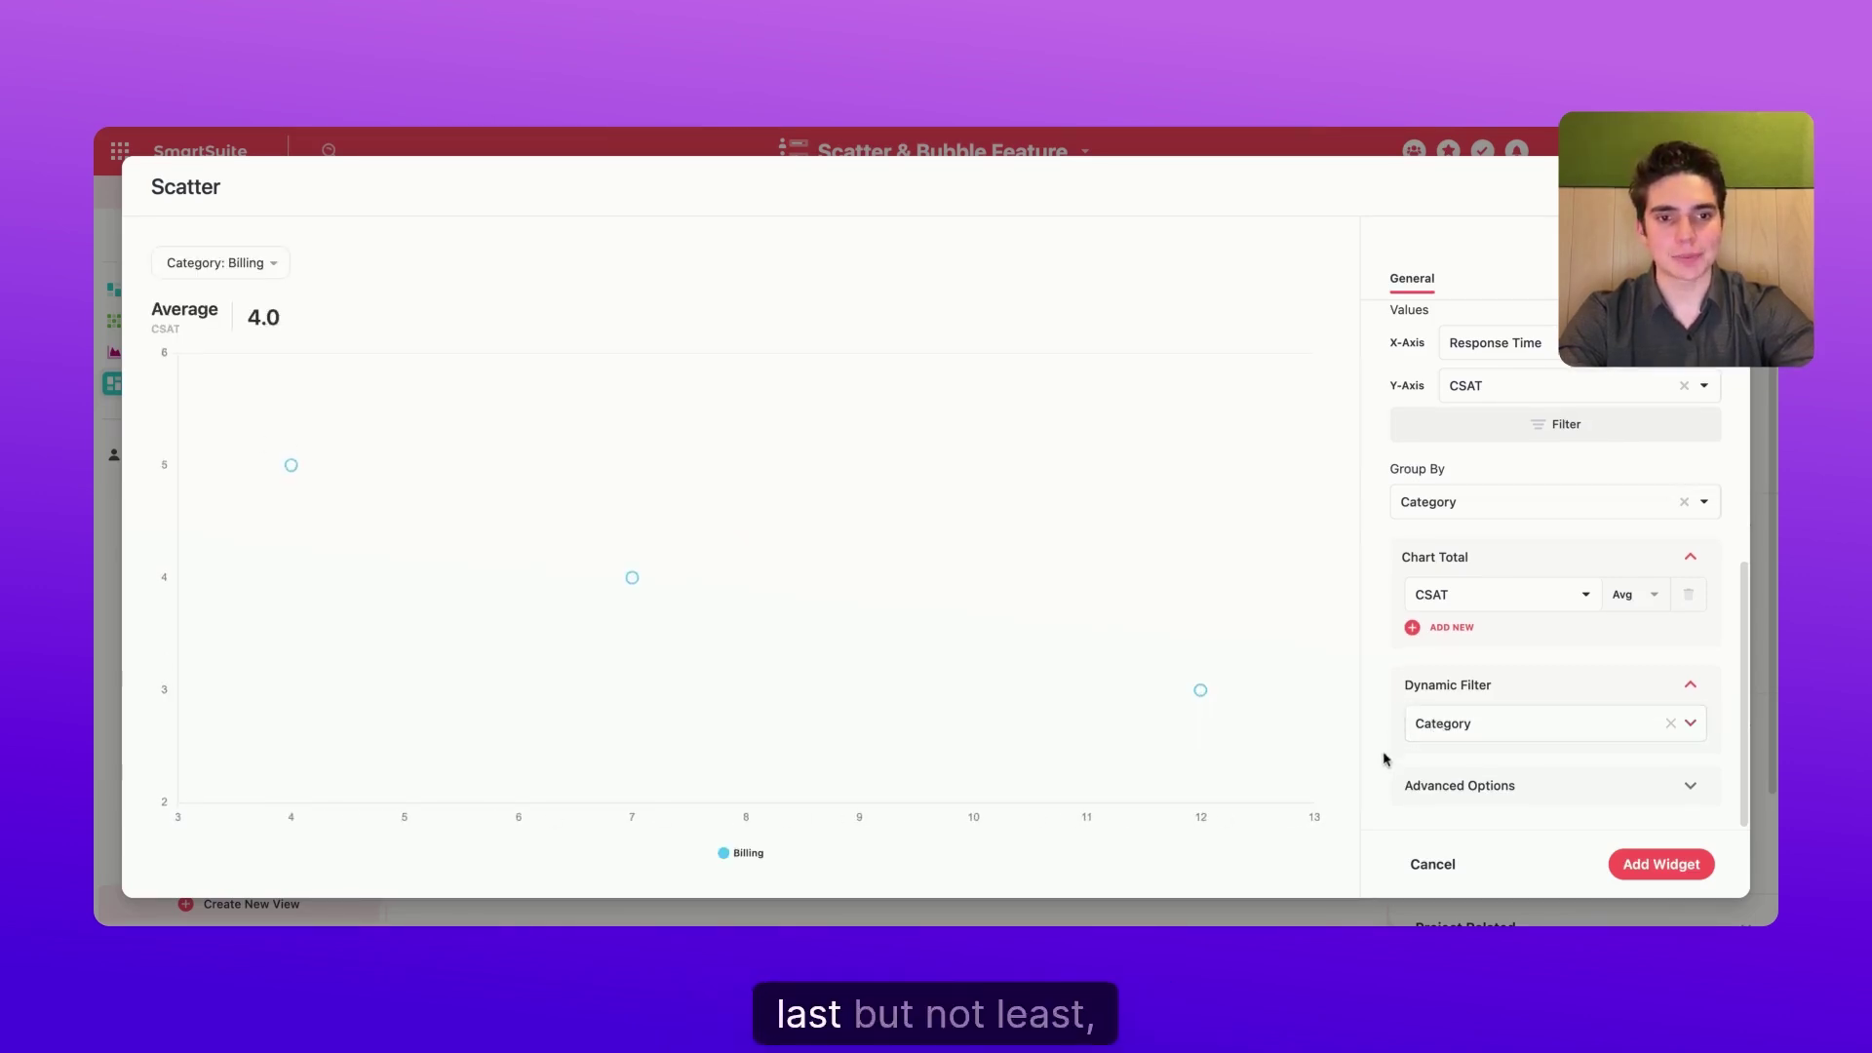
- Enable the X axis label 'Response Time (hours)' and add the scatter widget to Dashboard 1
{"action": "left_click", "coordinate": [1440, 781]}
{"action": "scroll", "coordinate": [1443, 784], "scroll_direction": "down", "scroll_amount": 1}
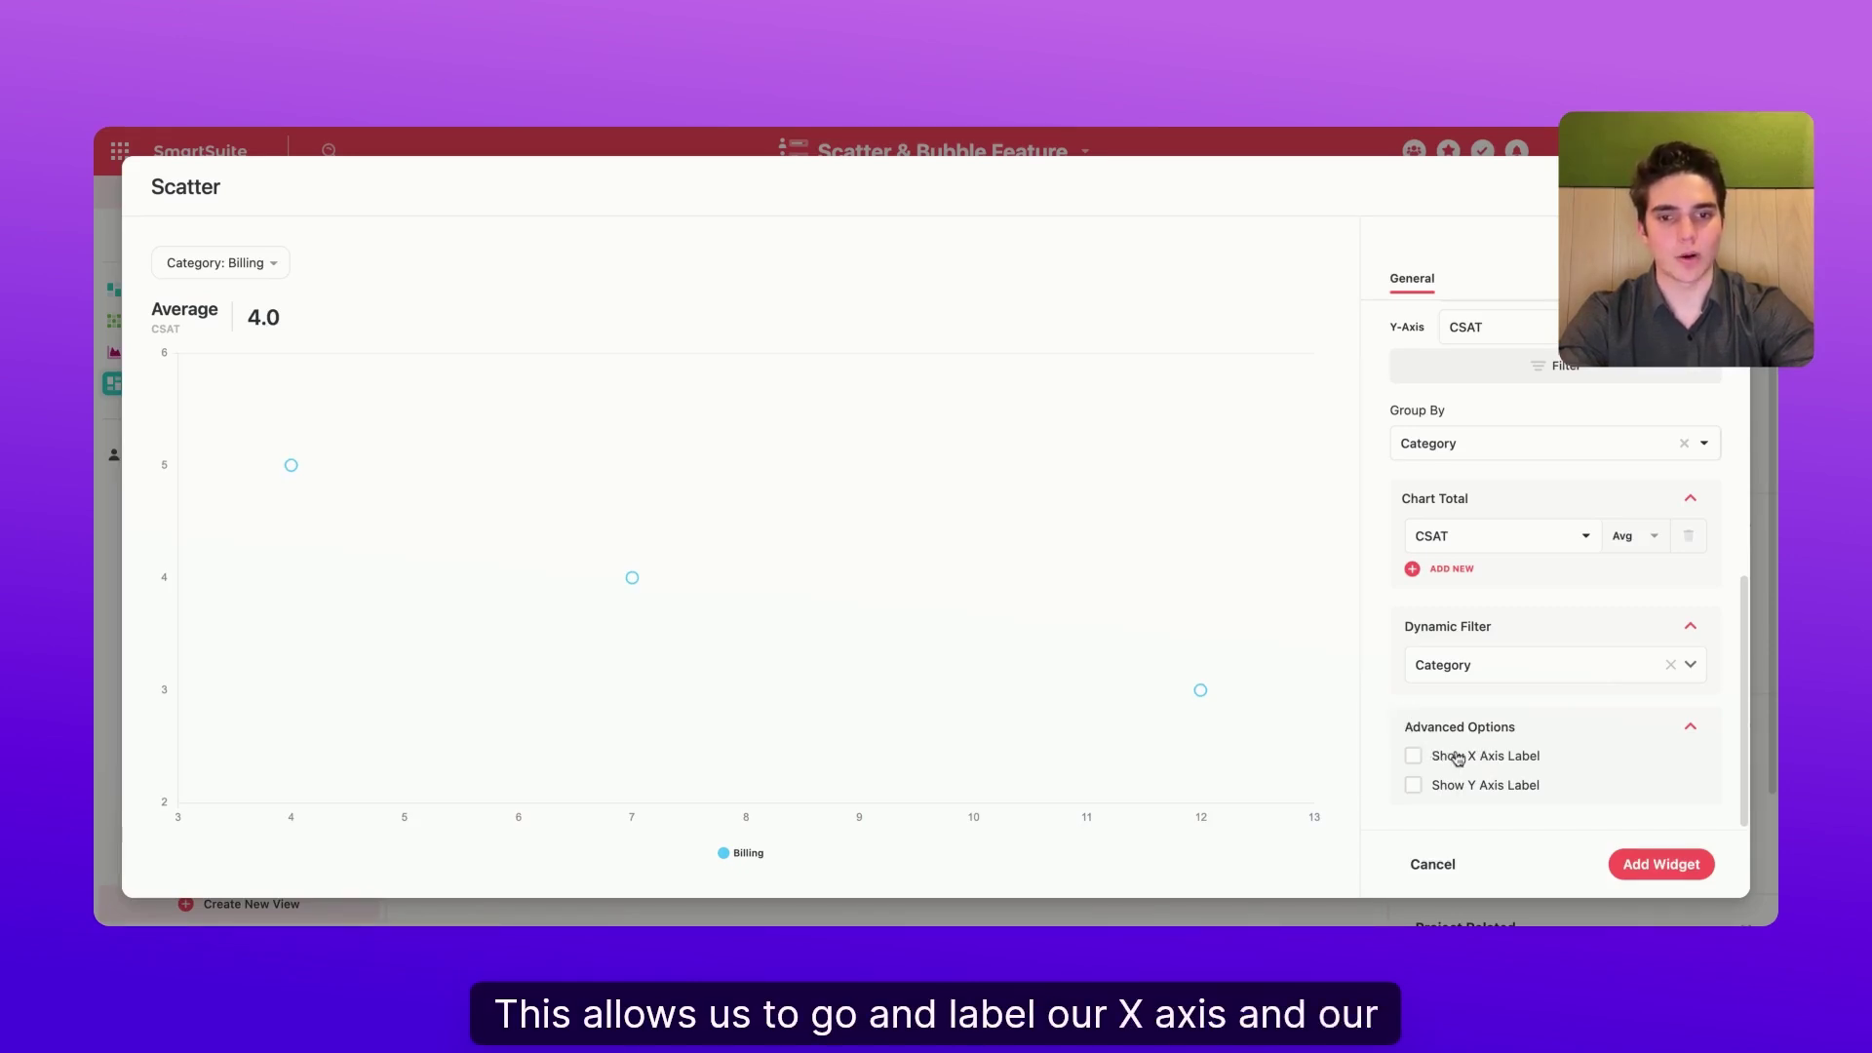
{"action": "left_click", "coordinate": [1414, 756]}
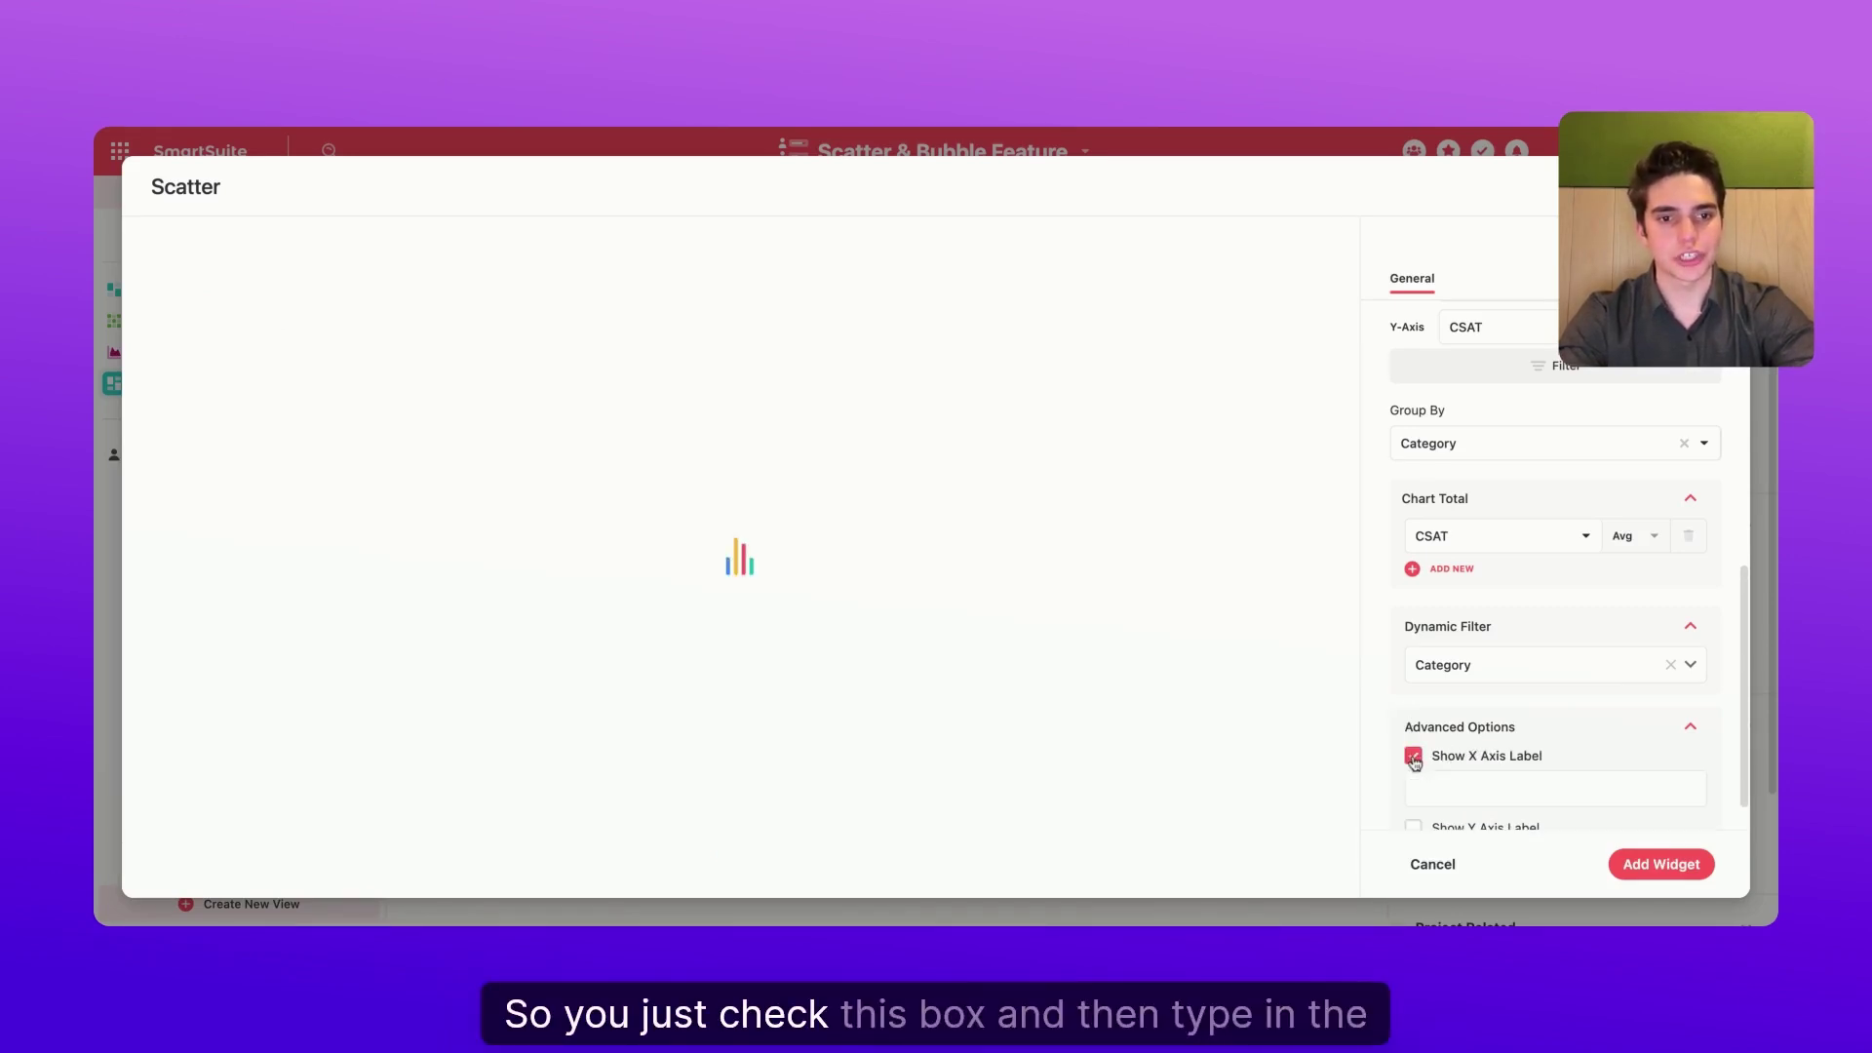
{"action": "scroll", "coordinate": [1421, 771], "scroll_direction": "down", "scroll_amount": 1}
{"action": "left_click", "coordinate": [1437, 749]}
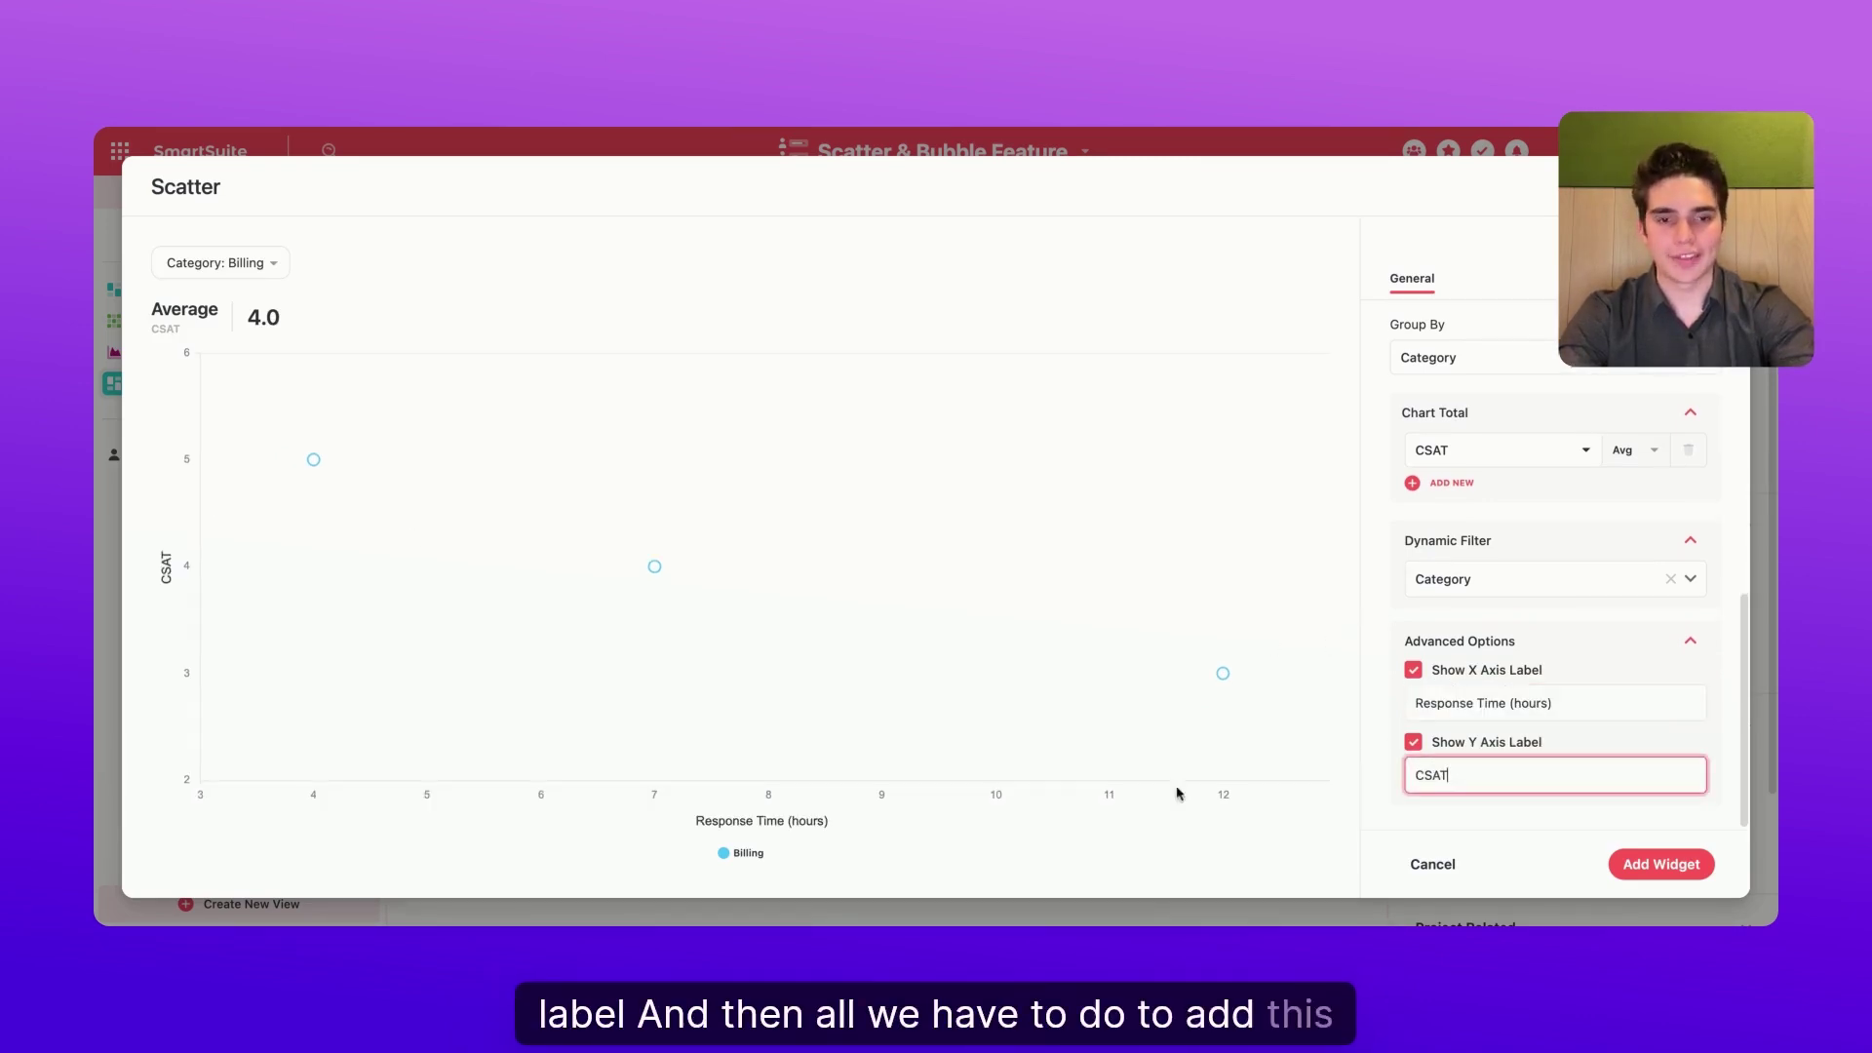
{"action": "left_click", "coordinate": [1660, 864]}
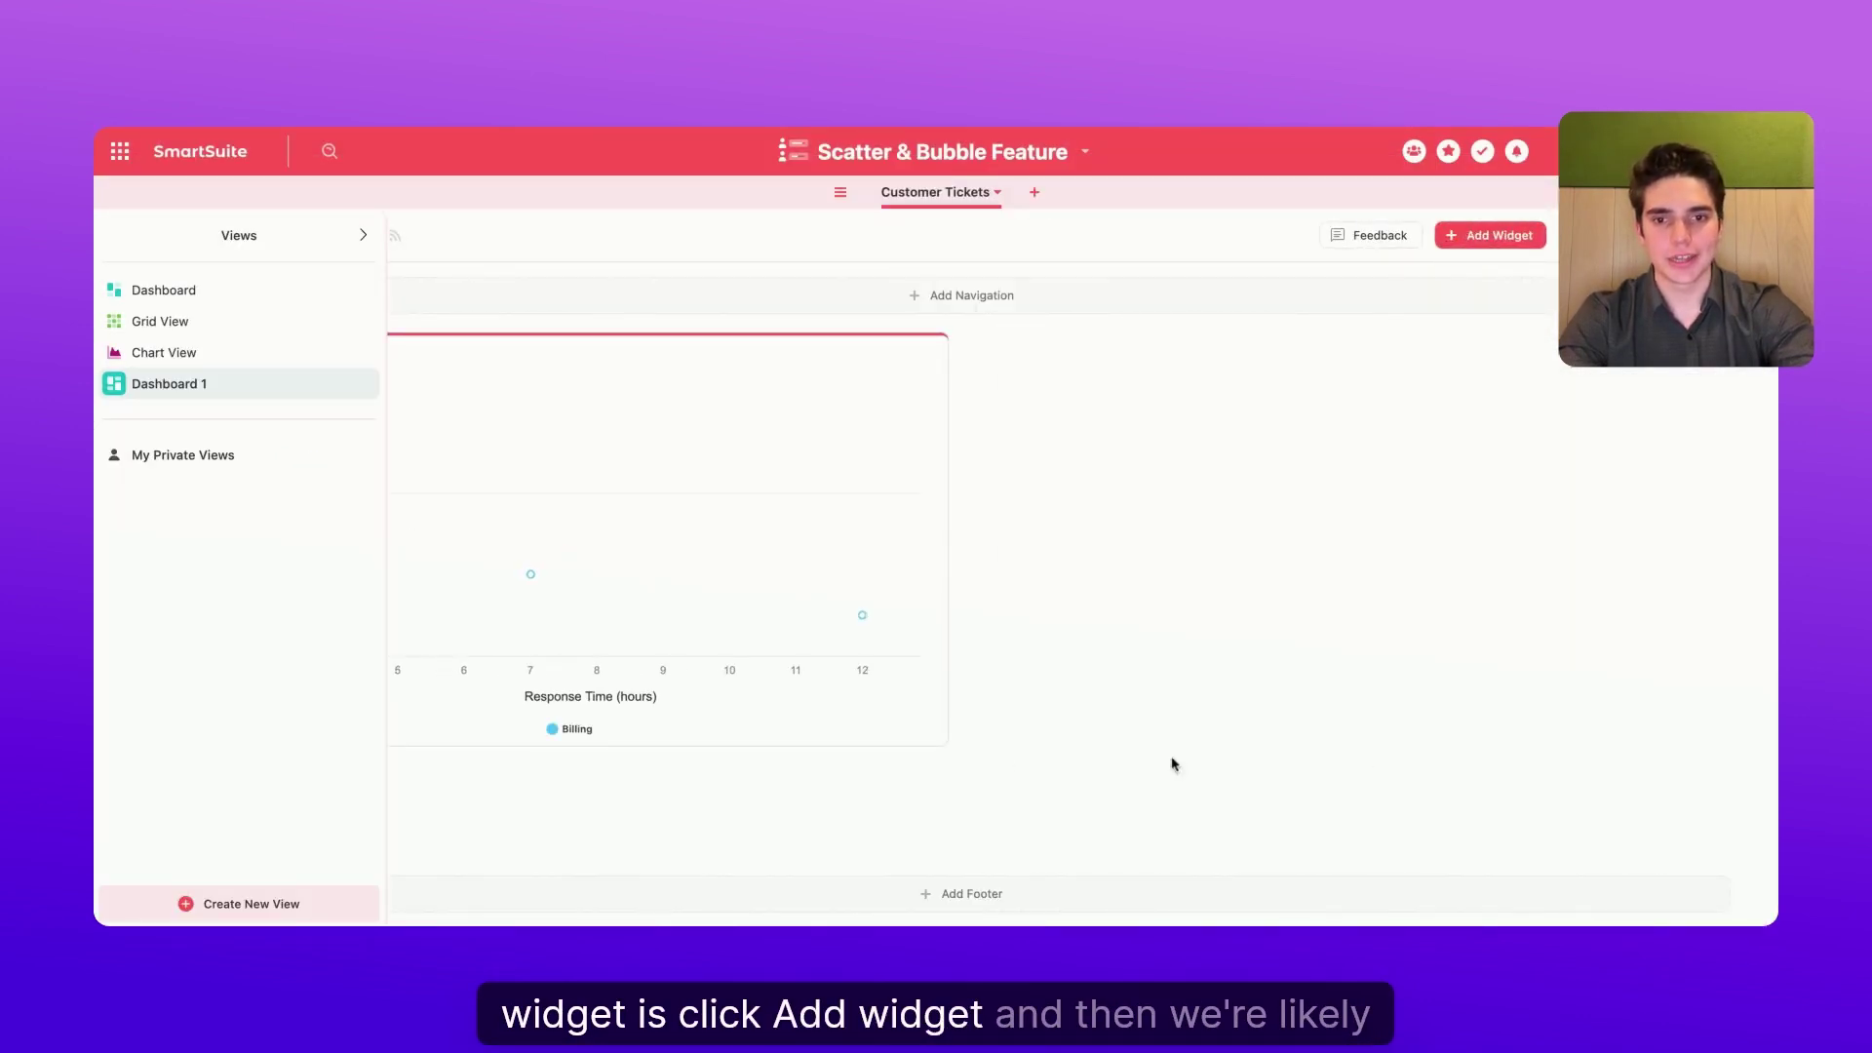
- Widen the scatter widget to the full dashboard width
{"action": "left_click", "coordinate": [364, 236]}
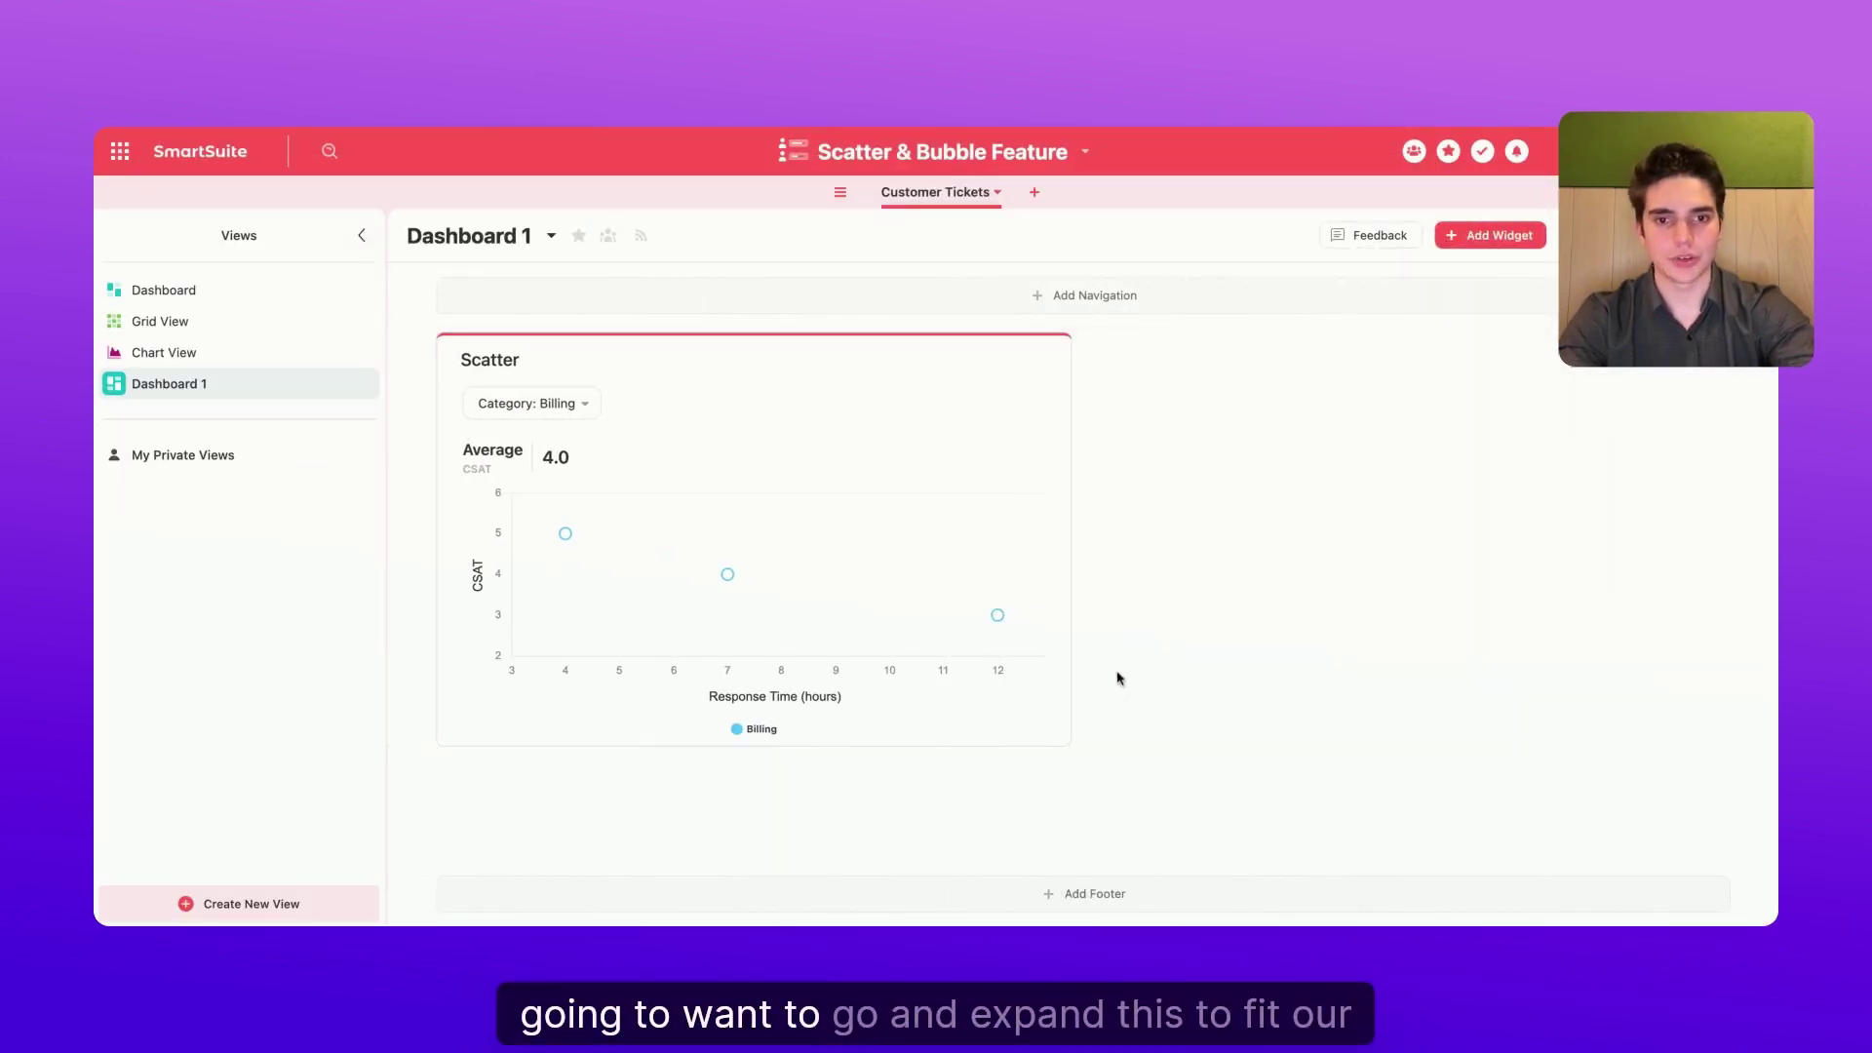
{"action": "left_click_drag", "start_coordinate": [1069, 745], "coordinate": [1731, 866]}
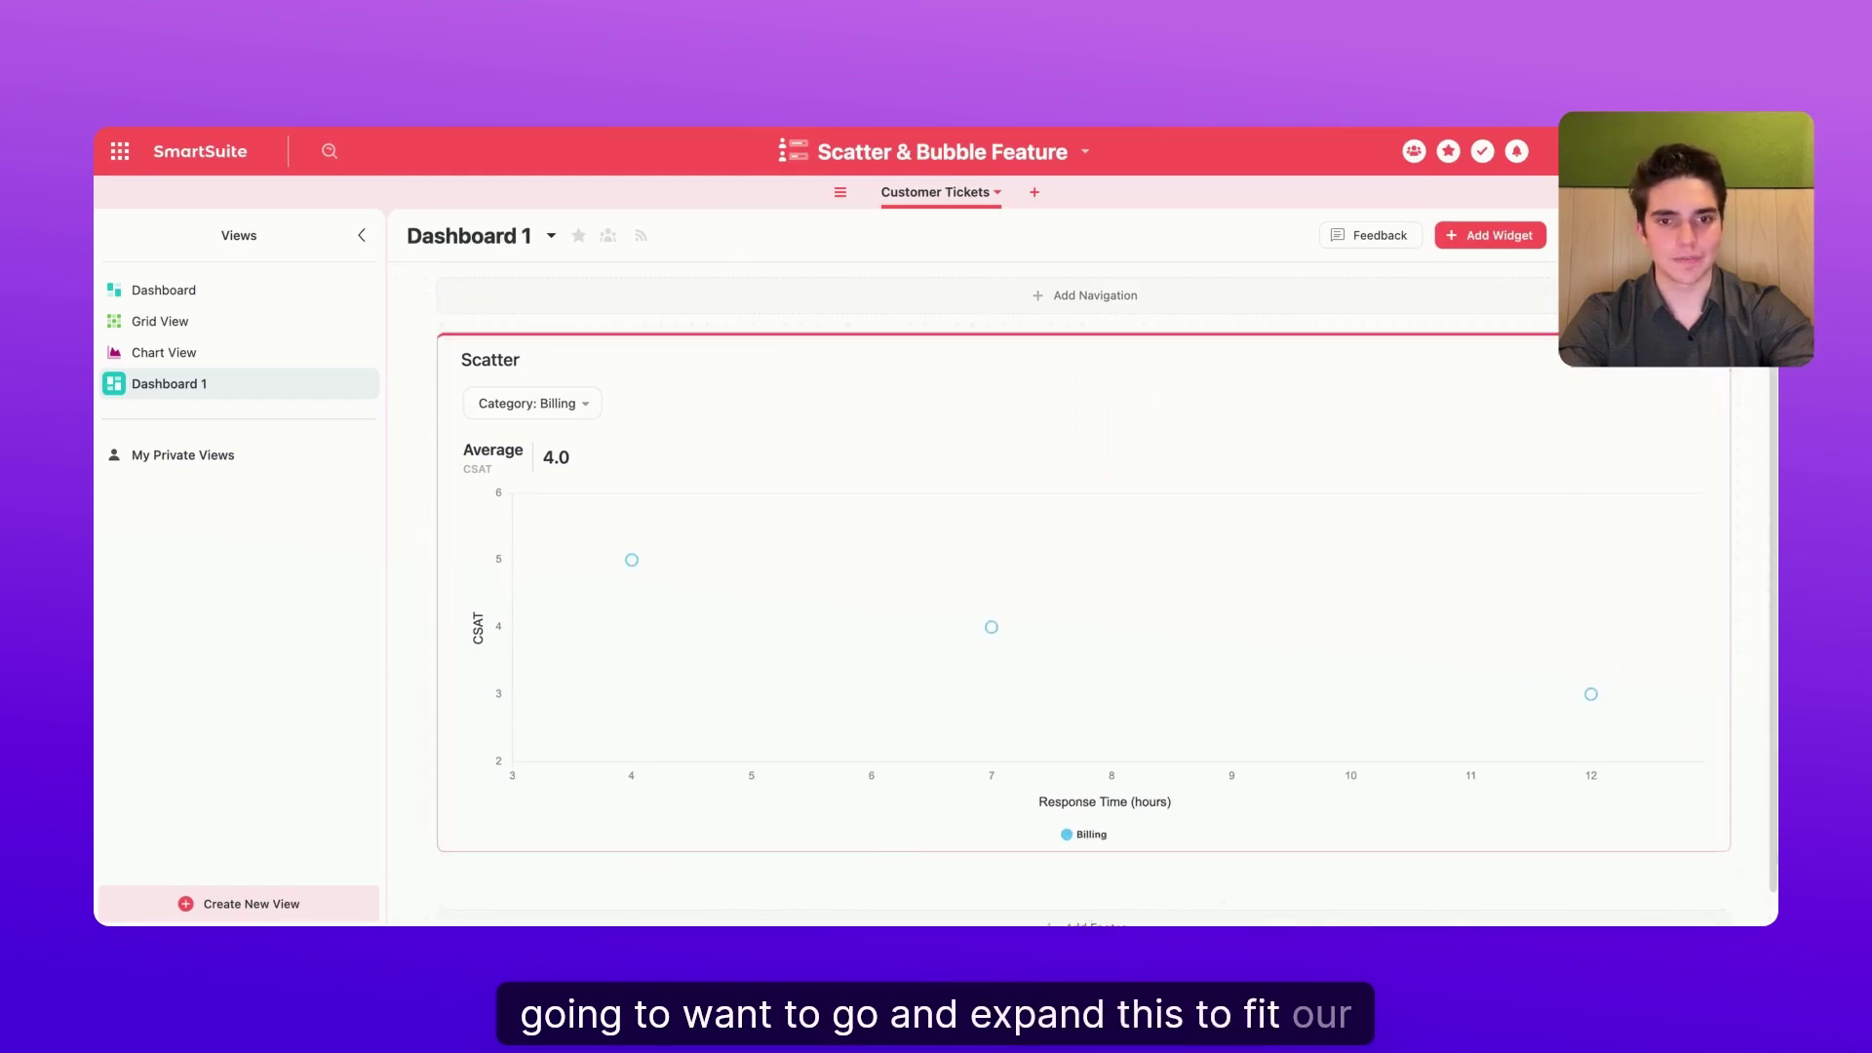
{"action": "left_click", "coordinate": [360, 236]}
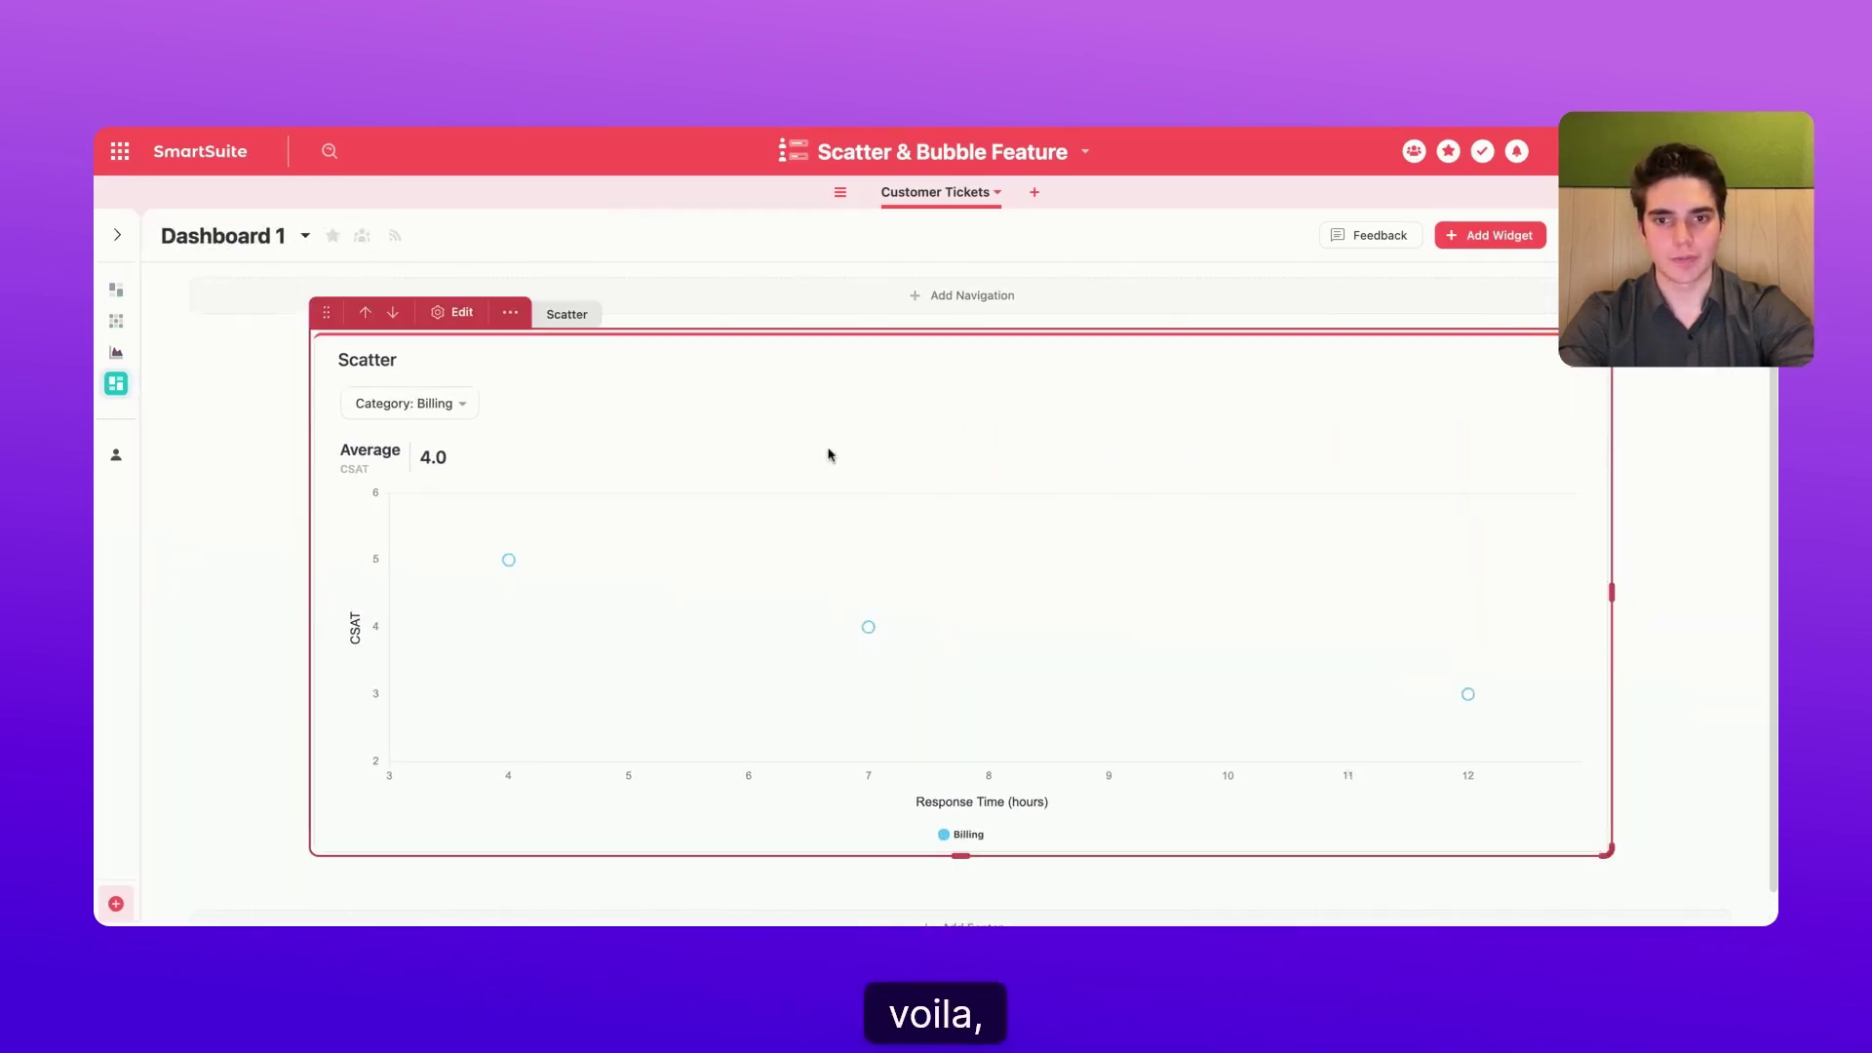
- Set the scatter widget's Category filter to All
{"action": "left_click", "coordinate": [265, 403]}
{"action": "left_click", "coordinate": [274, 485]}
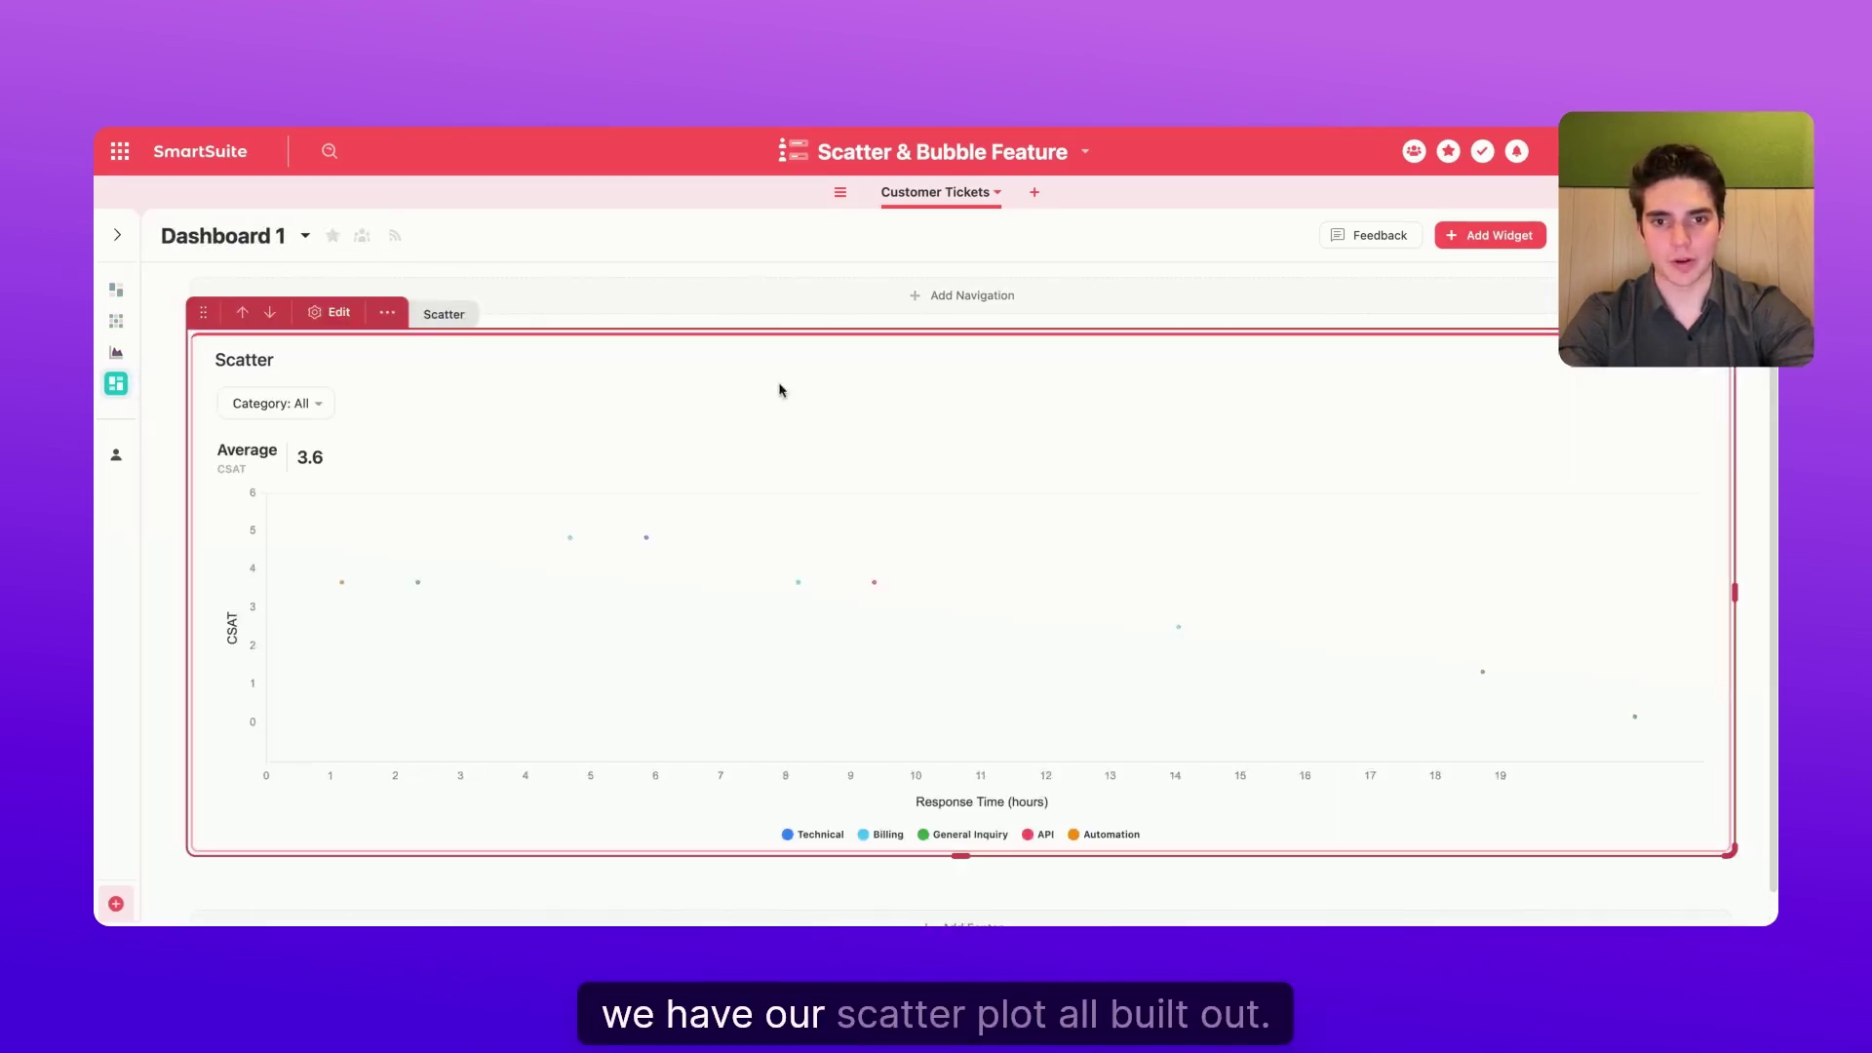
{"action": "scroll", "coordinate": [849, 458], "scroll_direction": "down", "scroll_amount": 1}
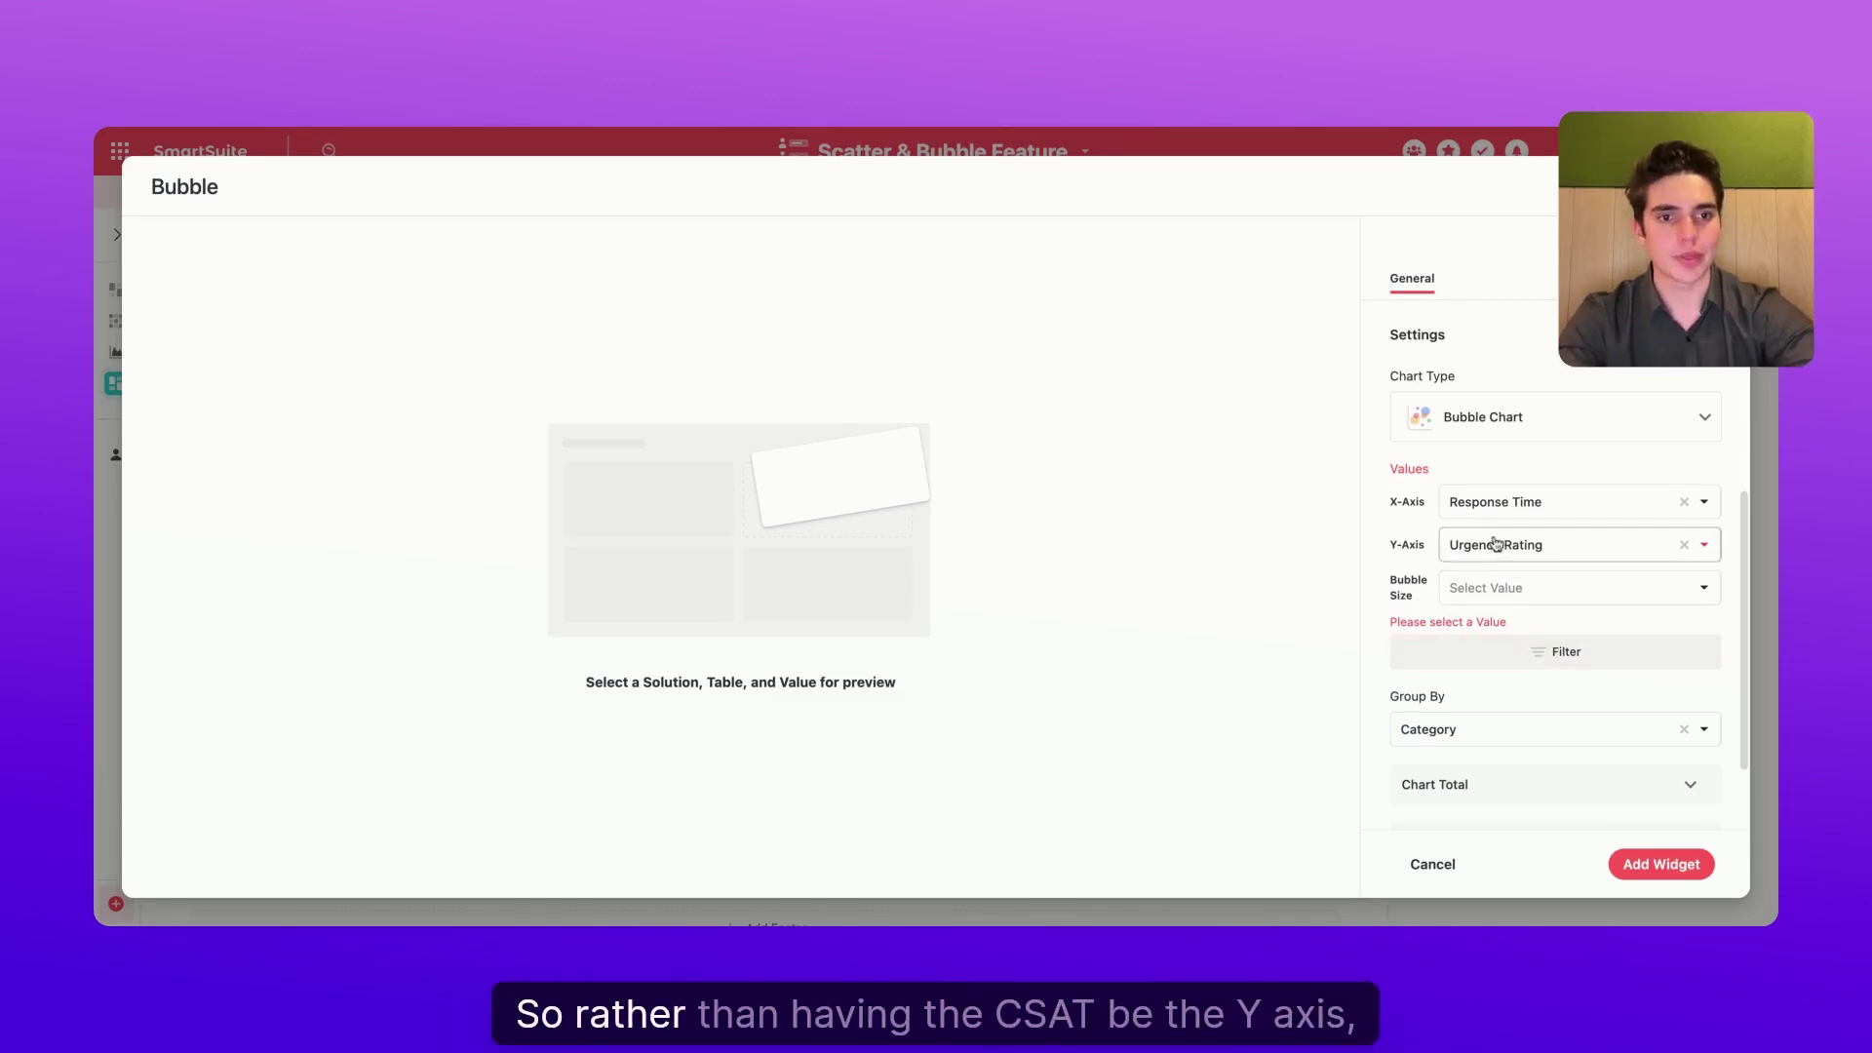
- Choose CSAT as the Bubble Size field so bubbles scale by CSAT
{"action": "left_click", "coordinate": [1471, 588]}
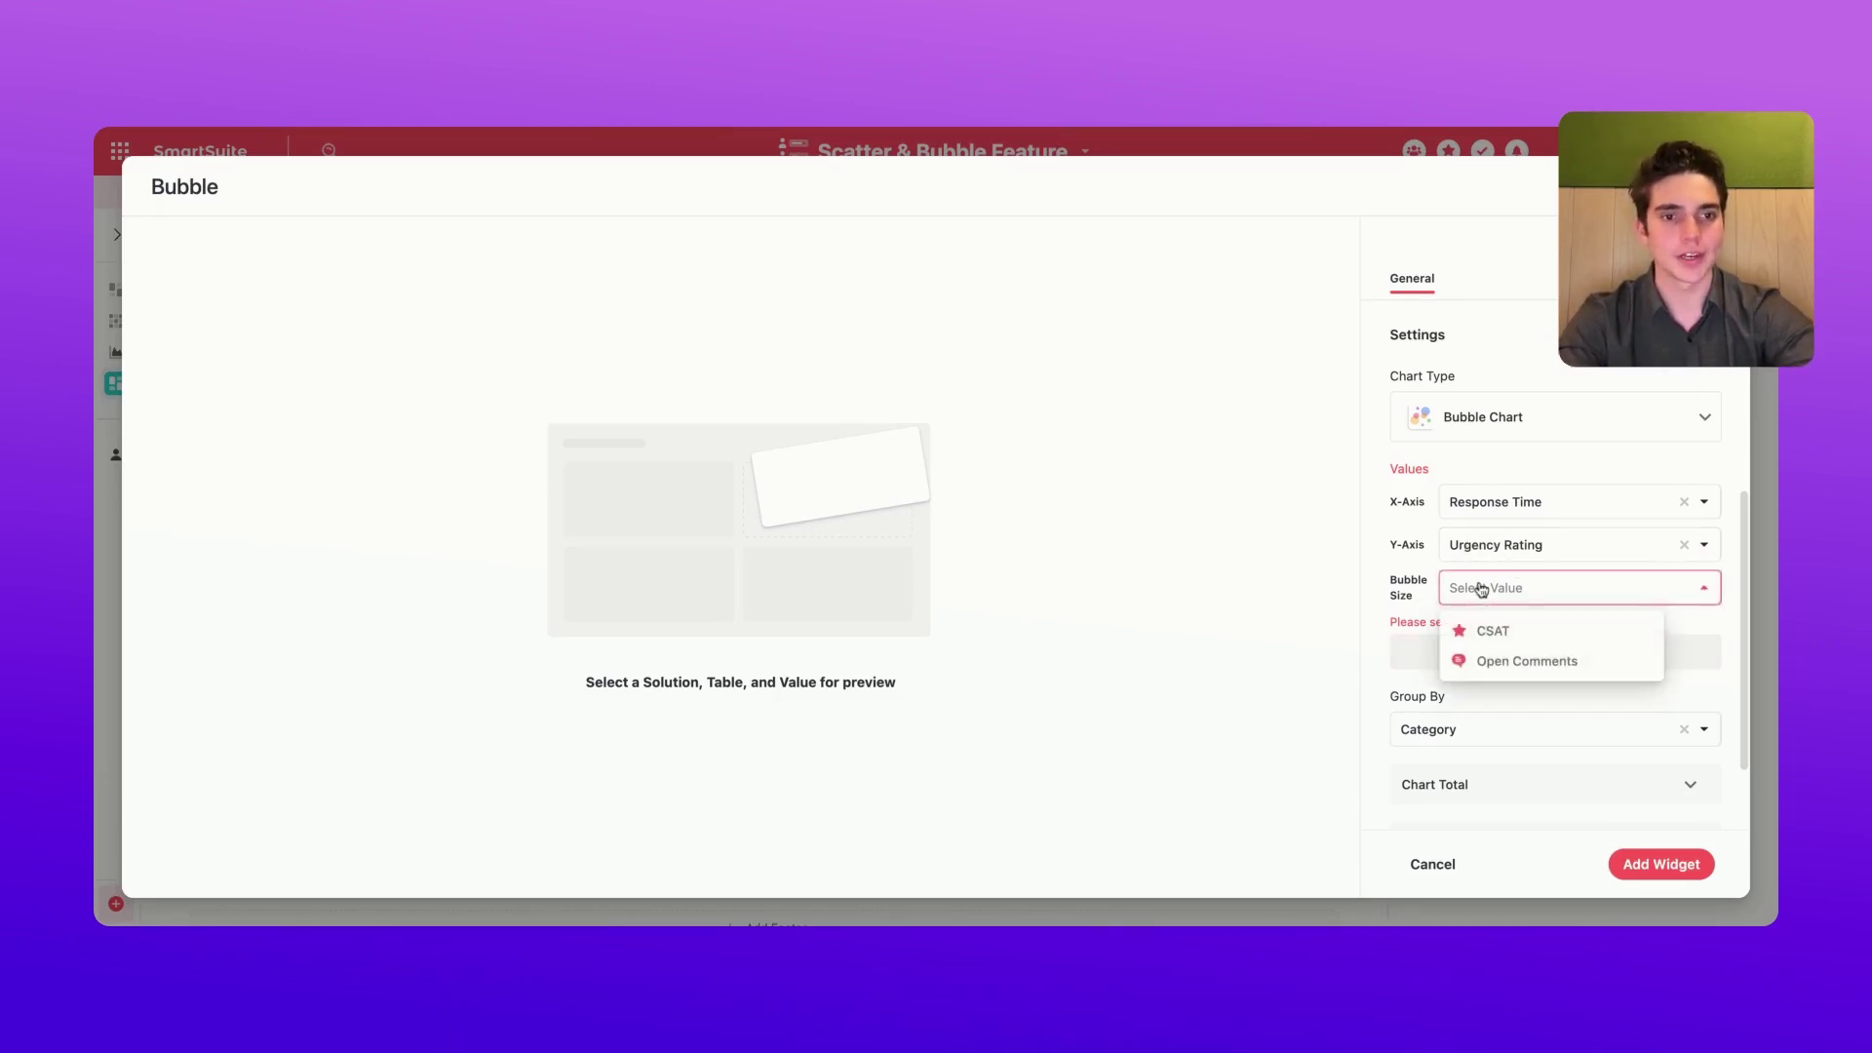
{"action": "left_click", "coordinate": [1467, 634]}
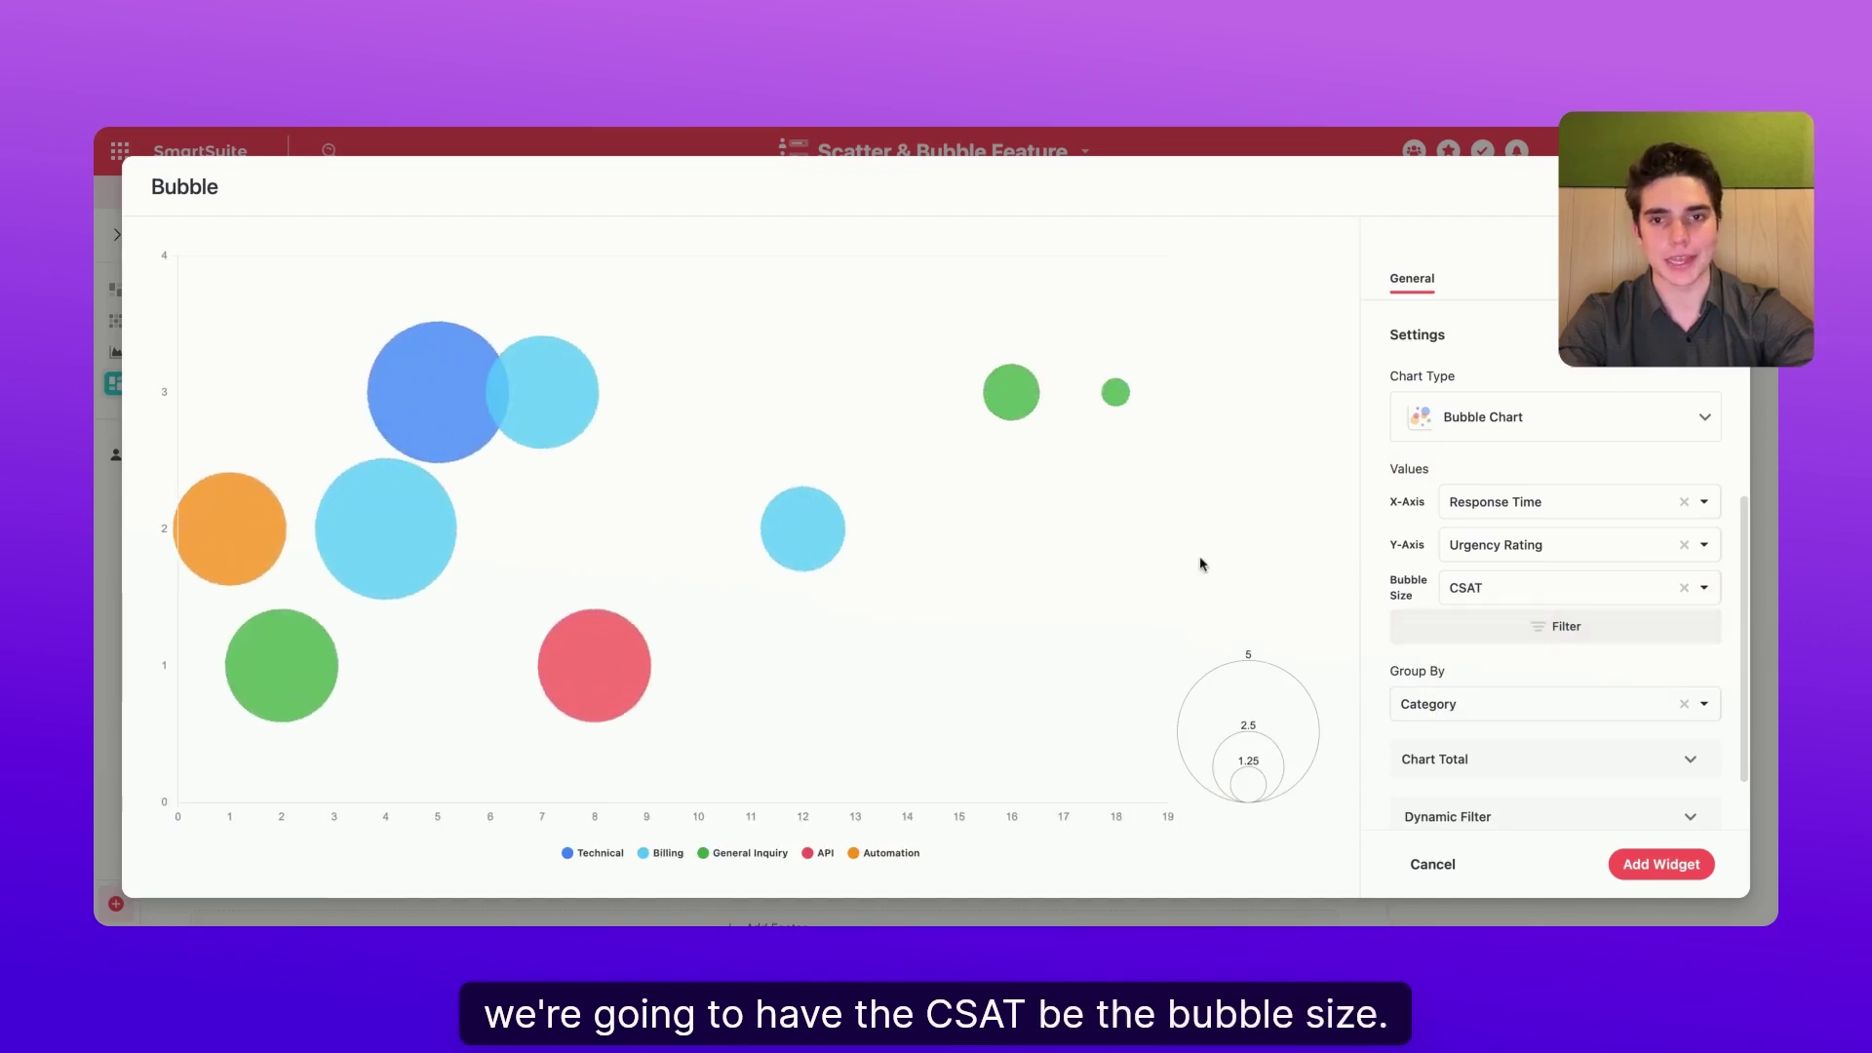
{"action": "mouse_move", "coordinate": [443, 332]}
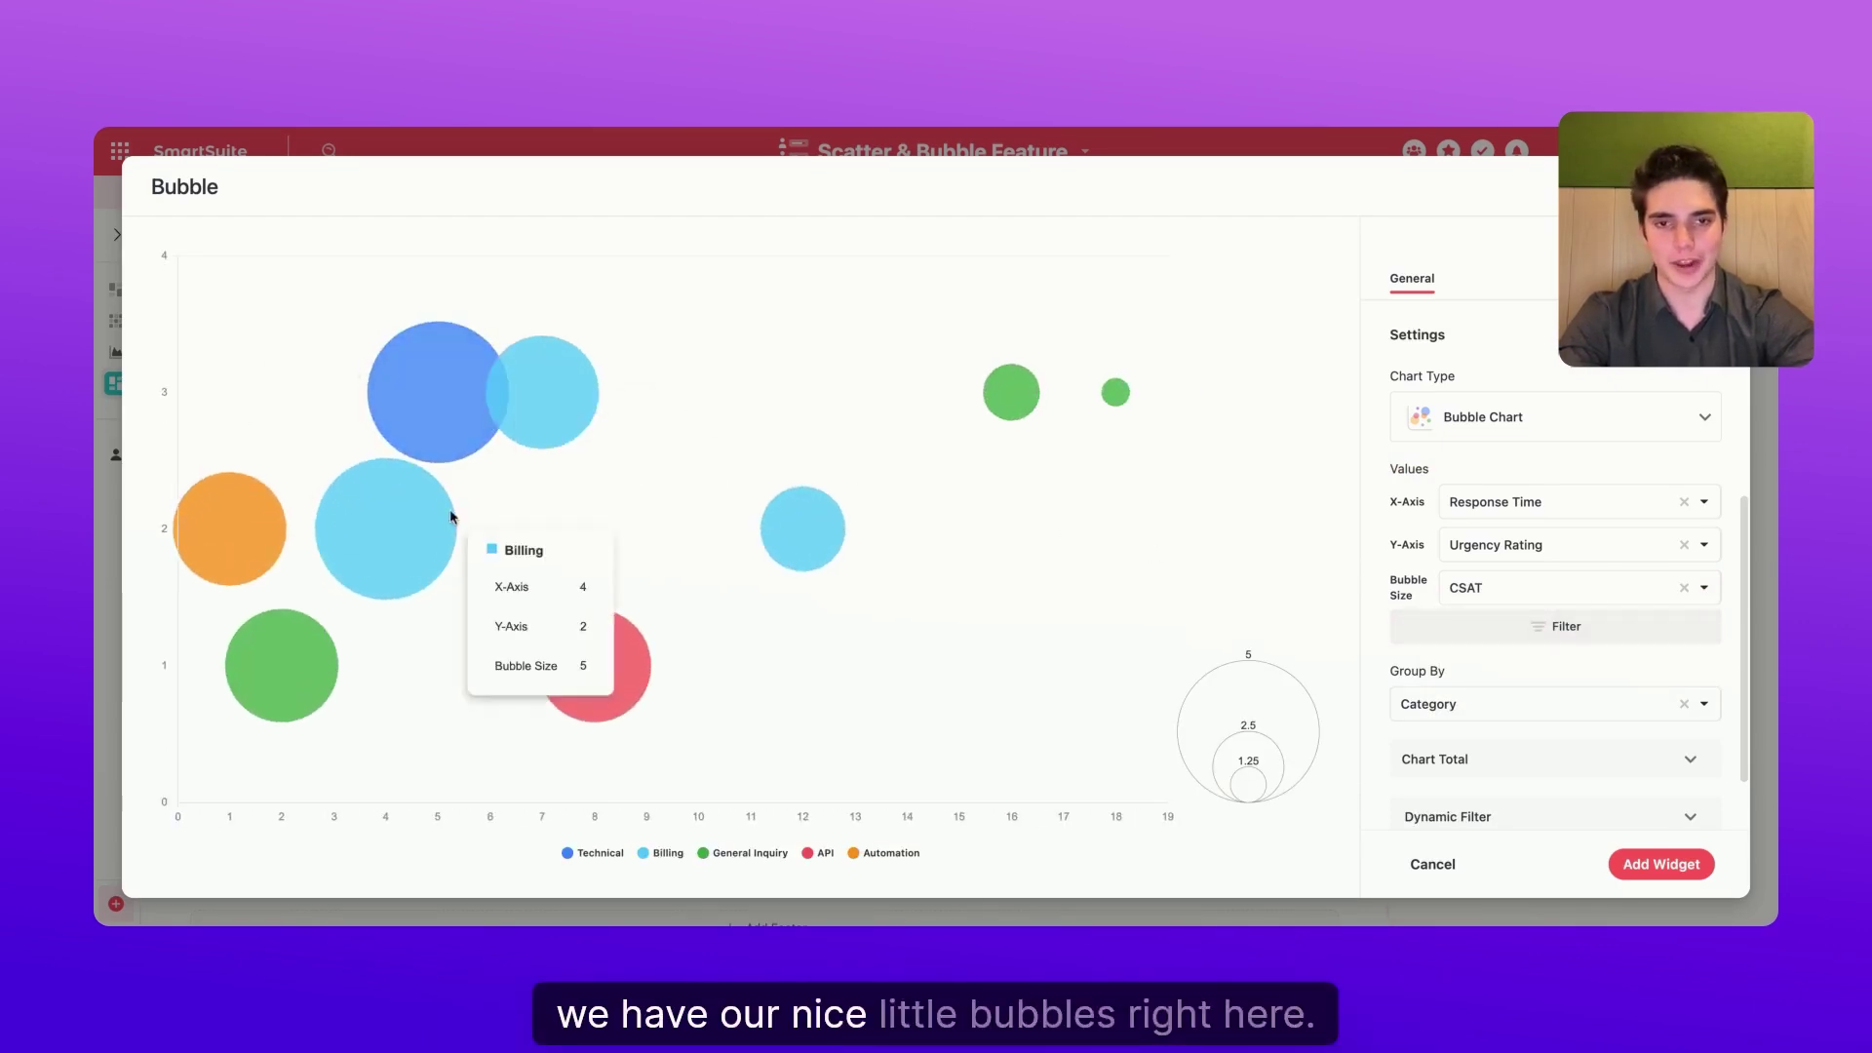